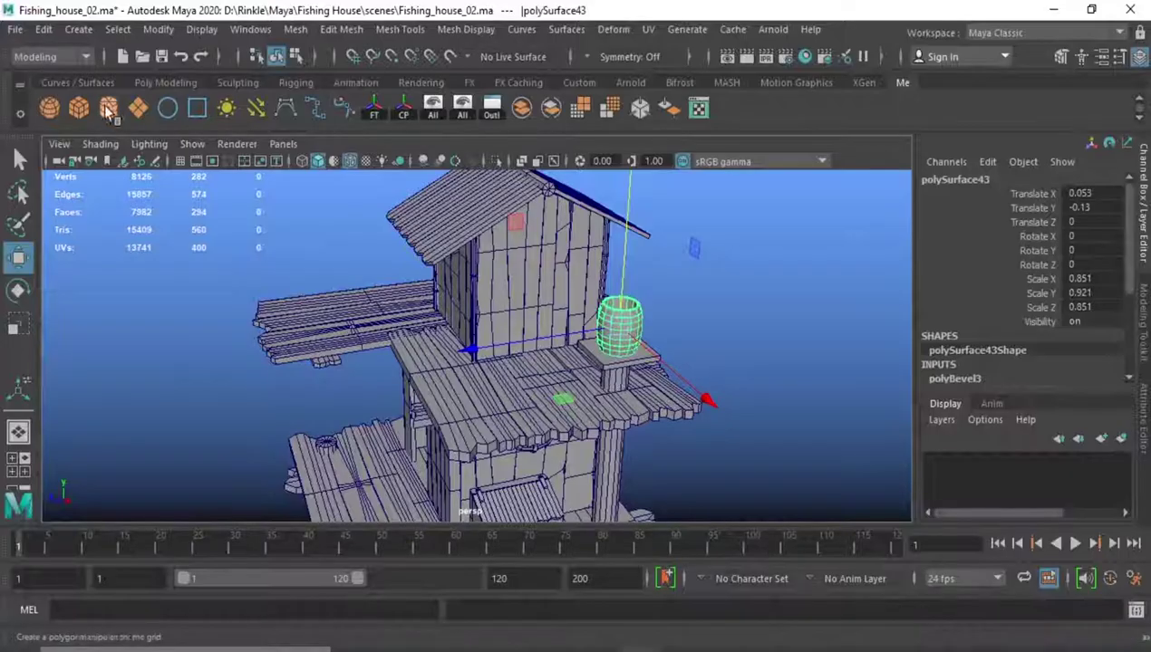
- Create a default polygon cylinder, pCylinder16, at the origin of the fishing house scene
click(108, 110)
scroll(460, 256, down, 5)
- Make the cylinder a thin rail with radius 0.1, raised beside the hut wall
scroll(460, 256, down, 3)
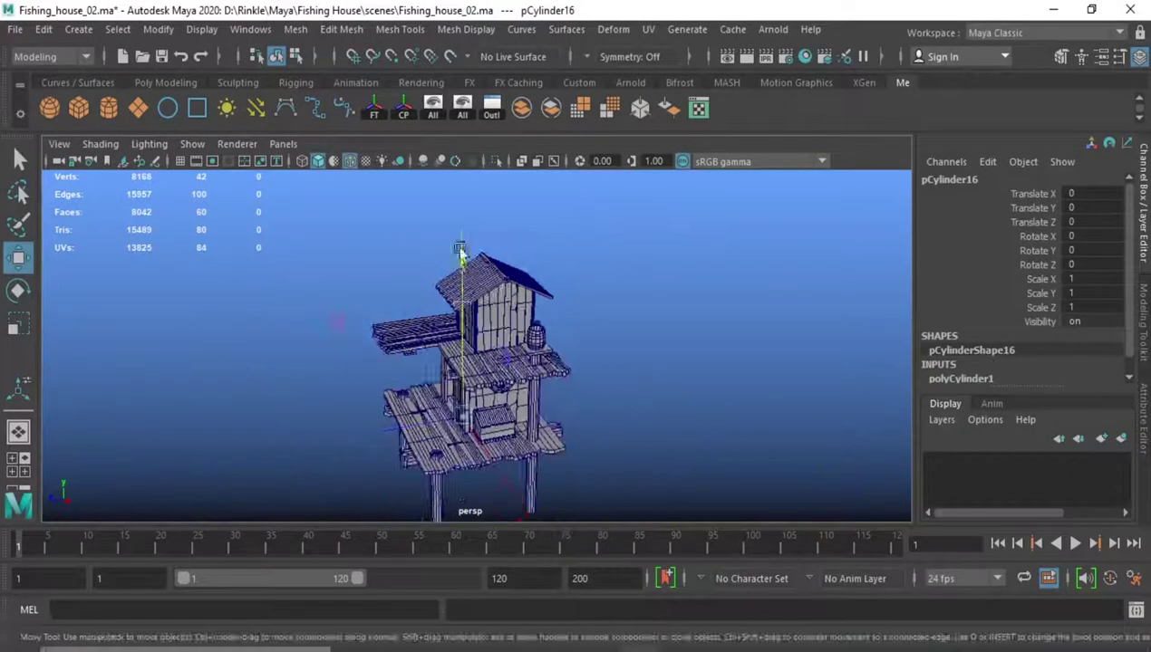
scroll(579, 469, up, 4)
scroll(580, 469, up, 4)
scroll(580, 468, up, 3)
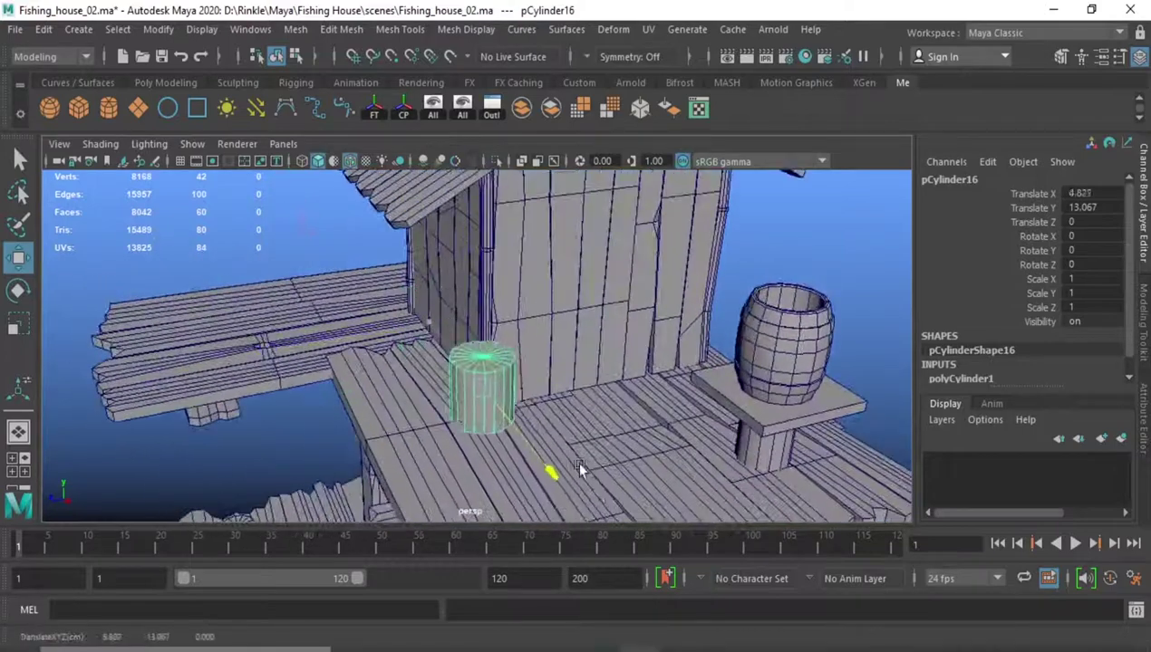
click(1001, 379)
scroll(996, 331, down, 3)
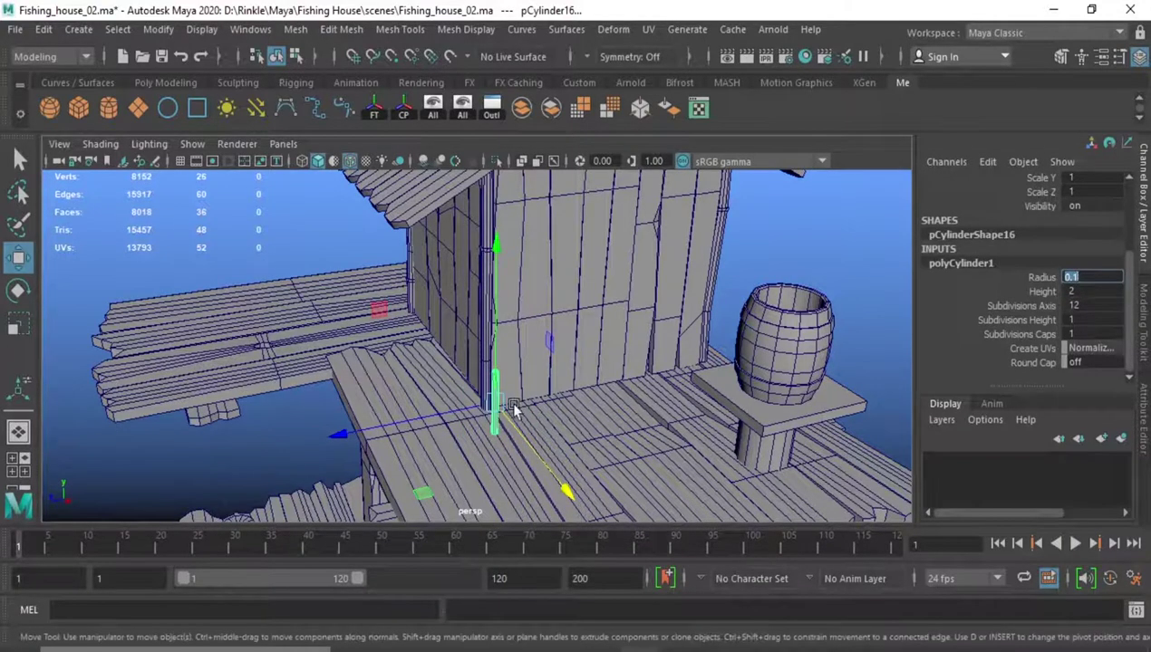
key(e)
key(r)
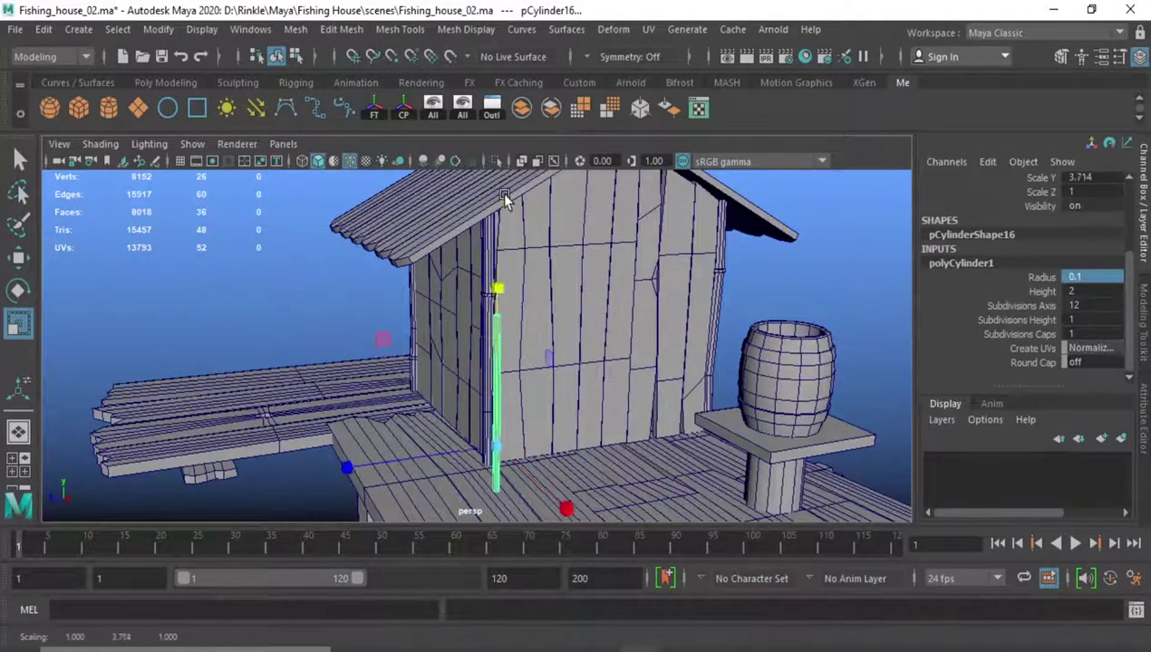
key(w)
drag(505, 199, 504, 229)
mouse_move(509, 186)
alt+mouse_down()
mouse_move(429, 352)
mouse_move(465, 334)
mouse_move(495, 341)
alt+mouse_up()
- Duplicate the rail and shift the copy sideways to form the second rail
key(ctrl+d)
drag(307, 343, 305, 343)
mouse_move(305, 344)
alt+mouse_down()
mouse_move(301, 335)
mouse_move(307, 380)
alt+mouse_up()
- Turn a cylinder into a rung, rotated 90 degrees on X and shortened to fit between the rails
key(e)
alt+drag(463, 428, 532, 320)
middle_drag(1101, 236, 1126, 260)
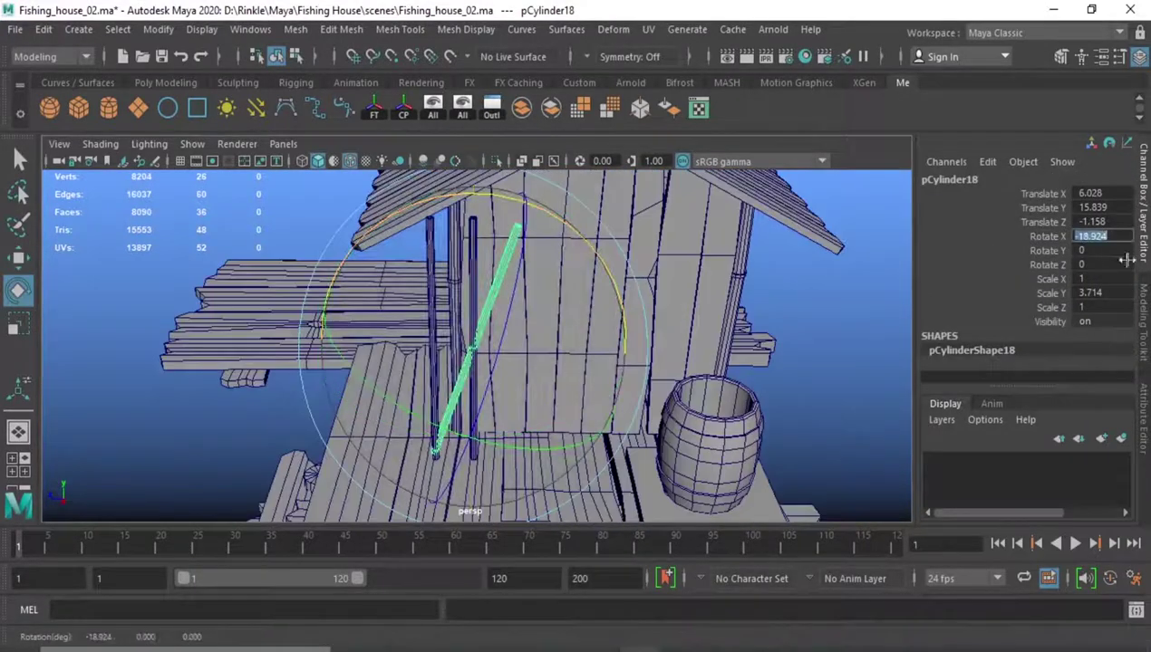
key(Return)
key(r)
drag(329, 367, 431, 407)
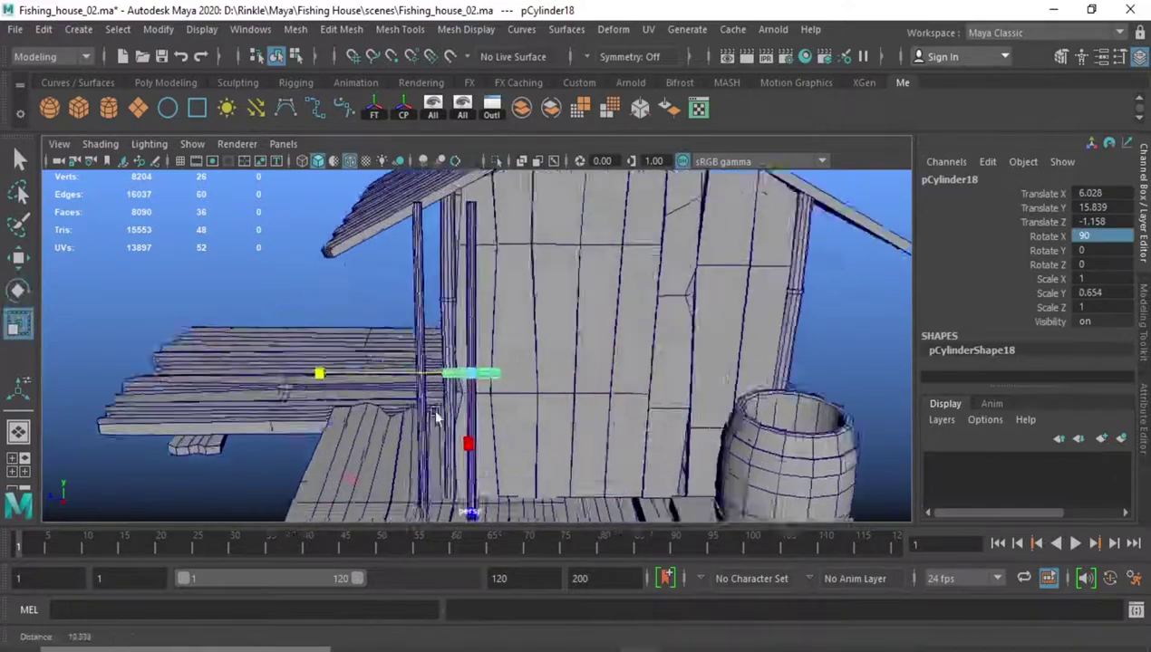
scroll(502, 283, up, 3)
key(ctrl+space)
alt+drag(393, 328, 398, 408)
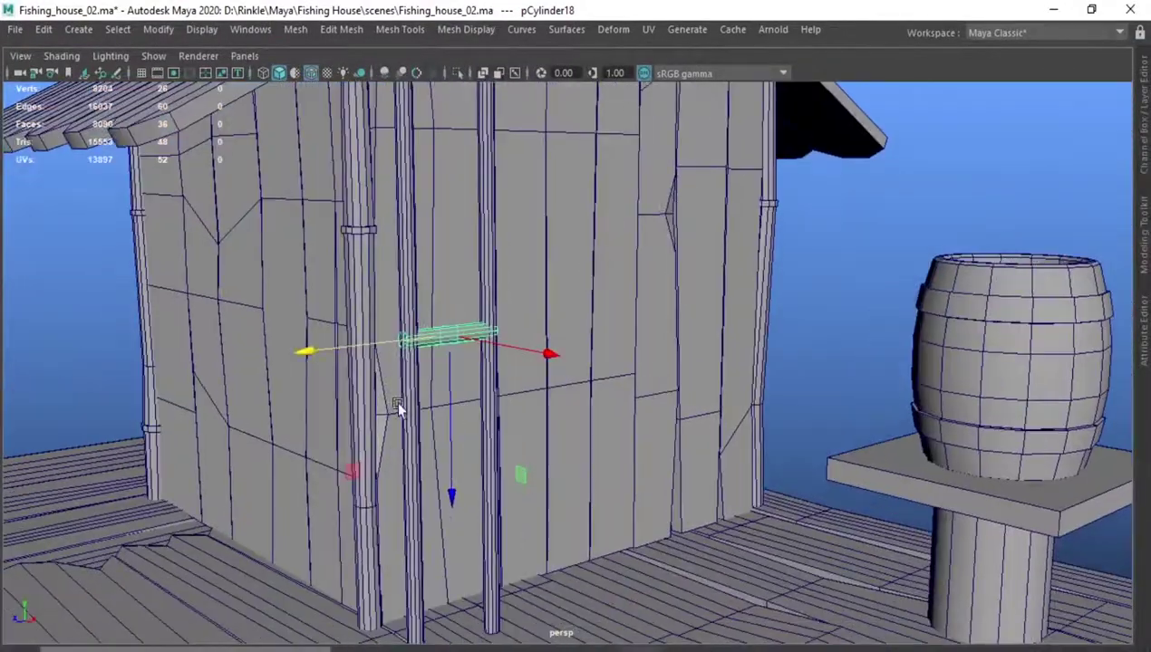
mouse_move(441, 339)
alt+mouse_down()
mouse_move(504, 342)
mouse_move(308, 391)
mouse_move(736, 356)
mouse_move(329, 333)
mouse_move(441, 243)
mouse_move(308, 274)
mouse_move(403, 298)
mouse_move(525, 594)
alt+mouse_up()
mouse_move(521, 515)
alt+mouse_down()
mouse_move(539, 403)
mouse_move(560, 569)
mouse_move(450, 403)
alt+mouse_up()
- Repeat rungs up the rails with Shift+D, undo the extra top rung, and save
key(ctrl+d)
middle_drag(449, 417, 530, 431)
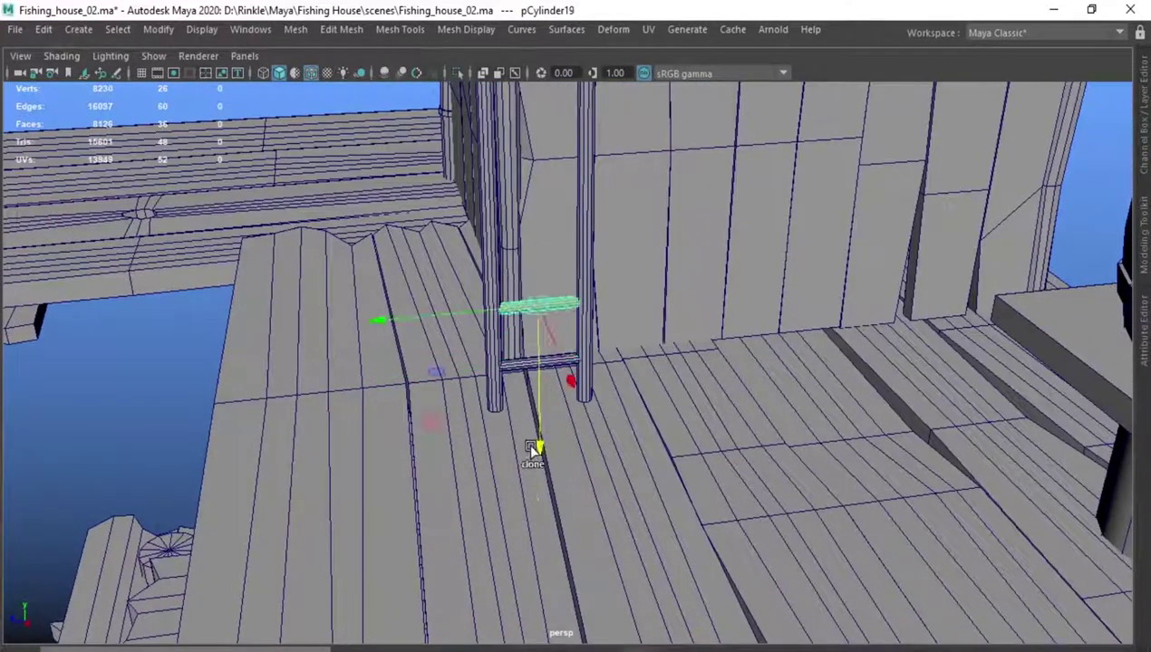
key(shift+d)
scroll(510, 449, up, 2)
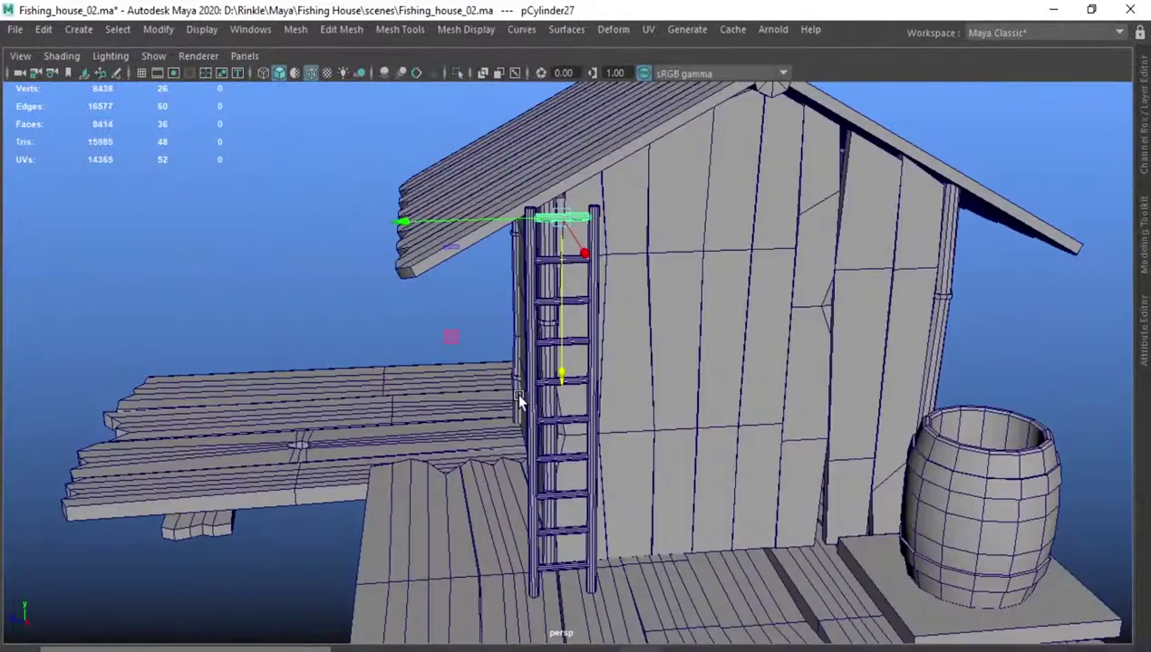
key(ctrl+z)
key(ctrl+s)
- Select the whole ladder, rails and rungs together
drag(563, 564, 558, 471)
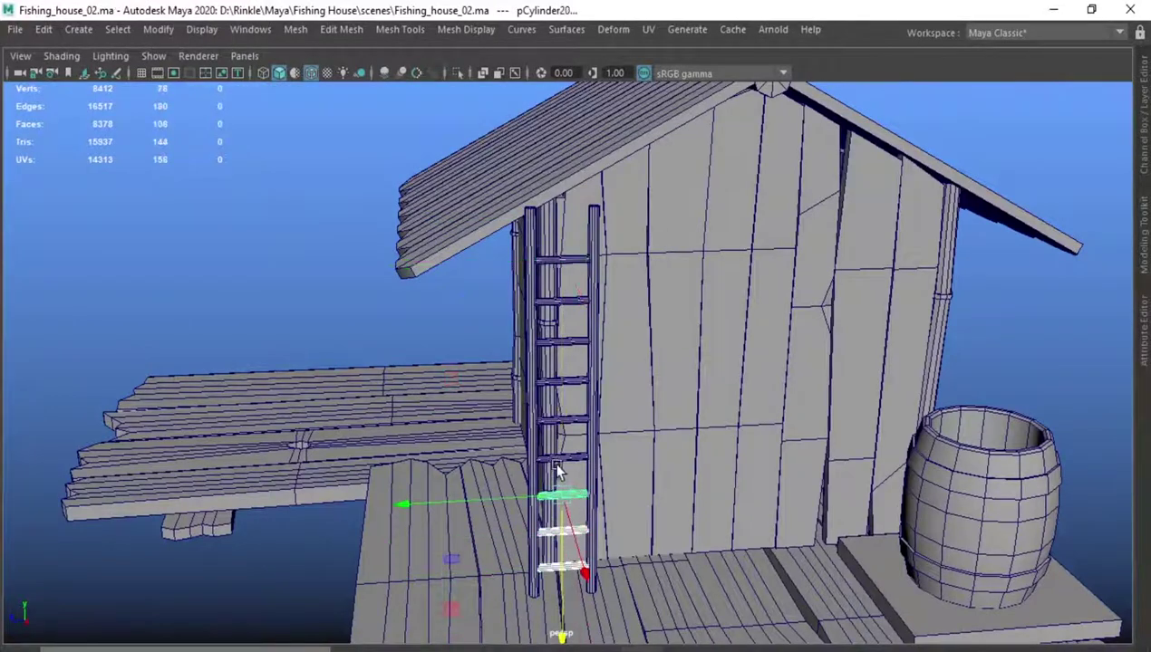
shift+click(591, 270)
key(ctrl+space)
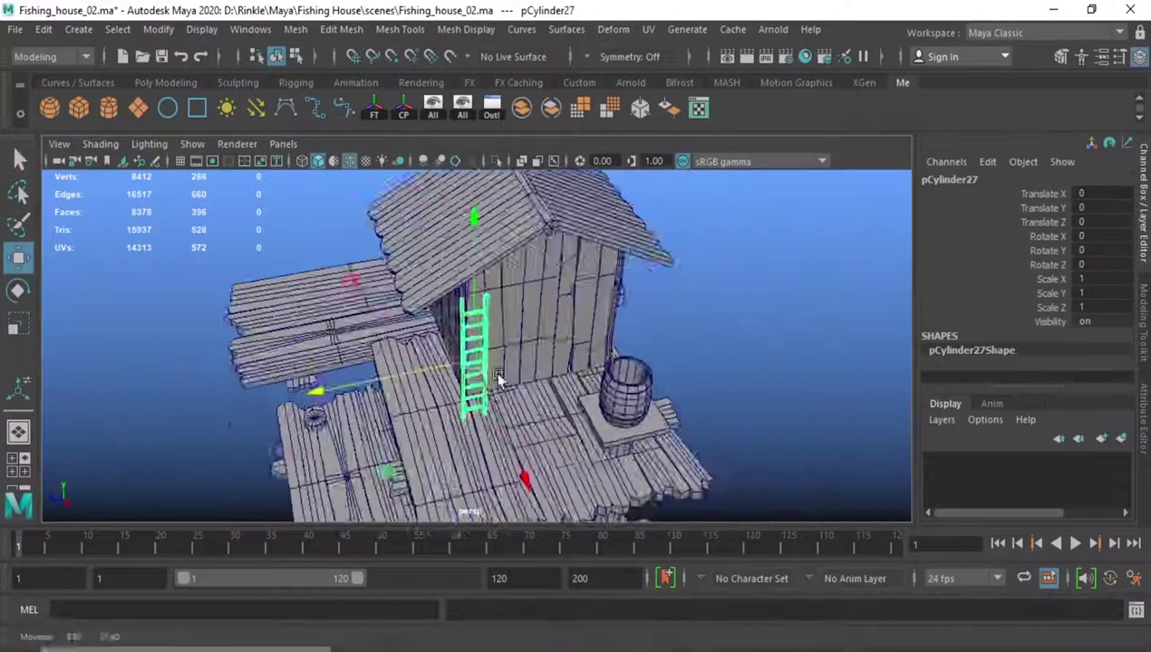
- Duplicate the ladder, rotate it 90 degrees on Y with Z at 0, and move it to the lower deck
mouse_move(544, 362)
alt+mouse_down()
mouse_move(461, 377)
mouse_move(543, 299)
mouse_move(508, 313)
mouse_move(655, 301)
mouse_move(634, 302)
mouse_move(650, 373)
mouse_move(662, 369)
mouse_move(464, 390)
mouse_move(358, 385)
alt+mouse_up()
key(e)
key(w)
scroll(661, 369, down, 2)
key(ctrl+d)
drag(430, 381, 380, 388)
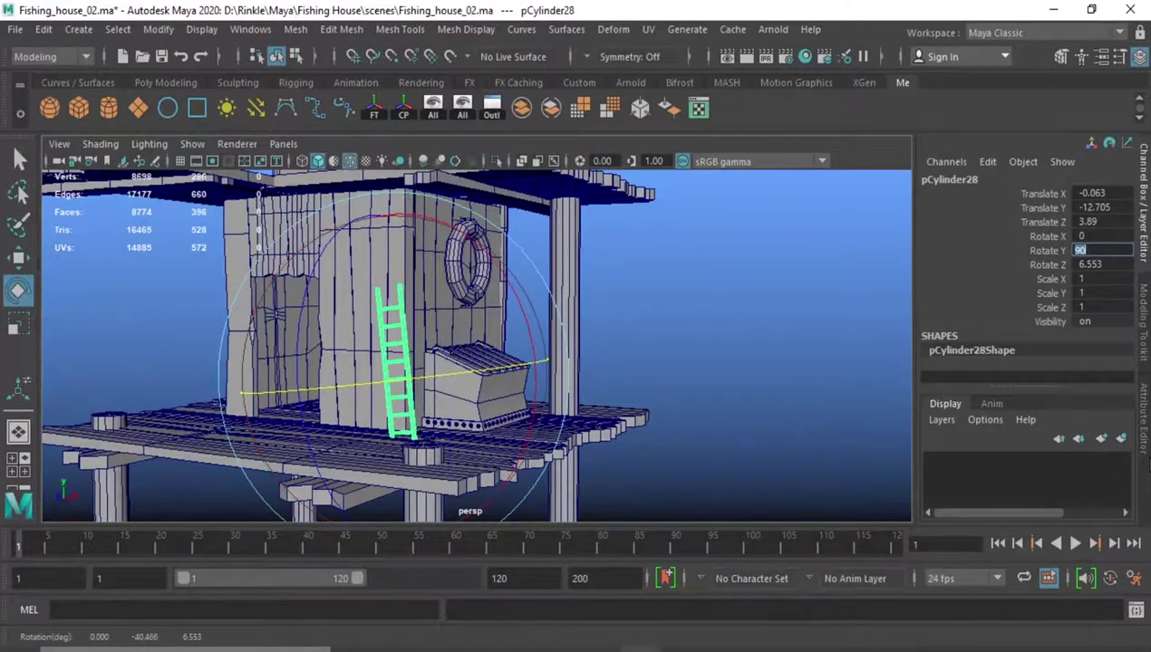
key(Tab)
text(0)
key(Return)
key(w)
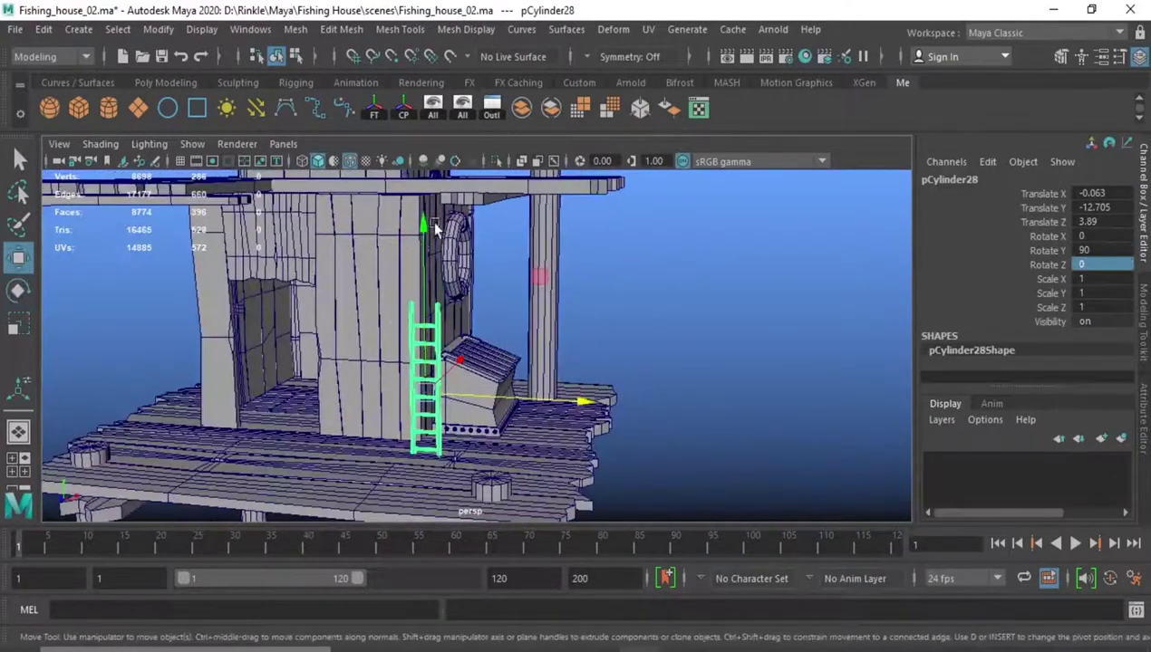
mouse_move(434, 224)
mouse_down()
mouse_move(402, 188)
mouse_move(645, 381)
mouse_up()
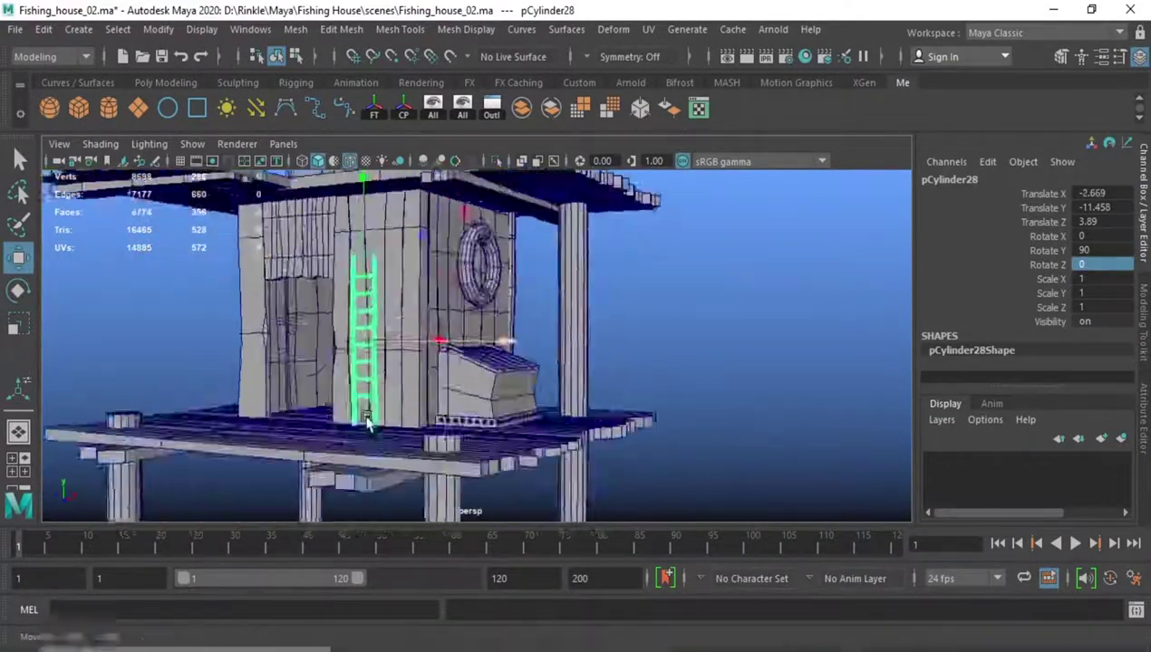
- Stretch the copy's rail tops up toward the upper deck
scroll(646, 381, up, 4)
click(473, 283)
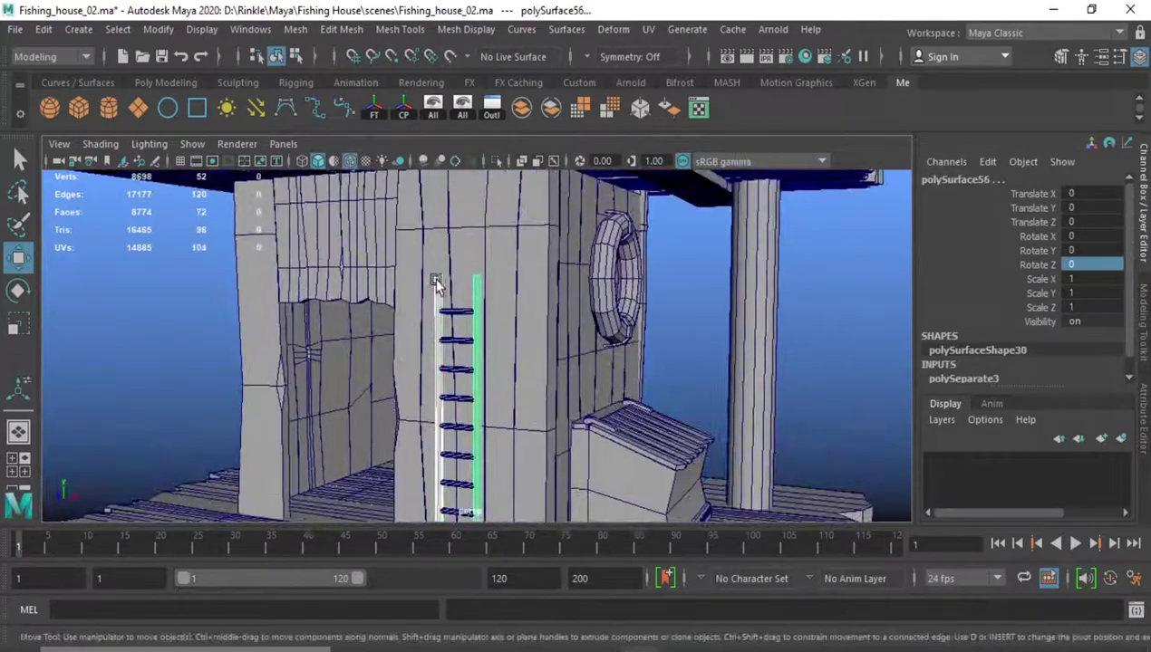
mouse_move(421, 263)
mouse_down()
mouse_move(493, 295)
mouse_move(475, 86)
mouse_up()
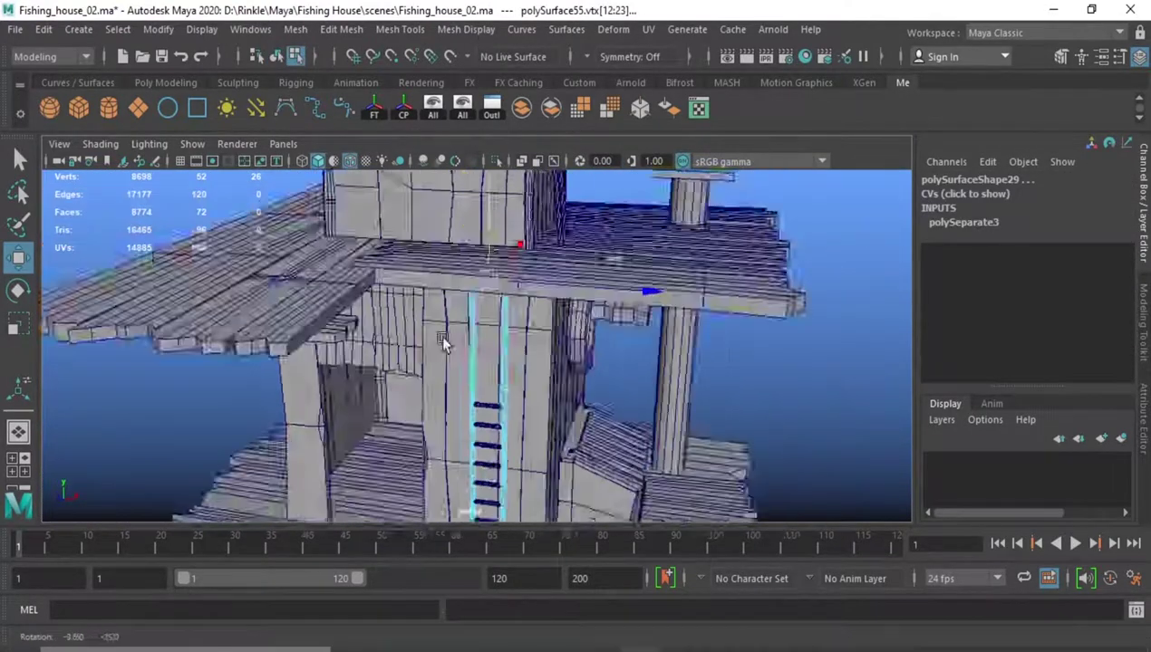
alt+drag(438, 335, 521, 332)
- Duplicate extra rungs up the lengthened rails
key(F8)
click(490, 366)
key(ctrl+d)
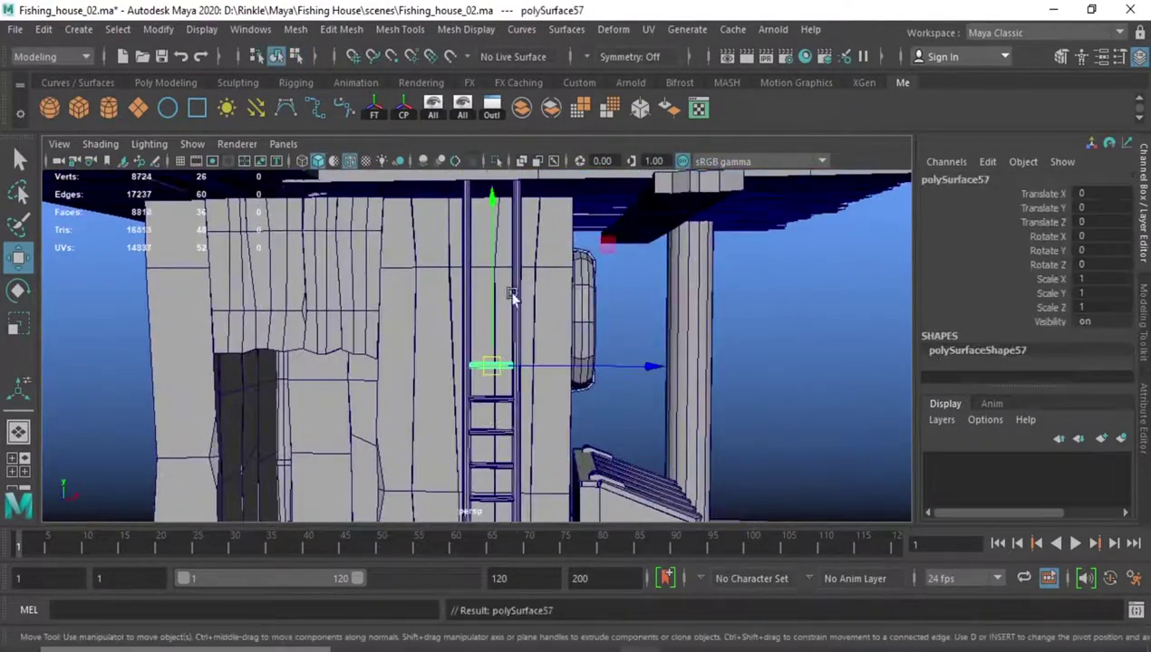
mouse_move(487, 197)
mouse_down()
mouse_move(483, 170)
mouse_move(418, 326)
mouse_up()
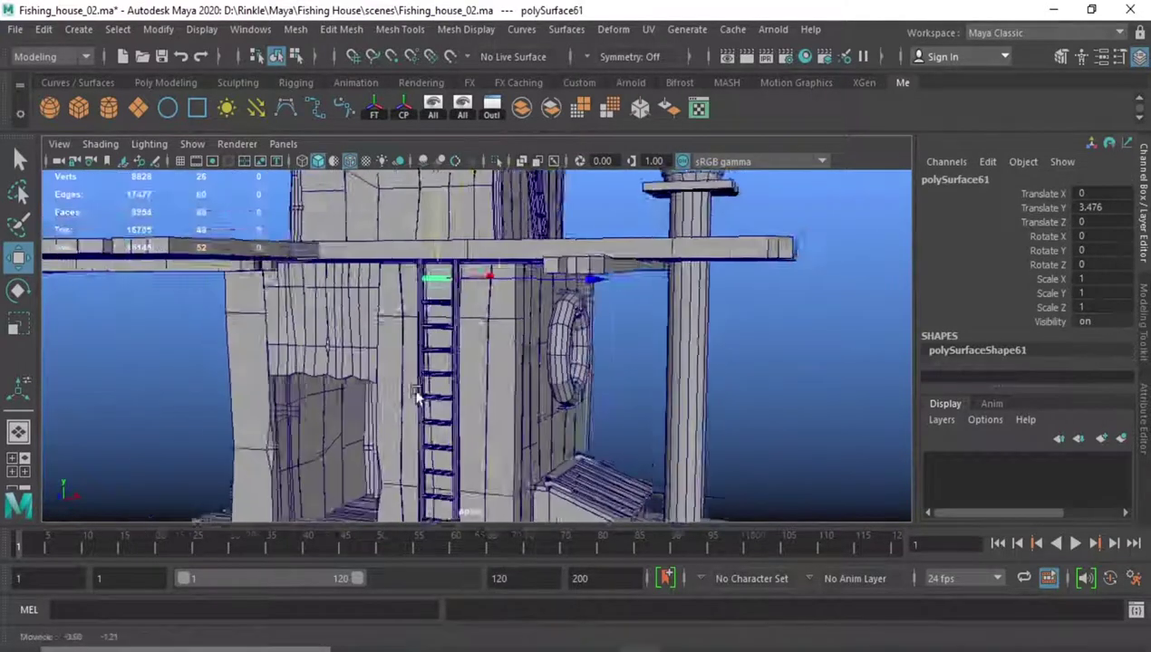
click(471, 372)
alt+drag(474, 372, 470, 447)
click(463, 361)
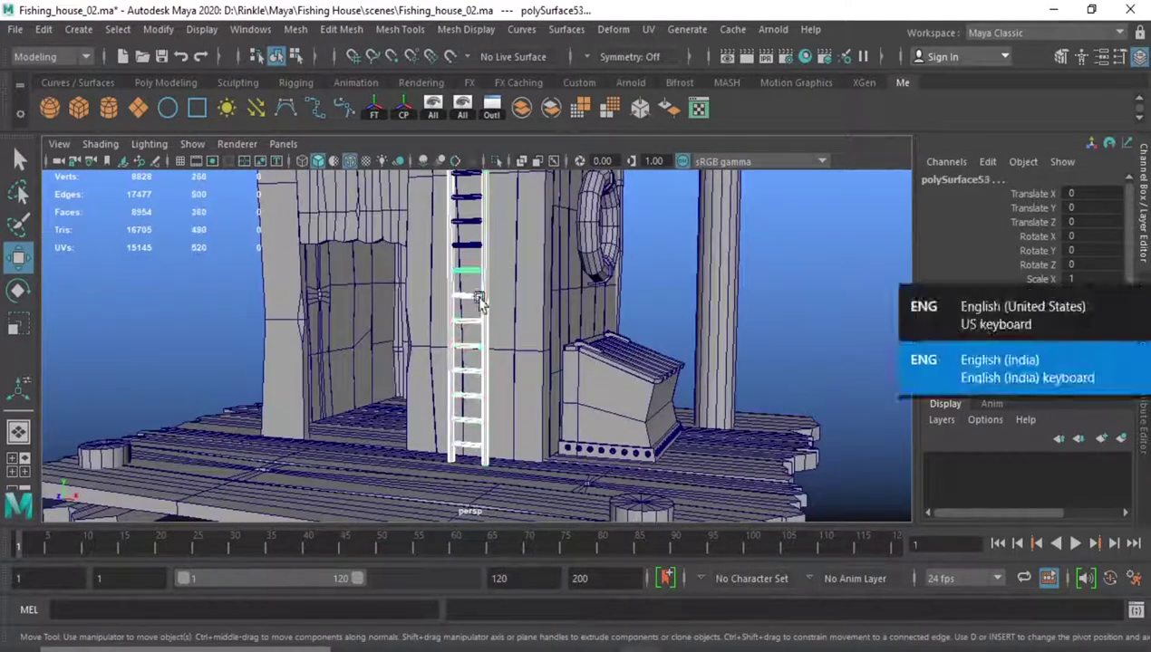
alt+drag(463, 361, 470, 304)
key(ctrl+d)
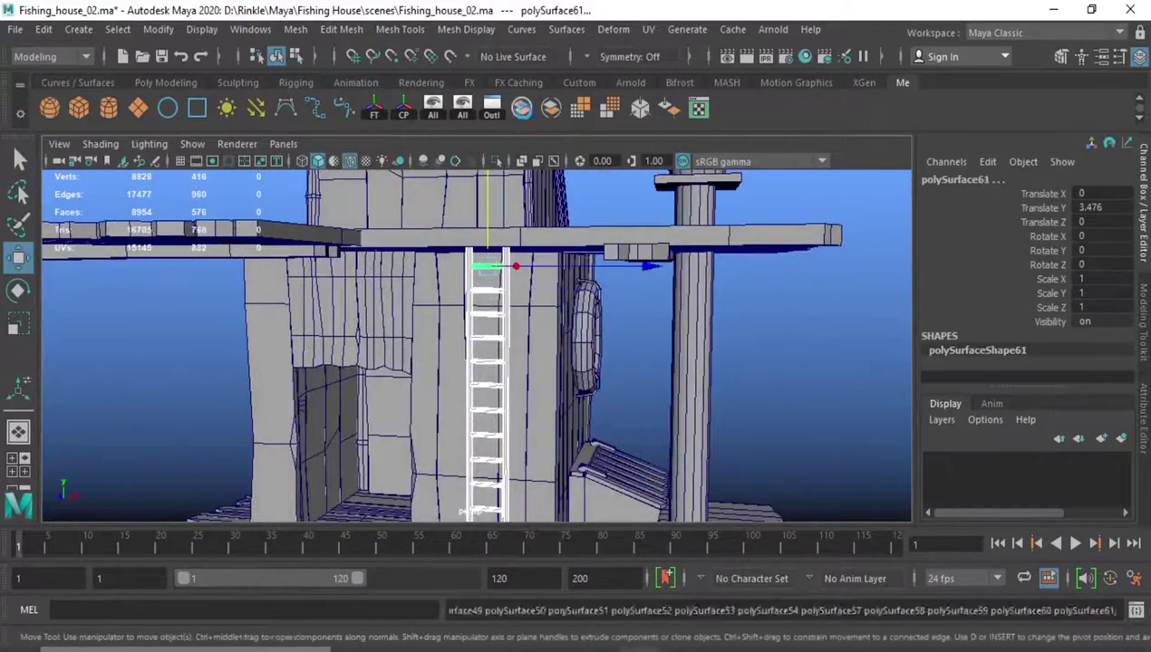
- Tilt the ladder back about -7.211 degrees against the lower wall with its foot on the deck
mouse_move(471, 362)
alt+mouse_down()
mouse_move(371, 406)
mouse_move(303, 415)
mouse_move(398, 434)
alt+mouse_up()
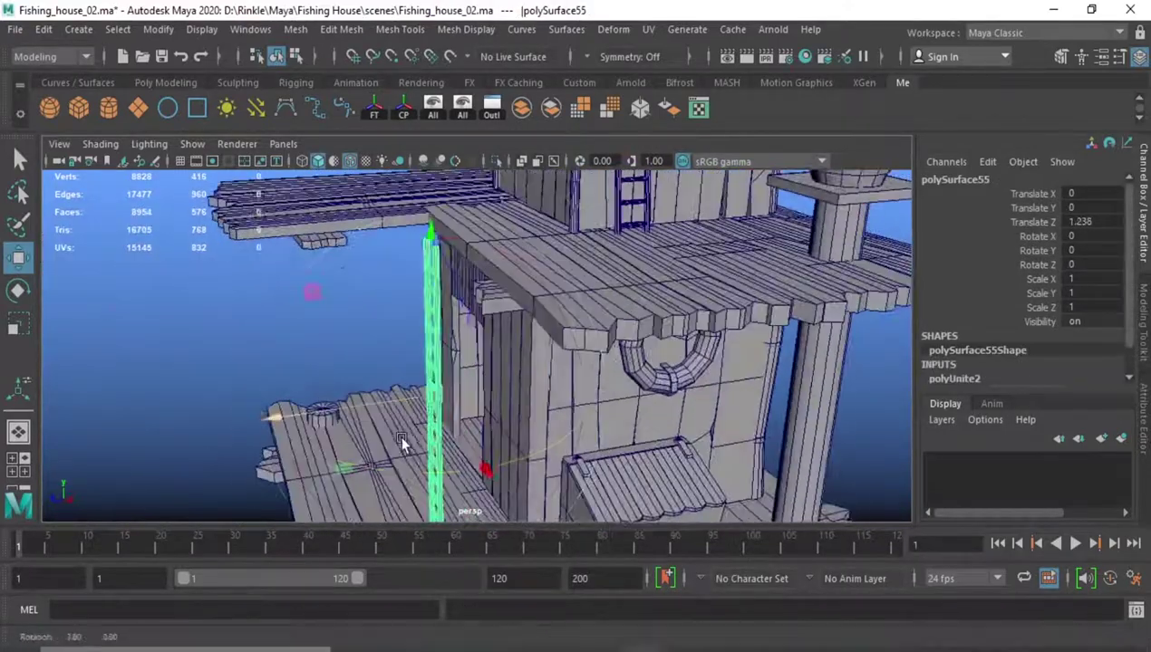
key(e)
mouse_move(316, 300)
mouse_down()
mouse_move(277, 347)
mouse_move(295, 378)
mouse_move(443, 366)
mouse_move(294, 389)
mouse_move(313, 456)
mouse_up()
key(w)
alt+drag(313, 456, 517, 364)
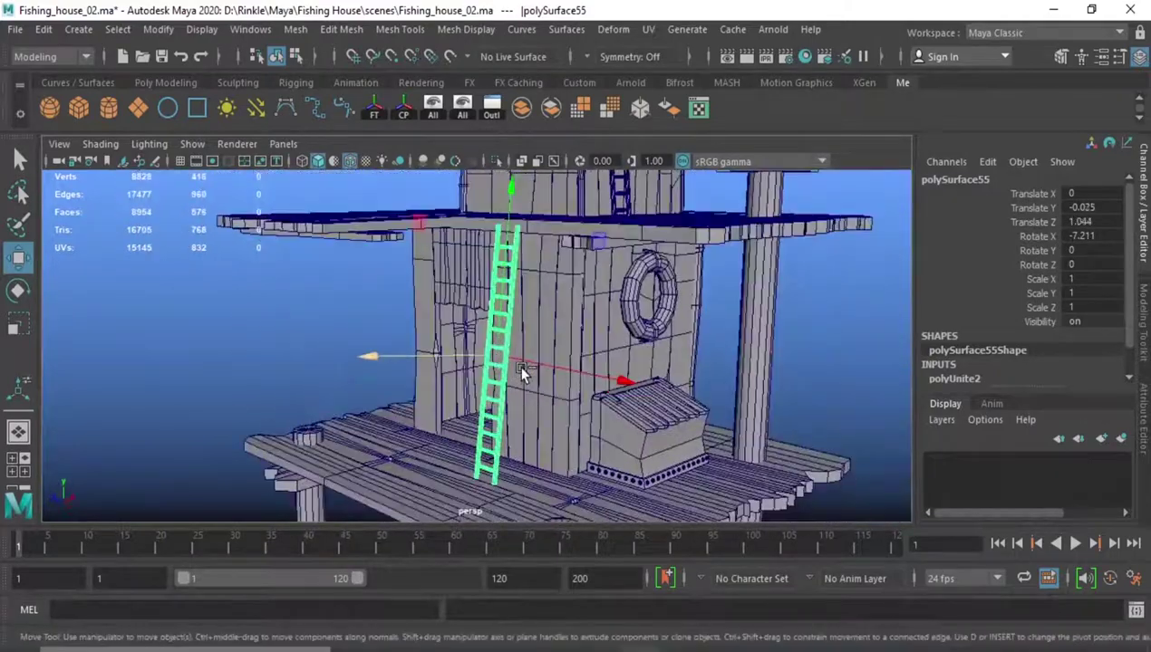
alt+right_drag(517, 365, 541, 408)
key(ctrl+space)
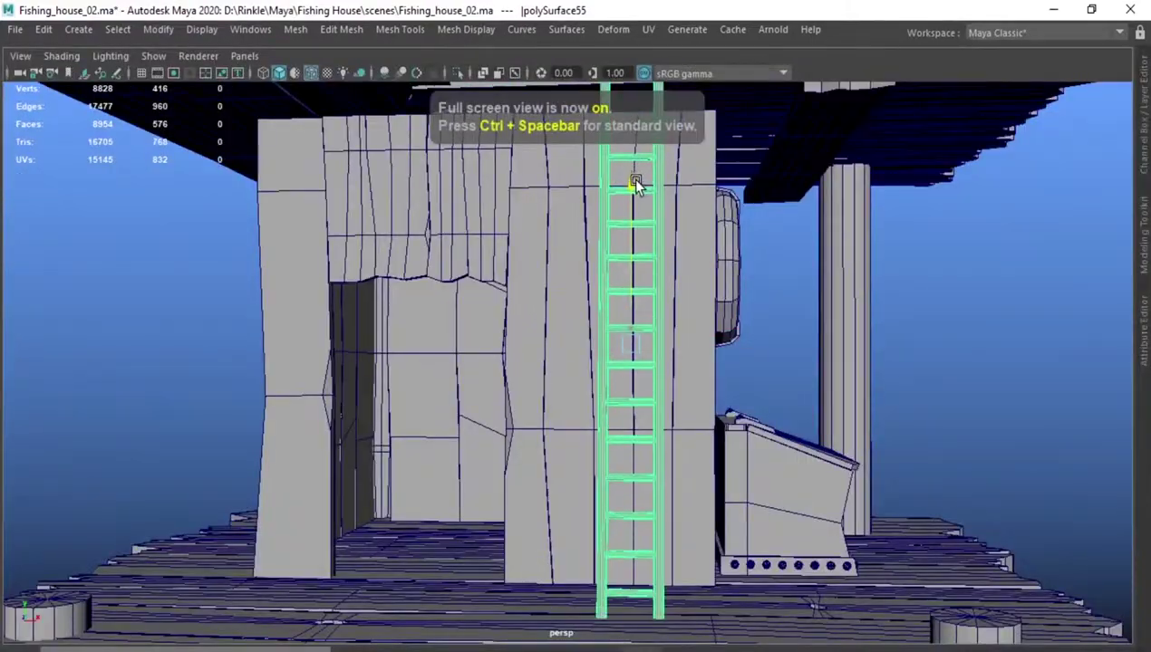
alt+drag(634, 185, 578, 200)
alt+middle_drag(578, 200, 578, 225)
alt+drag(577, 225, 716, 317)
alt+right_drag(716, 317, 681, 489)
- Select the chest and the strip of faces along its base
click(548, 432)
mouse_move(682, 489)
alt+mouse_down()
mouse_move(547, 431)
mouse_move(586, 496)
mouse_move(589, 471)
alt+mouse_up()
scroll(586, 472, up, 3)
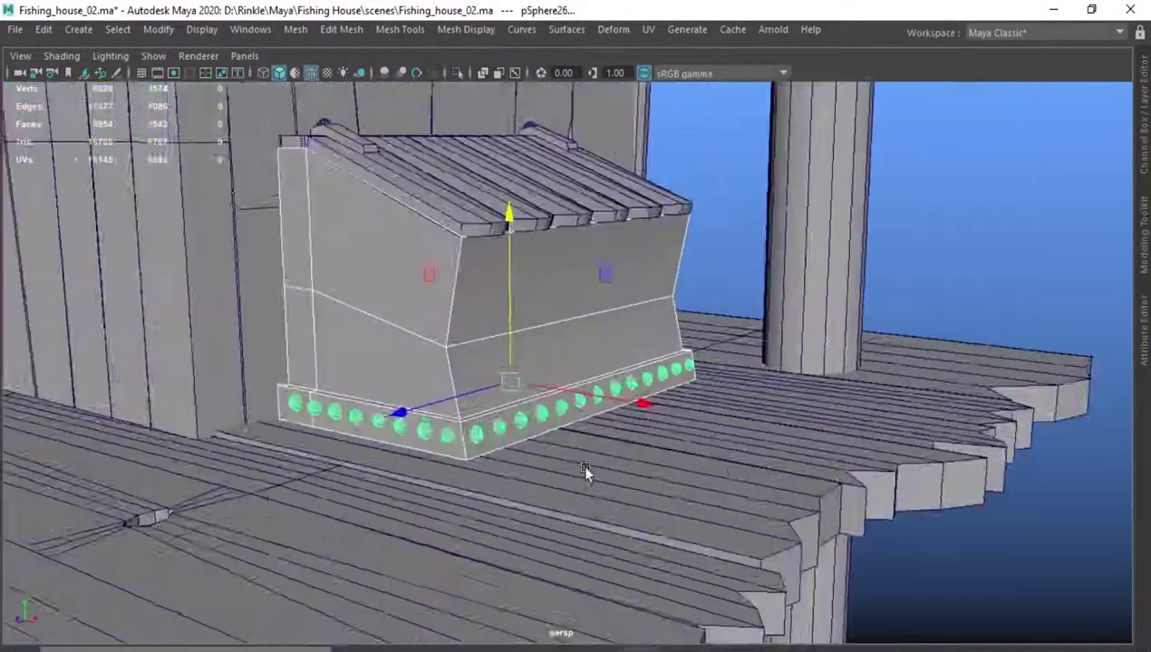
click(457, 442)
scroll(663, 490, up, 3)
key(F11)
mouse_move(663, 490)
alt+mouse_down()
mouse_move(390, 456)
mouse_move(551, 545)
mouse_move(268, 421)
mouse_move(308, 246)
alt+mouse_up()
double_click(457, 456)
shift+right_drag(308, 246, 311, 403)
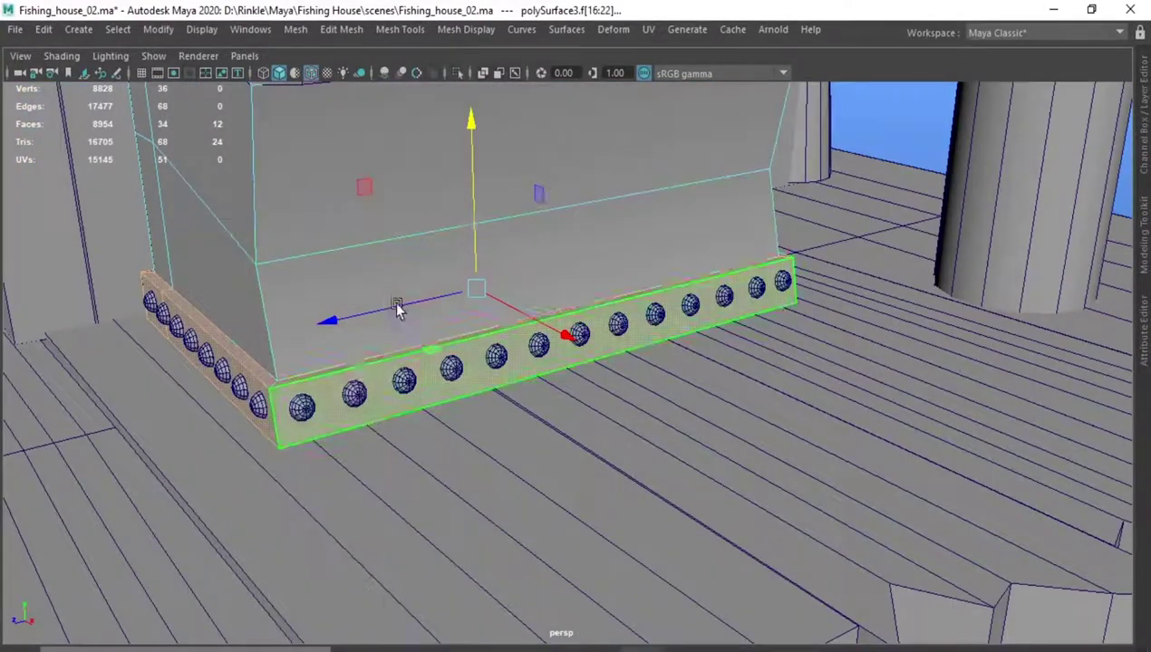
- Select the chest's studded base band, lid planks and lid bar as objects
key(F8)
alt+drag(398, 308, 385, 380)
click(383, 380)
alt+drag(378, 256, 429, 313)
click(428, 313)
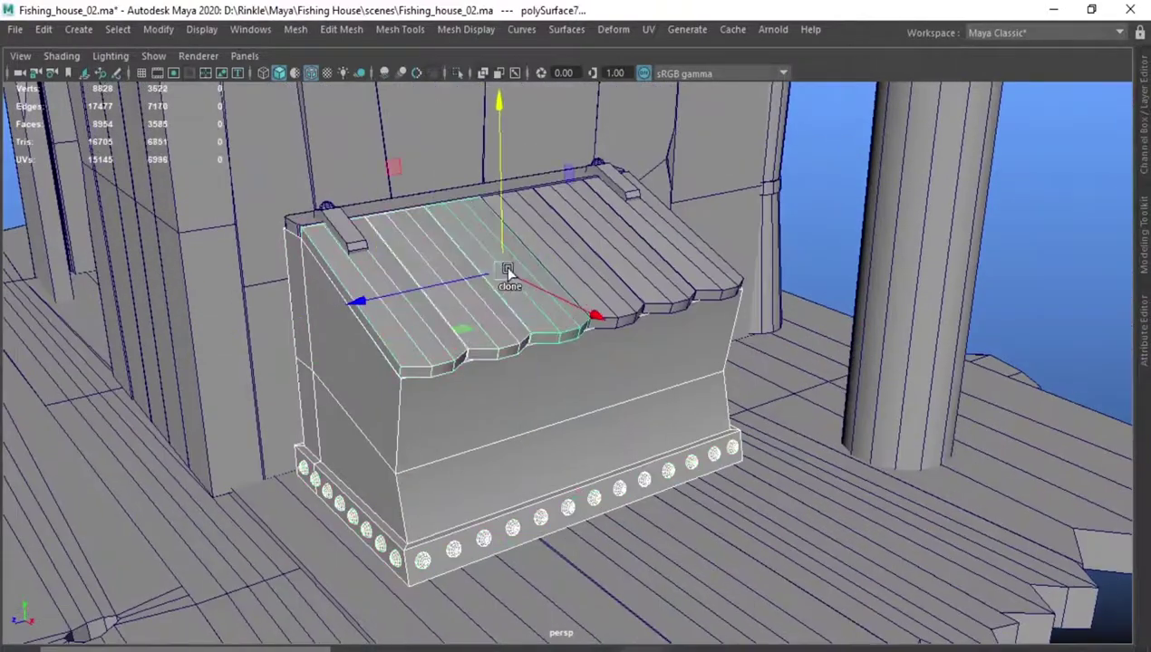
click(508, 275)
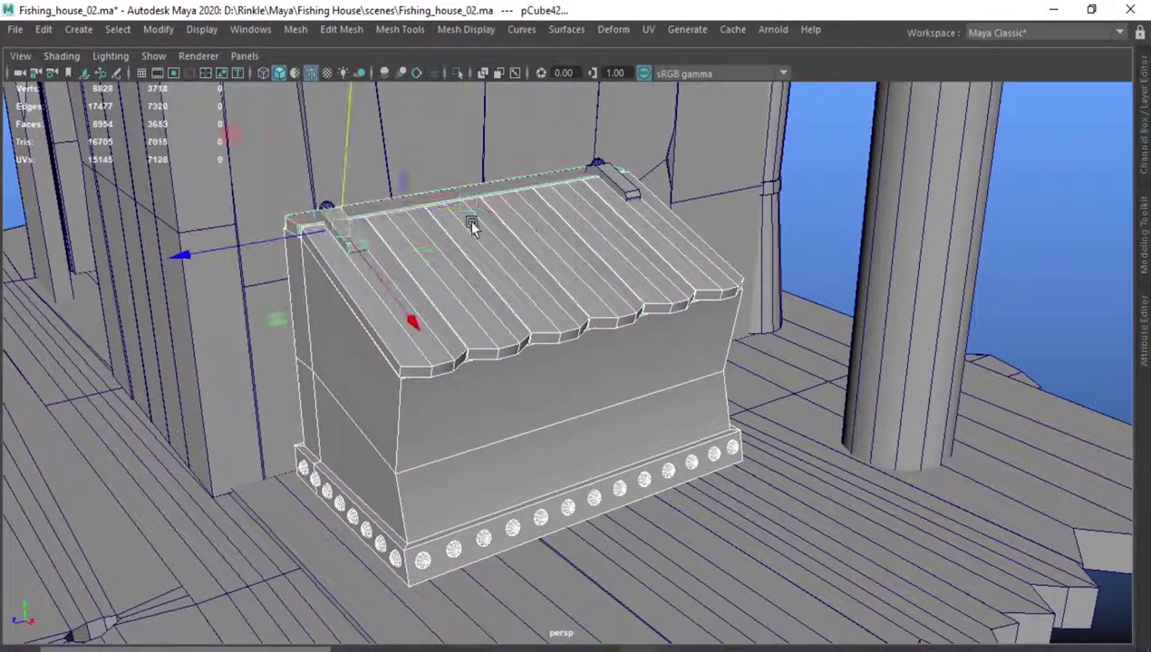
key(alt+shift)
mouse_move(385, 264)
alt+mouse_down()
mouse_move(443, 385)
mouse_move(326, 323)
mouse_move(280, 337)
alt+mouse_up()
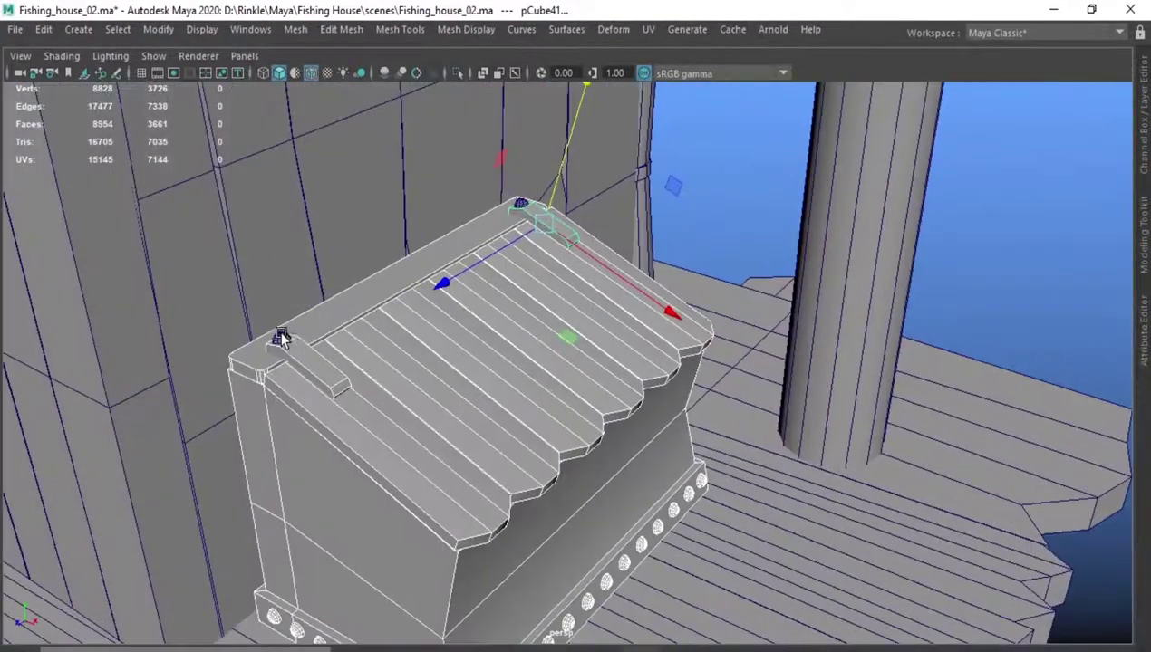
- Shift the chest -0.164 along X so it sits against the hut wall
key(ctrl+space)
alt+drag(533, 319, 415, 337)
drag(576, 394, 567, 394)
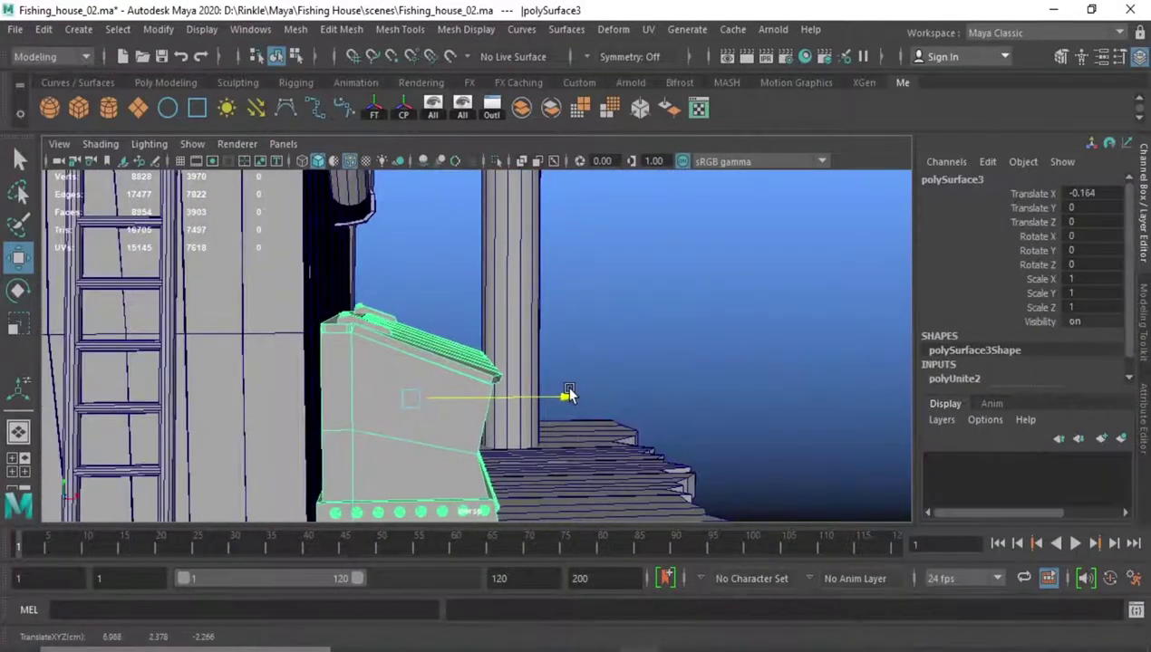
scroll(410, 408, down, 5)
- Create a new polygon cylinder and move it up onto the upper deck
click(608, 465)
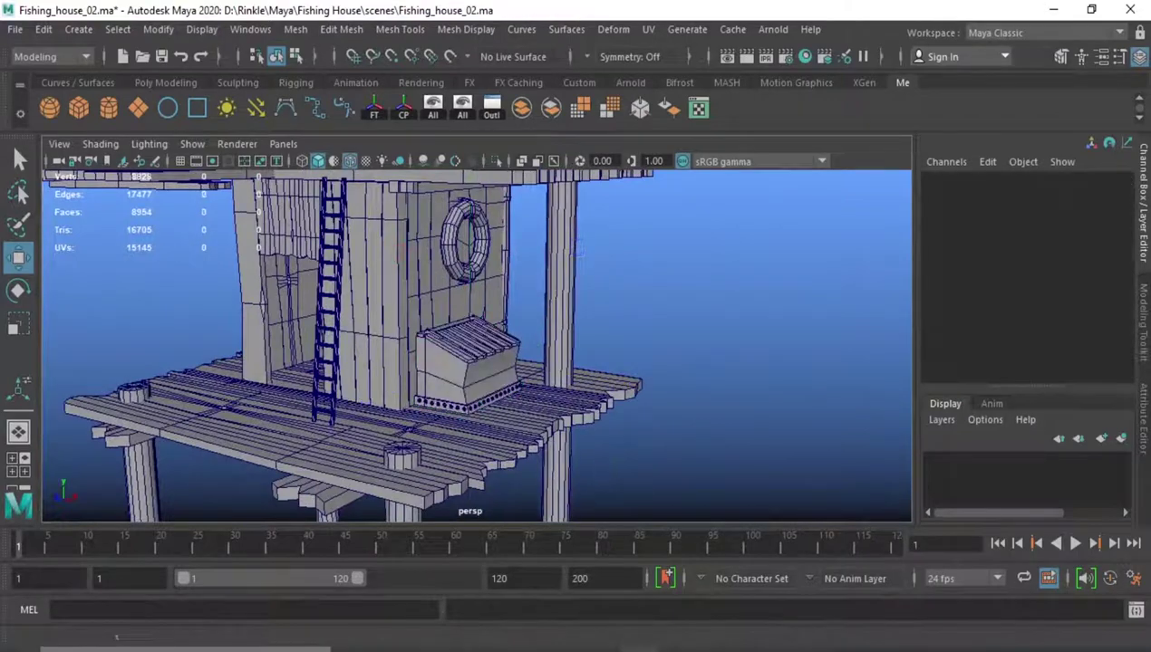
mouse_move(306, 238)
alt+mouse_down()
mouse_move(635, 347)
mouse_move(551, 384)
alt+mouse_up()
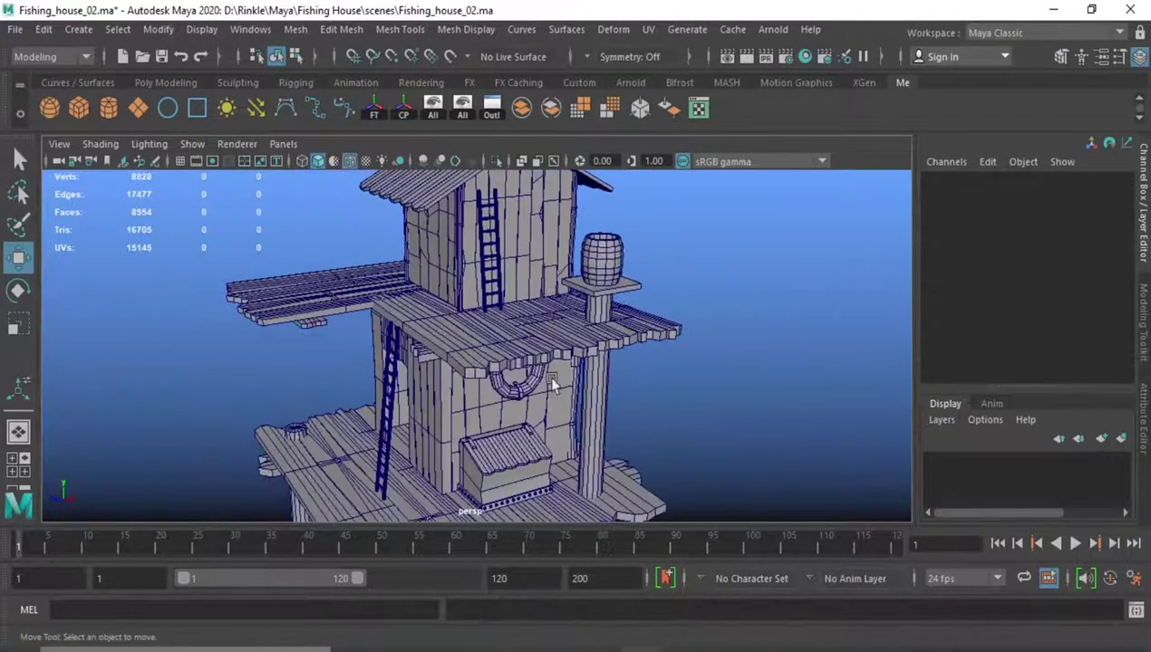
click(107, 109)
scroll(435, 344, down, 3)
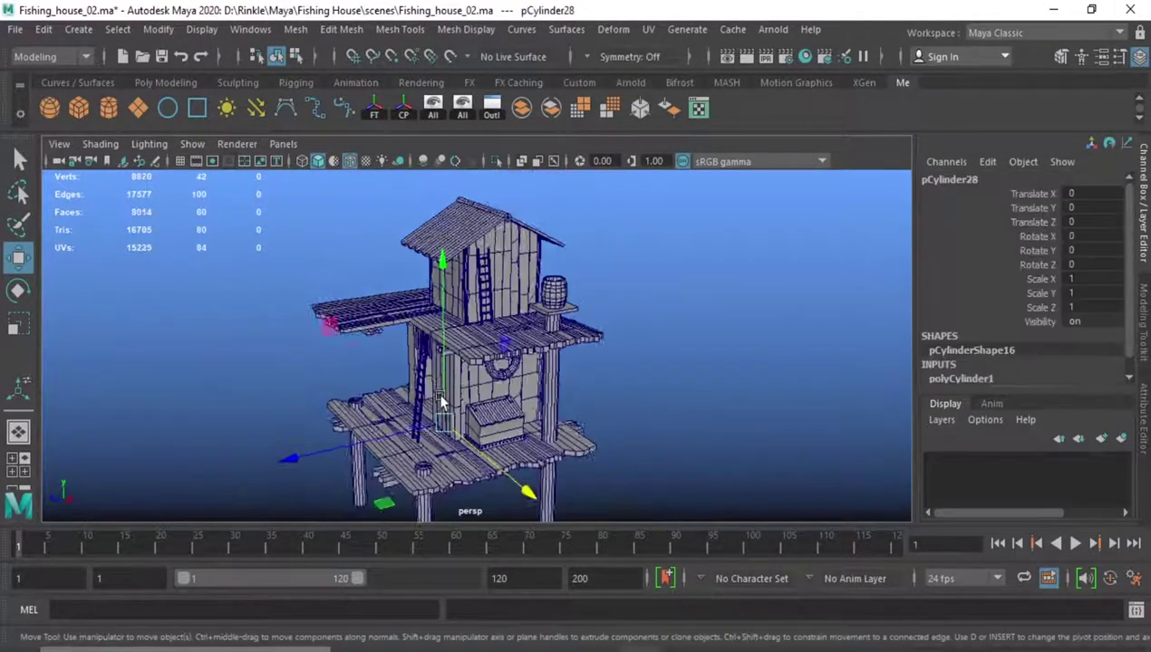
drag(443, 281, 444, 246)
scroll(460, 271, up, 3)
mouse_move(506, 351)
mouse_down()
mouse_move(480, 321)
mouse_move(526, 344)
mouse_up()
mouse_move(496, 385)
mouse_down()
mouse_move(501, 332)
mouse_move(580, 344)
mouse_up()
- Set the cylinder to 12 axis subdivisions and scale it flatter and wider
click(961, 379)
scroll(1042, 317, down, 2)
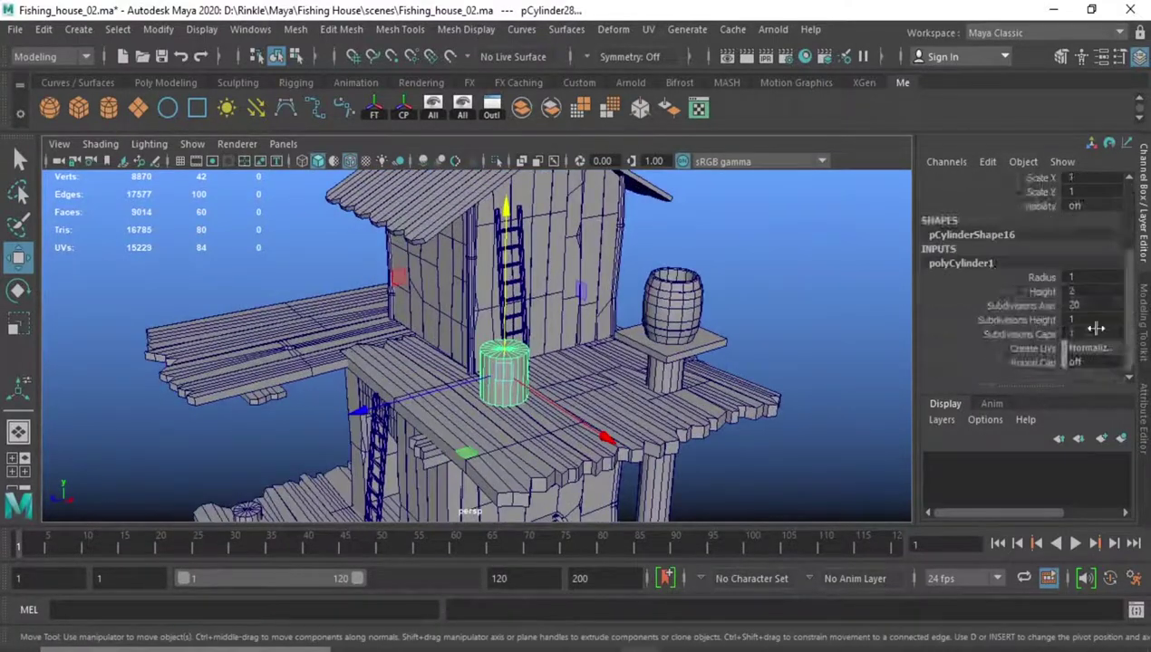
key(Return)
alt+drag(507, 380, 544, 354)
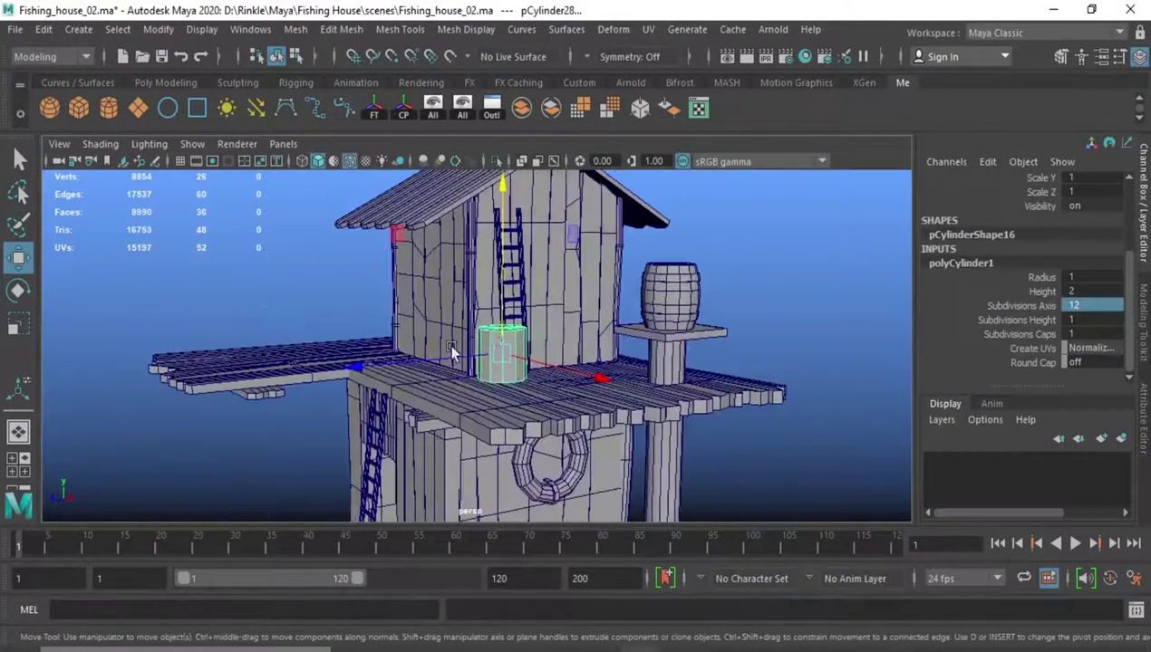
scroll(546, 349, up, 3)
mouse_move(539, 270)
alt+mouse_down()
mouse_move(539, 399)
mouse_move(545, 372)
mouse_move(556, 401)
mouse_move(542, 378)
alt+mouse_up()
- Shrink the bottom vertex ring to taper the bucket
key(w)
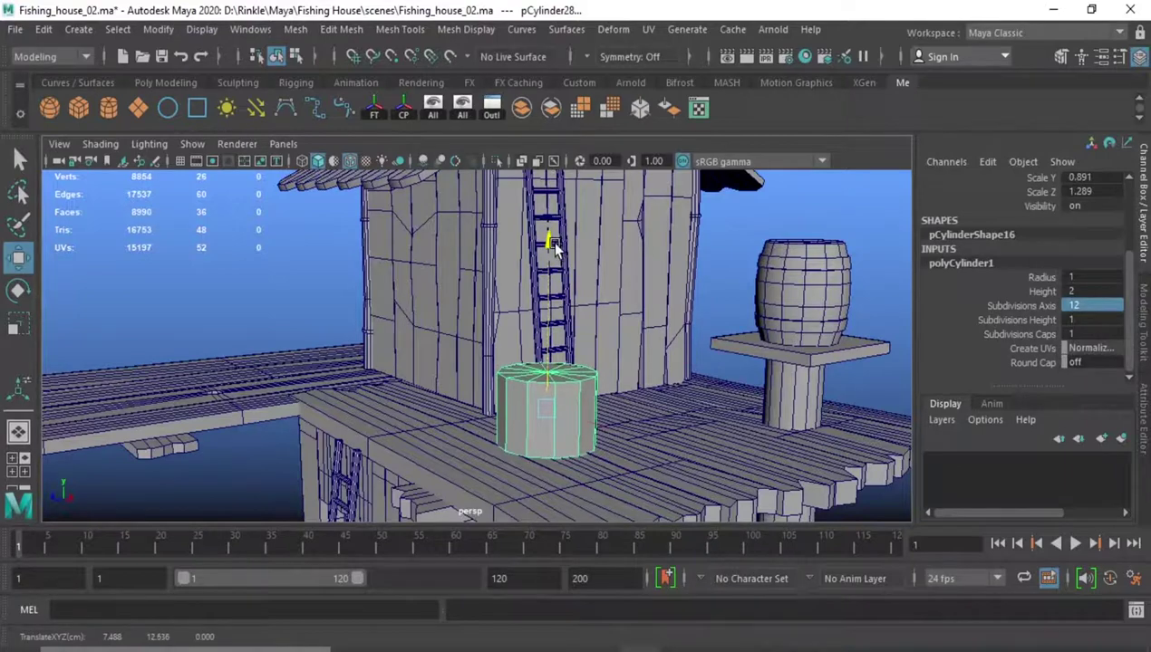
alt+drag(553, 246, 513, 394)
key(F9)
mouse_move(331, 413)
mouse_down()
mouse_move(375, 303)
mouse_move(503, 391)
mouse_up()
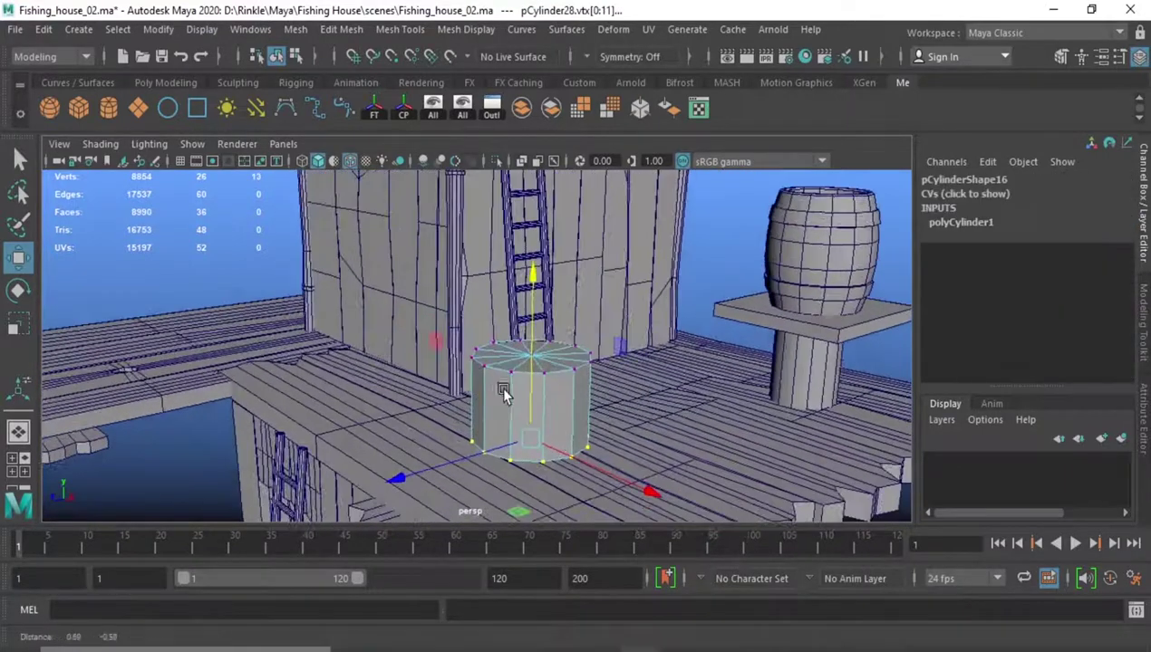
key(r)
drag(533, 441, 516, 438)
key(w)
- Extrude the top face twice, scaling it inward to hollow out the bucket
drag(643, 375, 434, 326)
mouse_move(453, 336)
alt+mouse_down()
mouse_move(512, 285)
mouse_move(531, 218)
alt+mouse_up()
mouse_move(593, 484)
alt+mouse_down()
mouse_move(521, 426)
mouse_move(534, 412)
mouse_move(565, 458)
mouse_move(580, 453)
mouse_move(527, 437)
mouse_move(530, 361)
mouse_move(501, 381)
mouse_move(501, 347)
alt+mouse_up()
click(605, 379)
click(555, 444)
ctrl+right_click(539, 462)
key(ctrl+e)
key(r)
key(ctrl+e)
- Push the bucket's top face down to hollow it, then bevel the rim edge loop
key(w)
mouse_move(462, 206)
mouse_down()
mouse_move(436, 398)
mouse_move(401, 389)
mouse_up()
key(r)
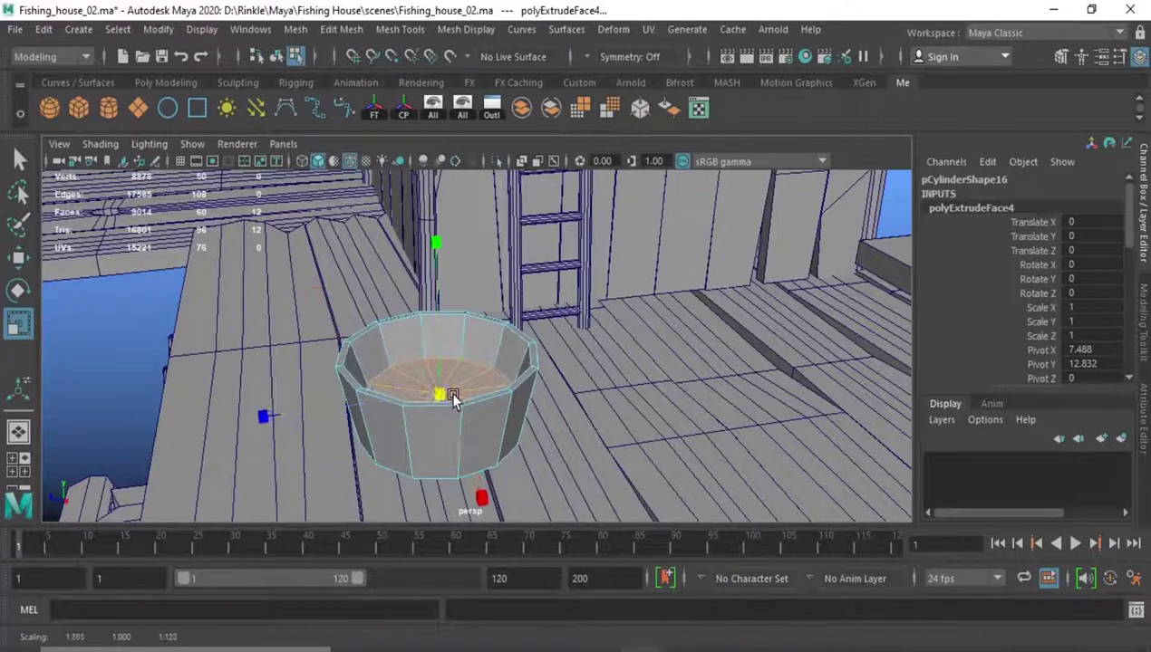
key(w)
alt+drag(401, 346, 429, 381)
double_click(413, 447)
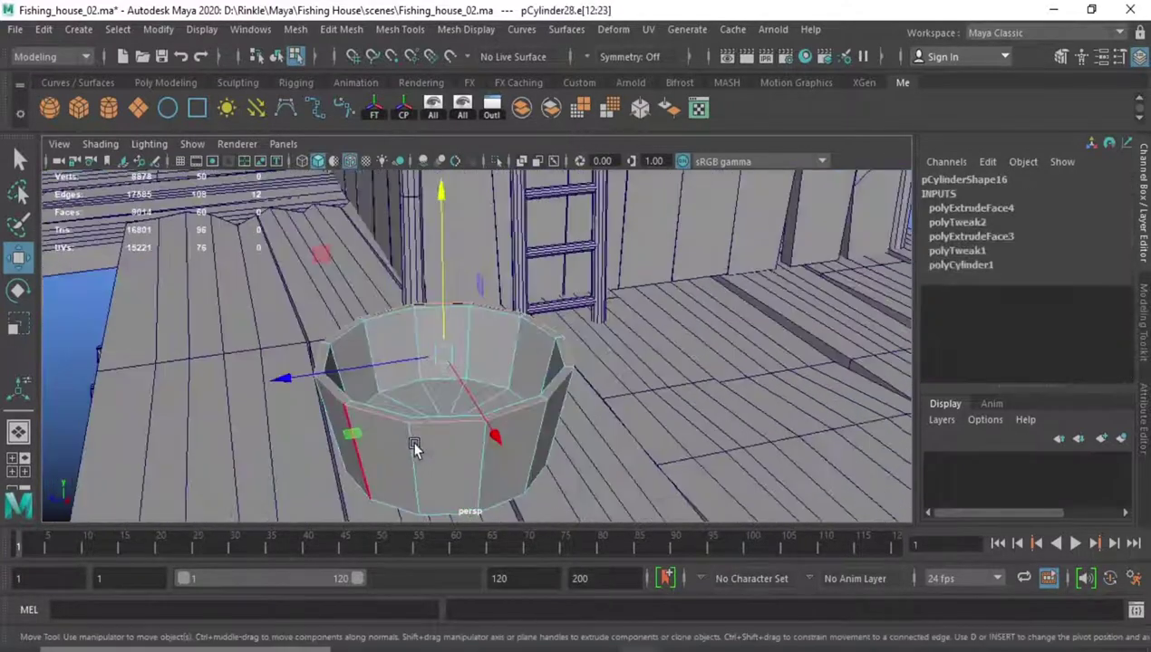
key(ctrl+b)
alt+drag(660, 346, 480, 354)
scroll(480, 354, up, 5)
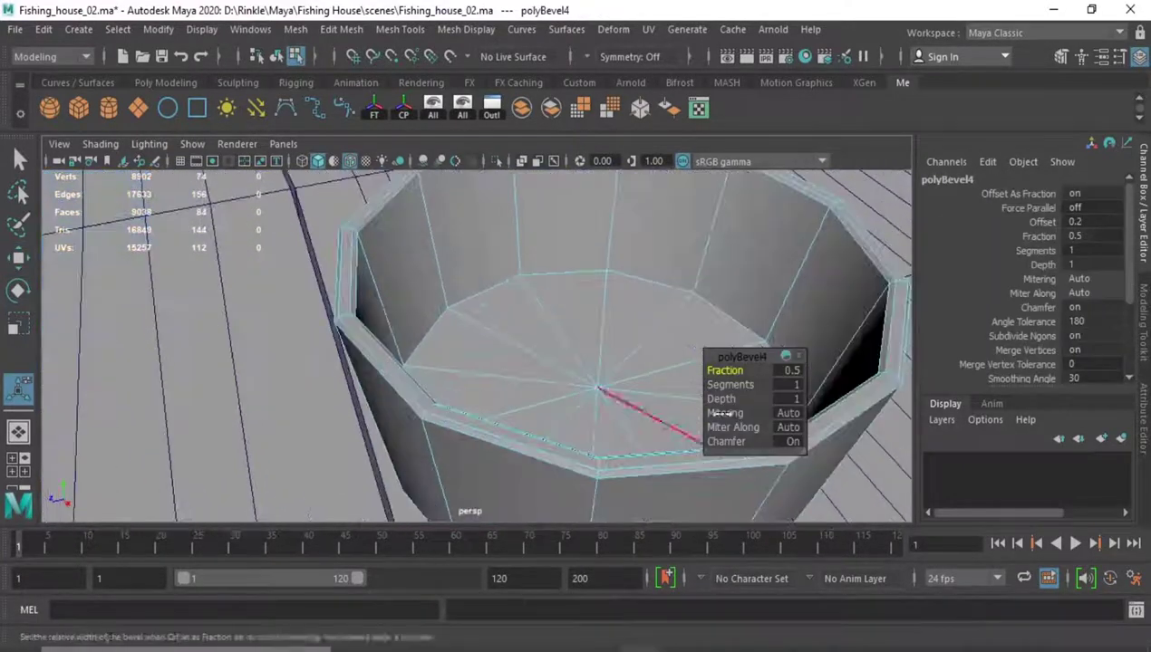
scroll(481, 392, down, 5)
- Add offset edge loops around the bucket's side to outline a band
mouse_move(488, 431)
alt+mouse_down()
mouse_move(505, 252)
mouse_move(514, 283)
alt+mouse_up()
click(515, 277)
shift+right_click(512, 298)
shift+right_drag(512, 301, 510, 419)
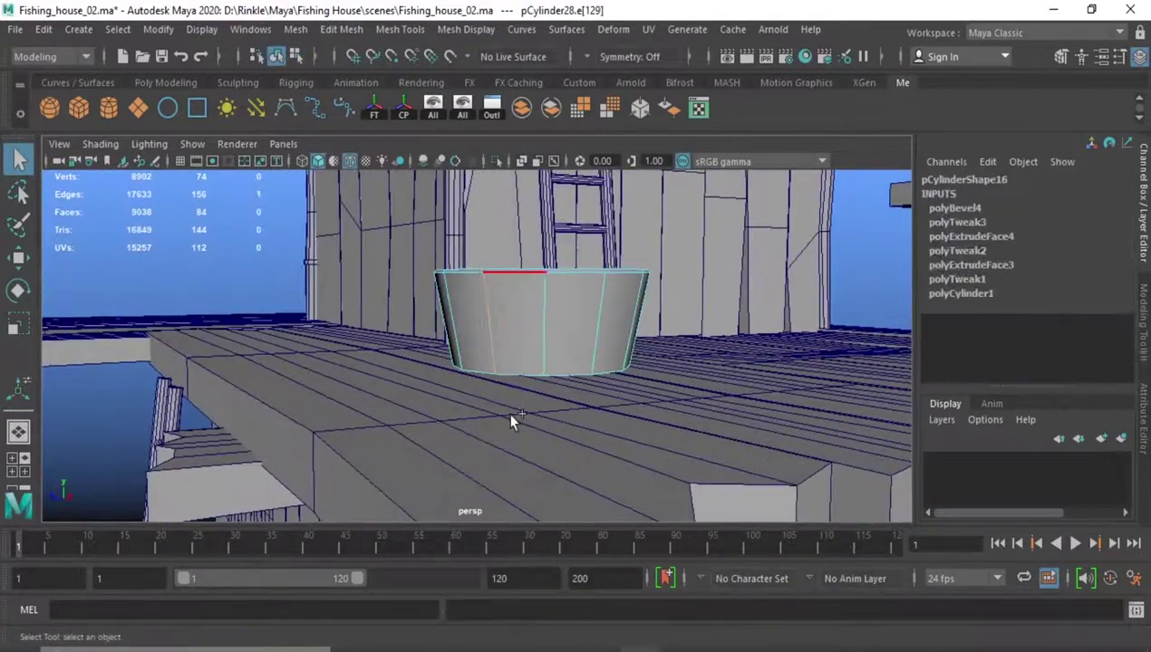
click(488, 308)
key(ctrl+z)
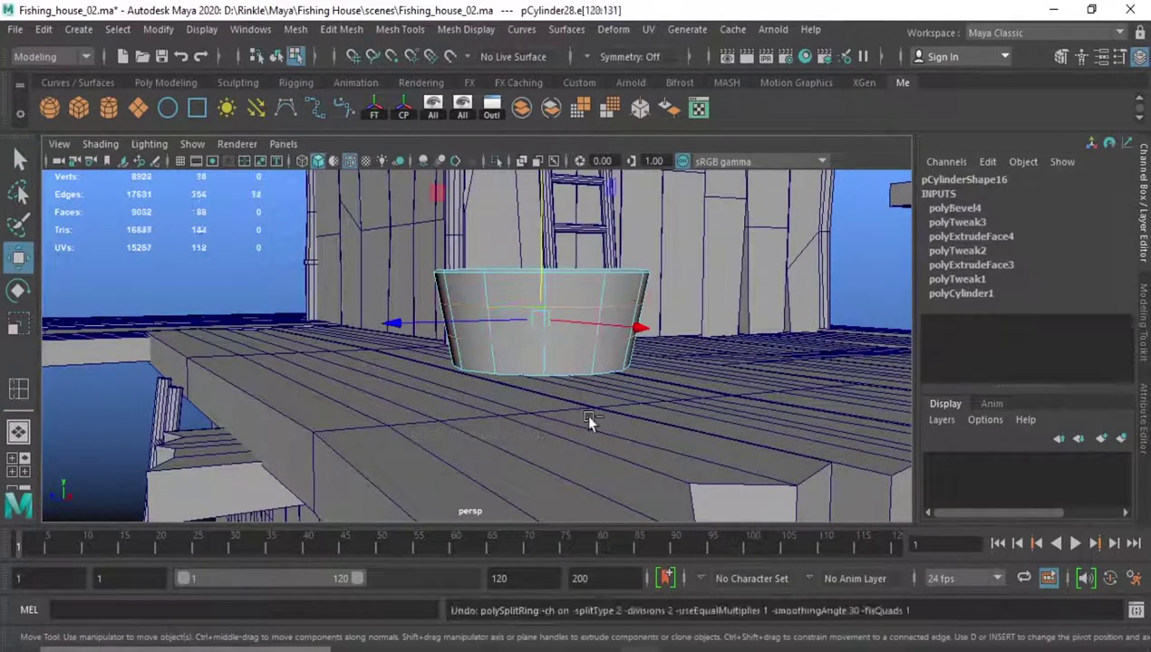
click(536, 354)
shift+right_drag(534, 336, 533, 457)
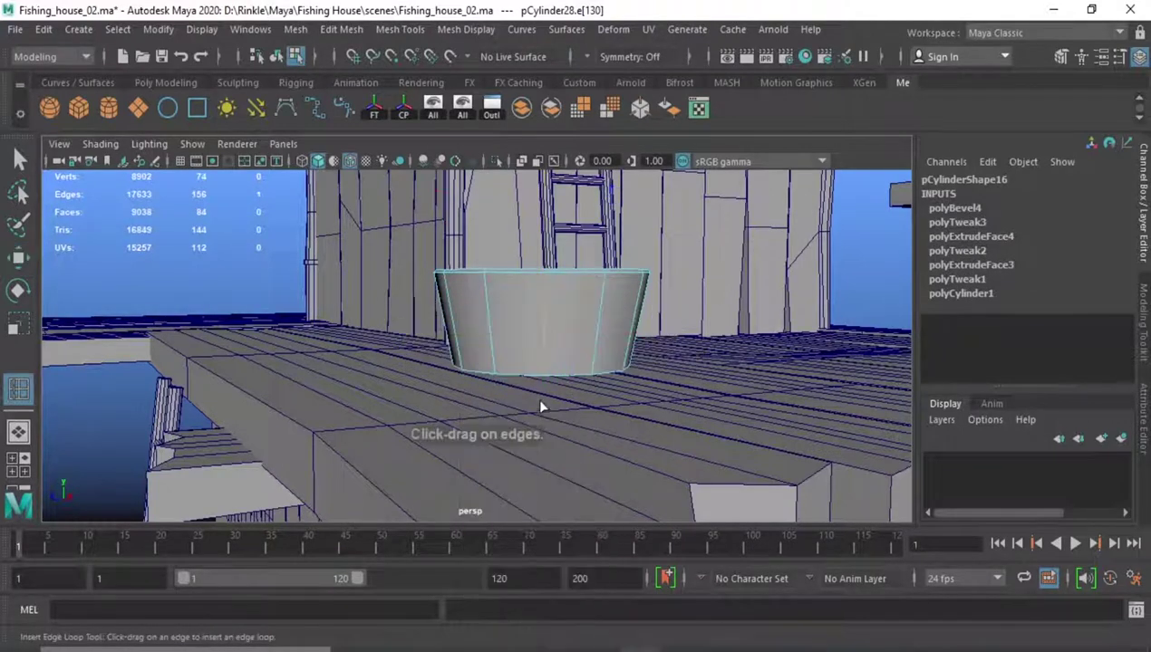
key(w)
mouse_move(487, 306)
mouse_down()
mouse_move(524, 334)
mouse_move(495, 337)
mouse_up()
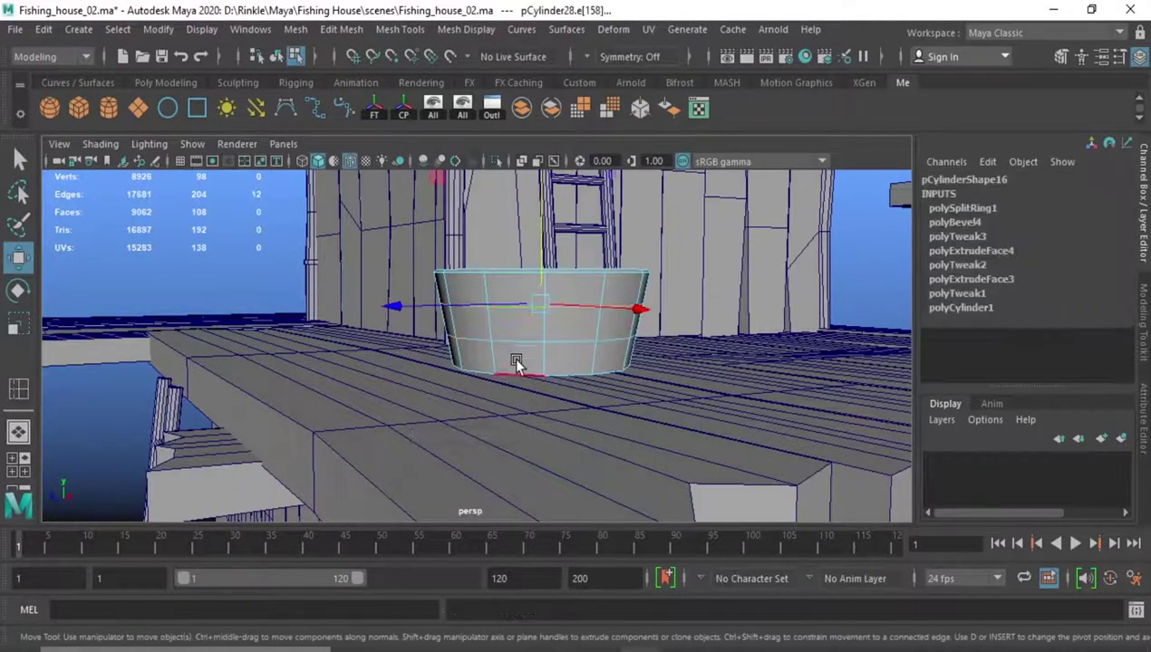
shift+right_drag(516, 330, 513, 468)
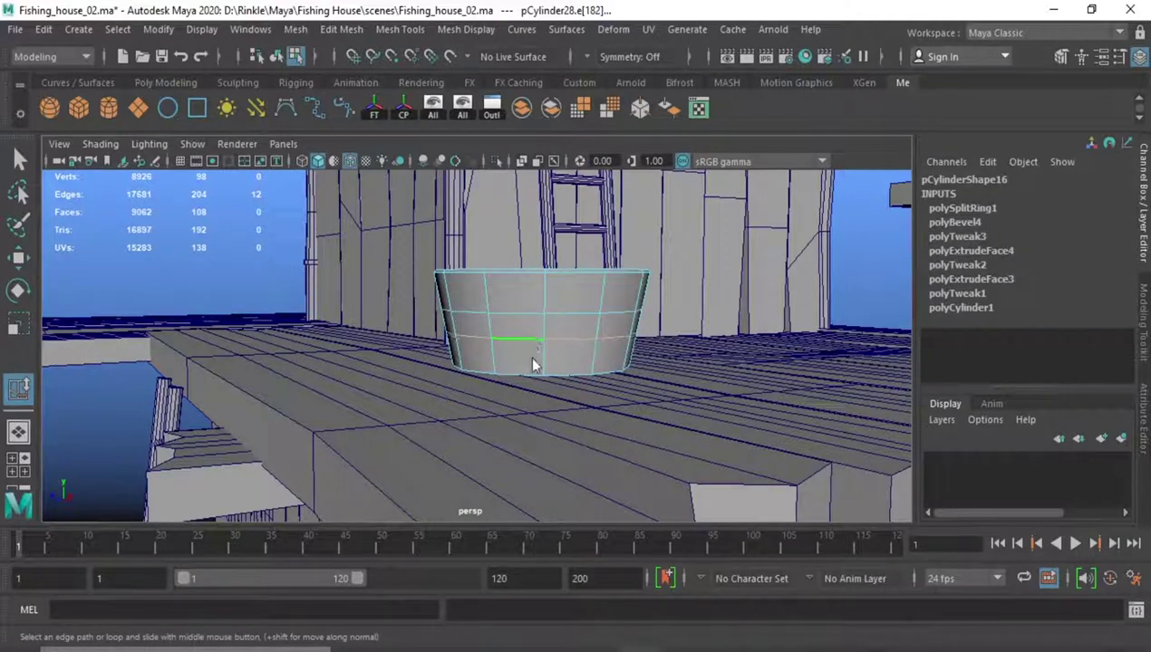
- Detach the band faces and extrude them 0.03 thick to form a hoop
key(ctrl+F11)
shift+right_drag(569, 337, 551, 561)
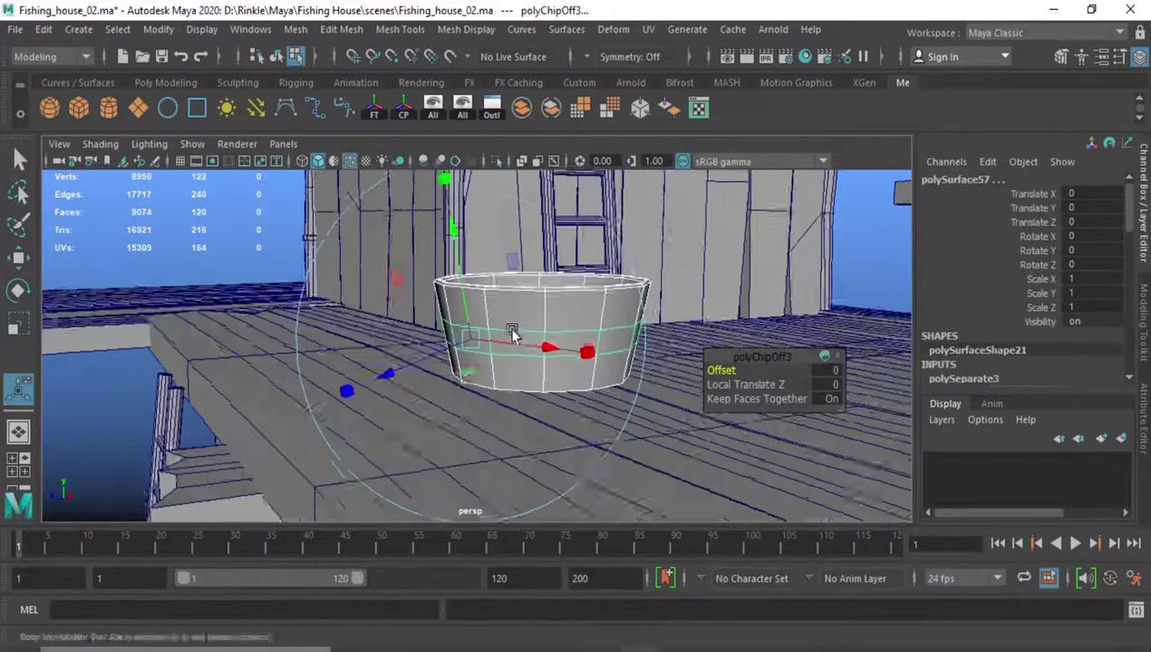
key(ctrl+z)
key(ctrl+e)
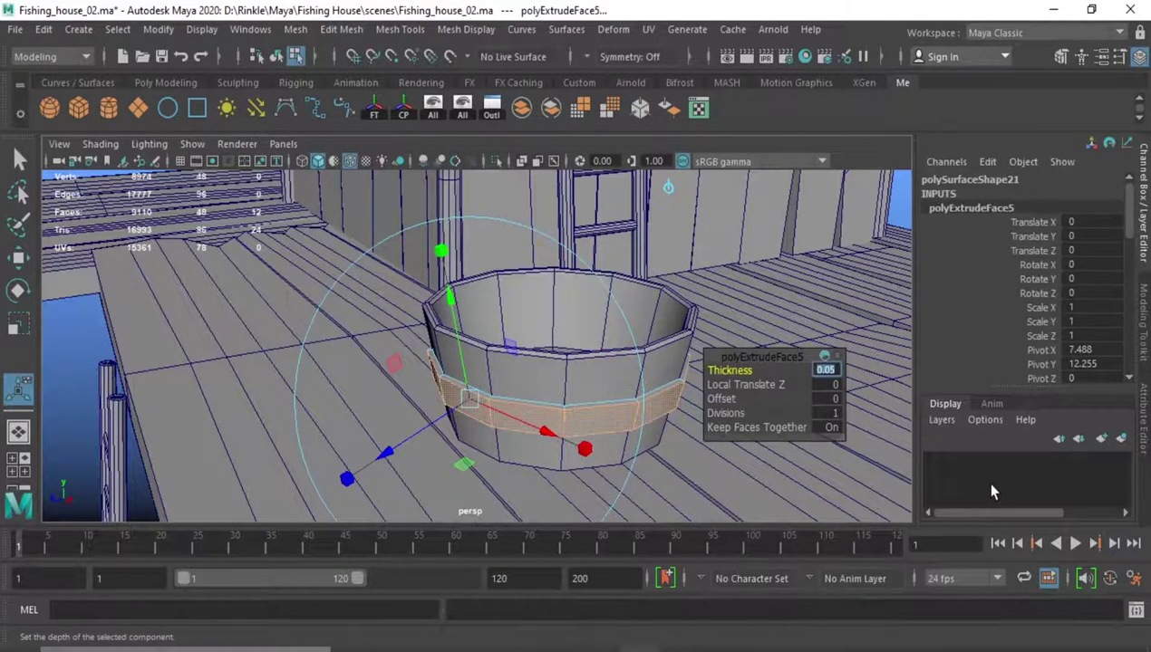
alt+drag(583, 469, 882, 376)
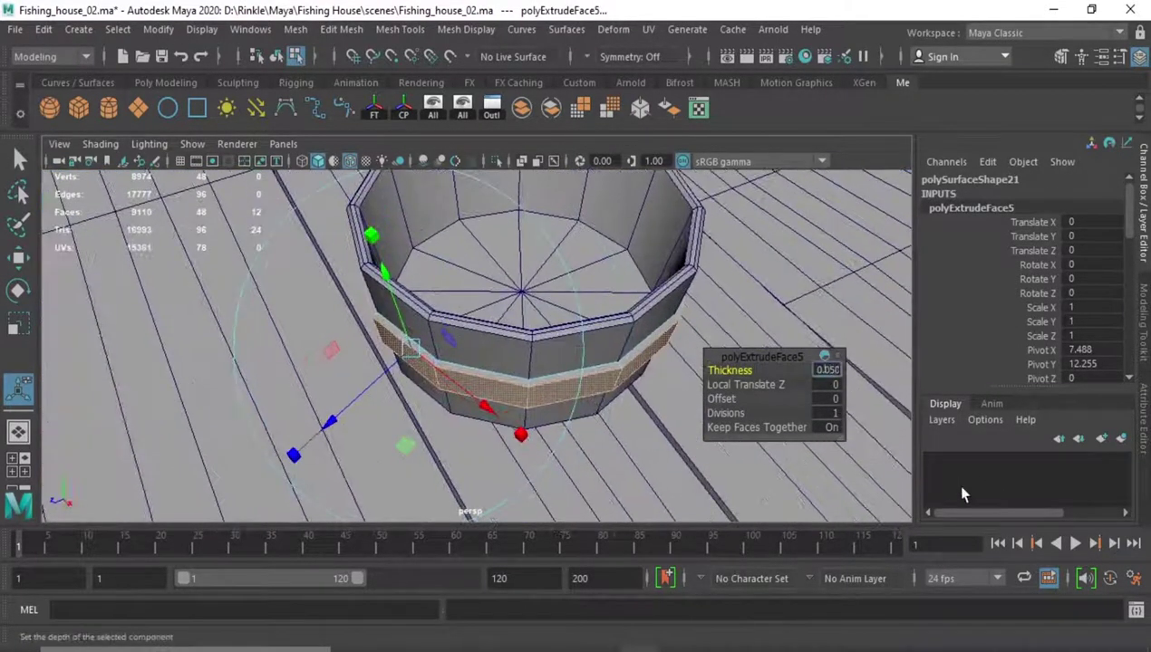
text(0.03)
key(Return)
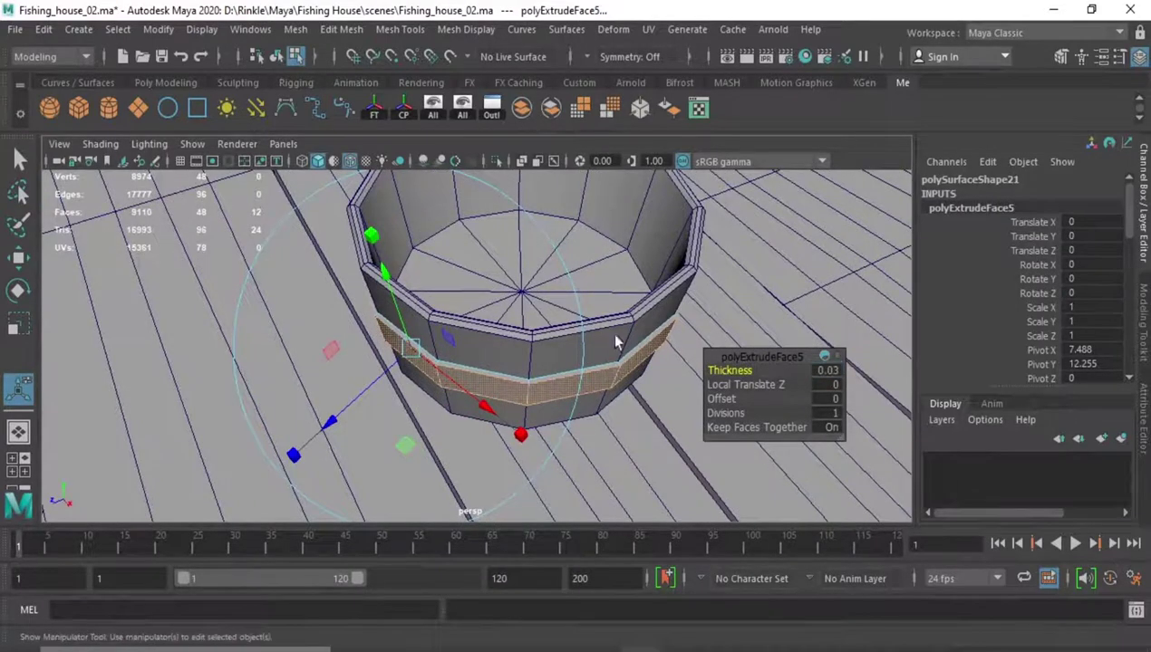
- Combine the bucket and the hoop band into one mesh
click(645, 294)
click(597, 326)
alt+drag(598, 326, 562, 324)
scroll(543, 326, down, 3)
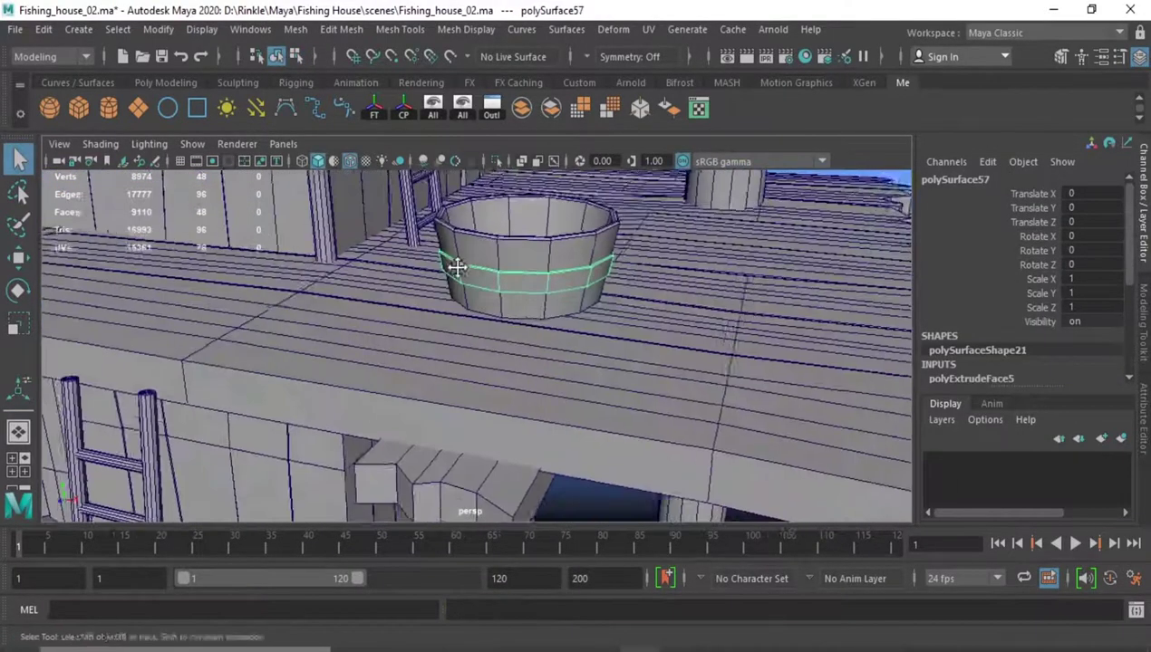
click(551, 110)
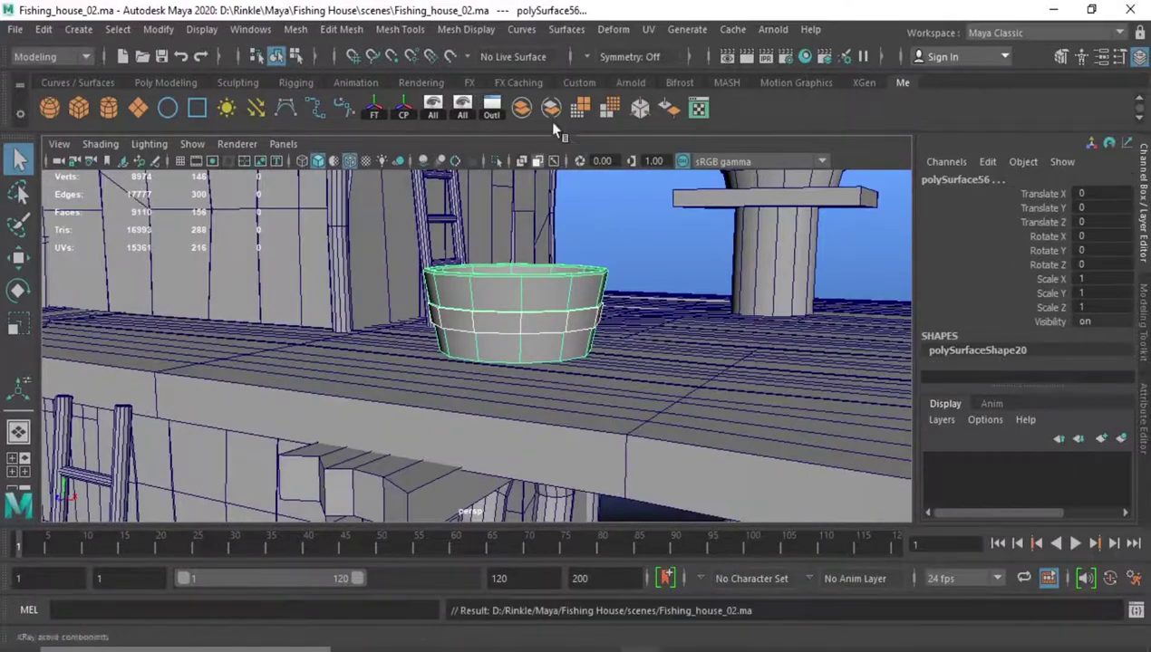
- Scale the bucket down to 0.806 and slide it along Z beside the ladder
key(w)
alt+drag(550, 269, 618, 425)
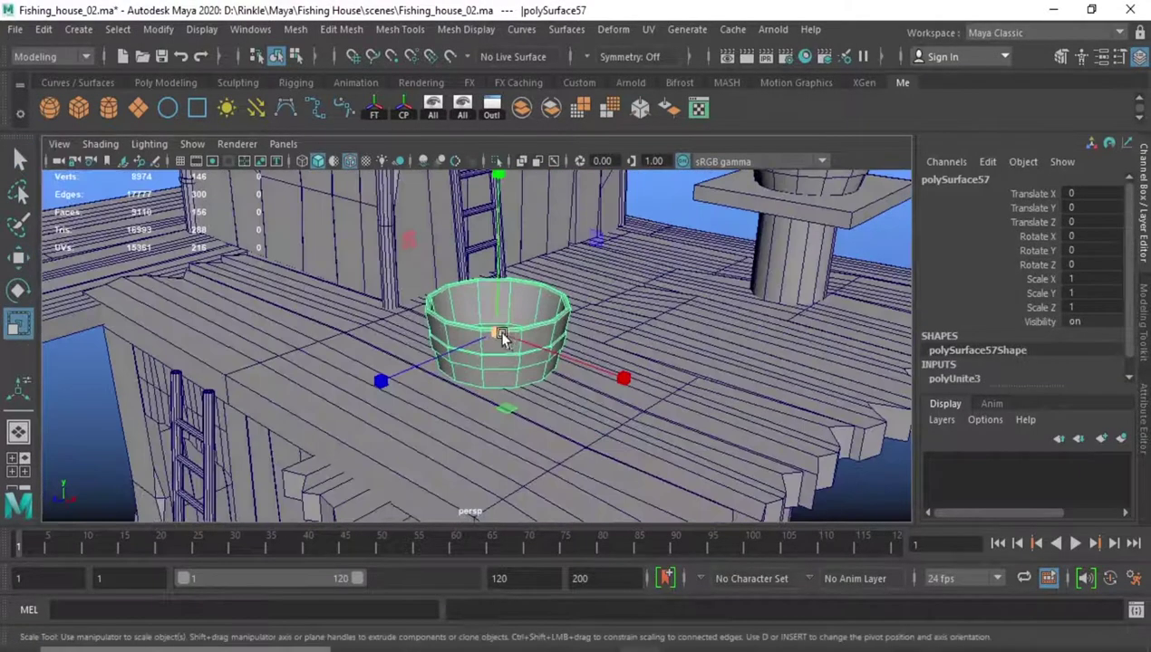
mouse_move(505, 351)
mouse_down()
mouse_move(489, 354)
mouse_move(496, 412)
mouse_move(494, 362)
mouse_up()
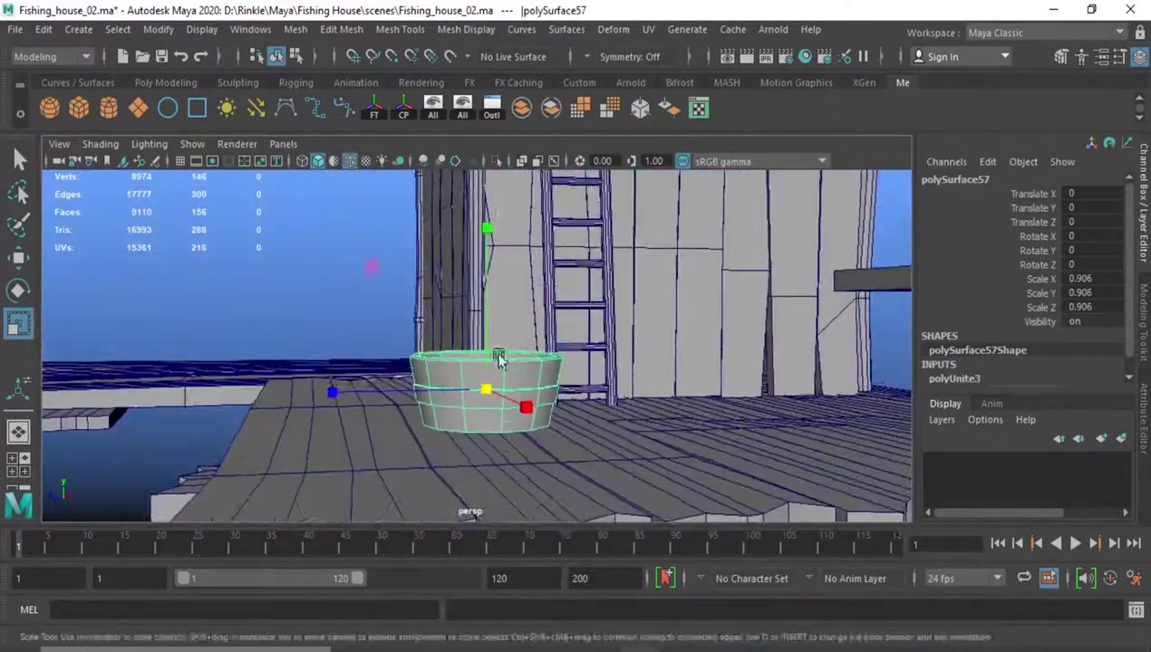
key(w)
click(486, 255)
key(ctrl+z)
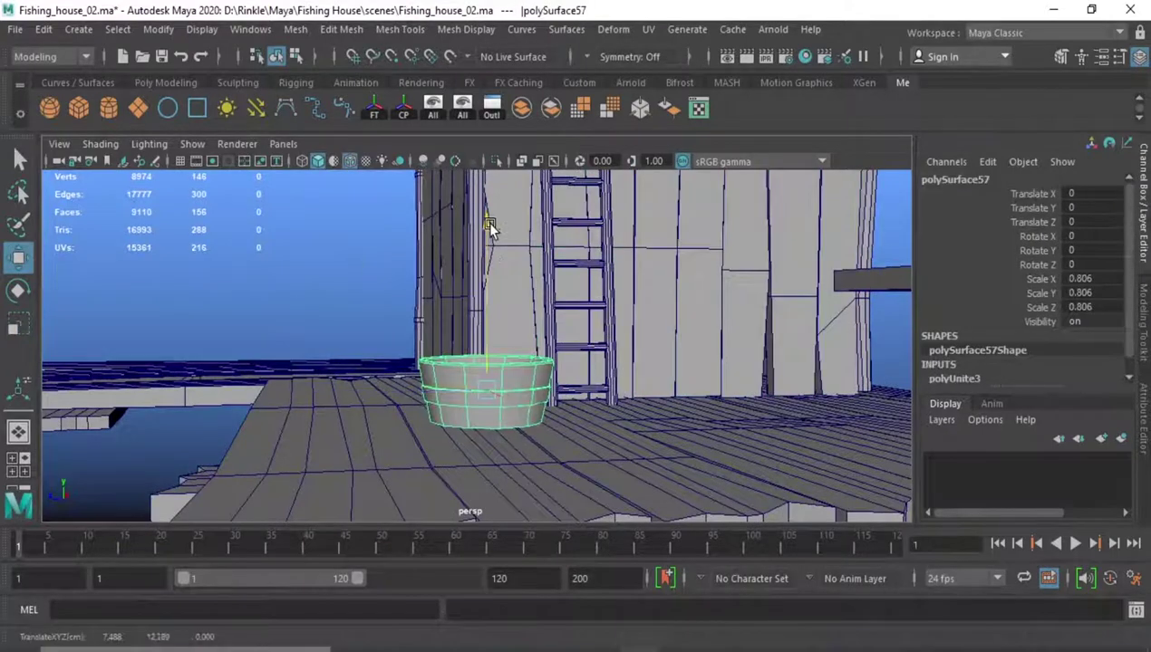
mouse_move(489, 231)
alt+mouse_down()
mouse_move(472, 412)
mouse_move(510, 387)
mouse_move(821, 385)
mouse_move(591, 351)
mouse_move(506, 380)
mouse_move(496, 404)
alt+mouse_up()
mouse_move(497, 404)
alt+mouse_down()
mouse_move(419, 378)
mouse_move(403, 338)
mouse_move(437, 339)
mouse_move(424, 334)
alt+mouse_up()
- Shift the selected edge vertices of pCube51 along X to start the zig-zag
scroll(416, 314, up, 3)
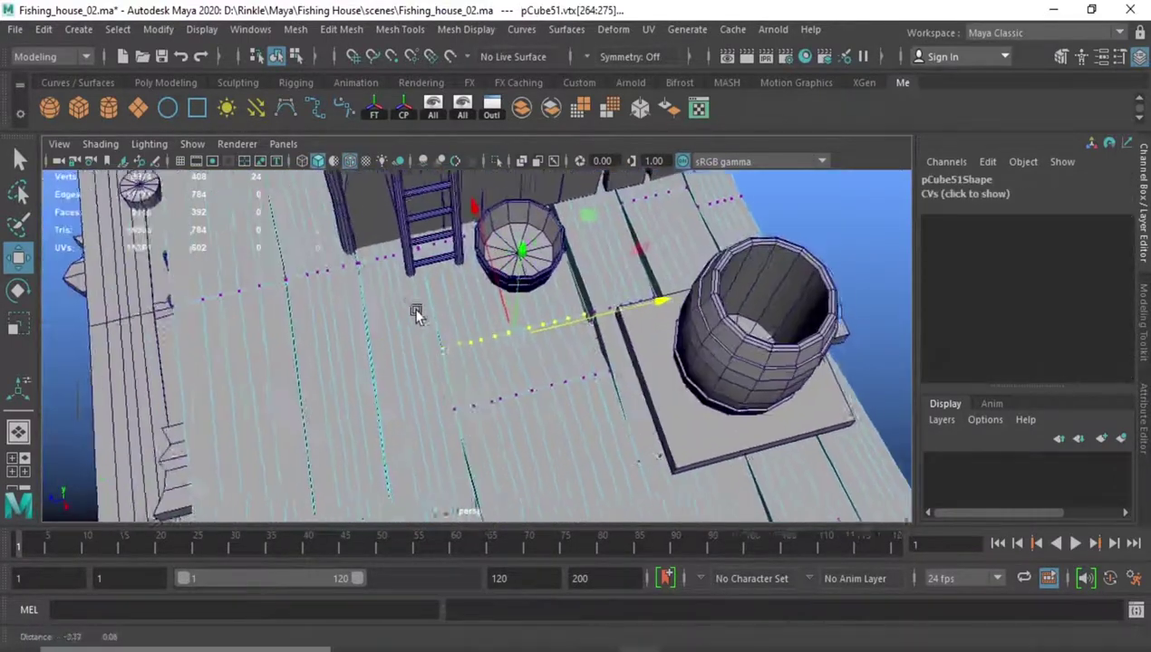
scroll(629, 349, up, 3)
drag(727, 304, 743, 290)
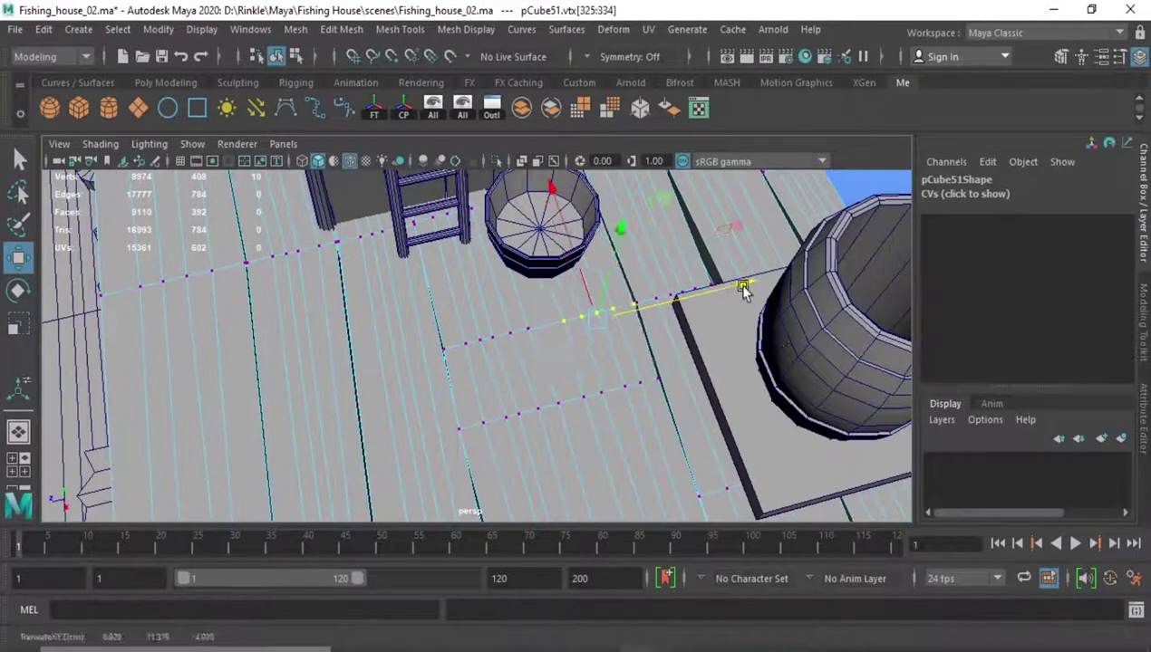
scroll(522, 412, down, 5)
mouse_move(522, 413)
alt+mouse_down()
mouse_move(501, 399)
mouse_move(512, 372)
mouse_move(471, 390)
mouse_move(404, 366)
mouse_move(434, 303)
alt+mouse_up()
key(F8)
- Move more deck plank vertices to finish the jagged front edge of pCube51
scroll(453, 394, up, 5)
scroll(437, 398, down, 2)
key(F10)
scroll(439, 378, up, 3)
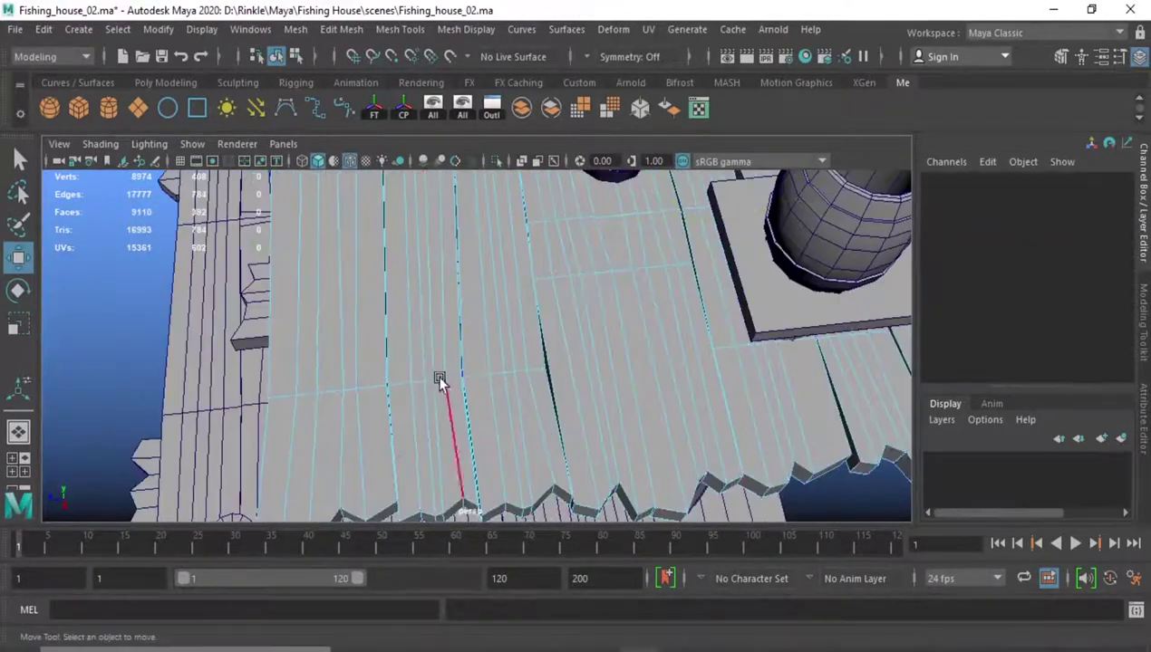
scroll(438, 379, up, 3)
key(F9)
scroll(580, 374, up, 1)
drag(576, 319, 576, 319)
mouse_move(576, 319)
alt+mouse_down()
mouse_move(526, 341)
mouse_move(555, 326)
alt+mouse_up()
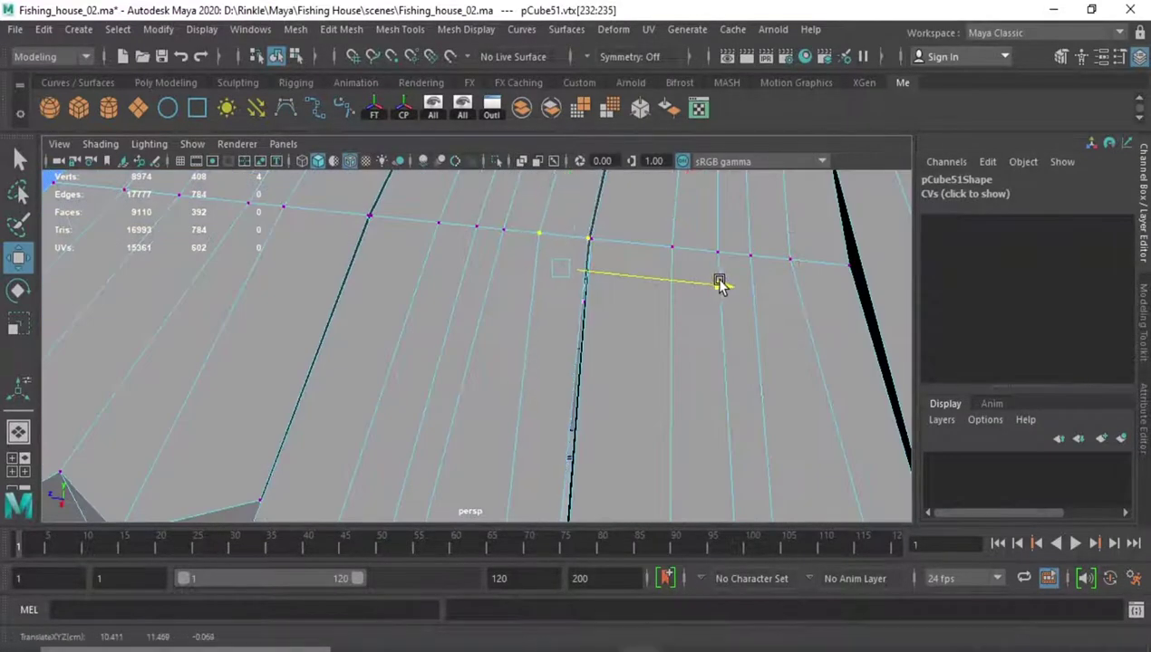
mouse_move(492, 332)
alt+mouse_down()
mouse_move(531, 393)
mouse_move(534, 341)
alt+mouse_up()
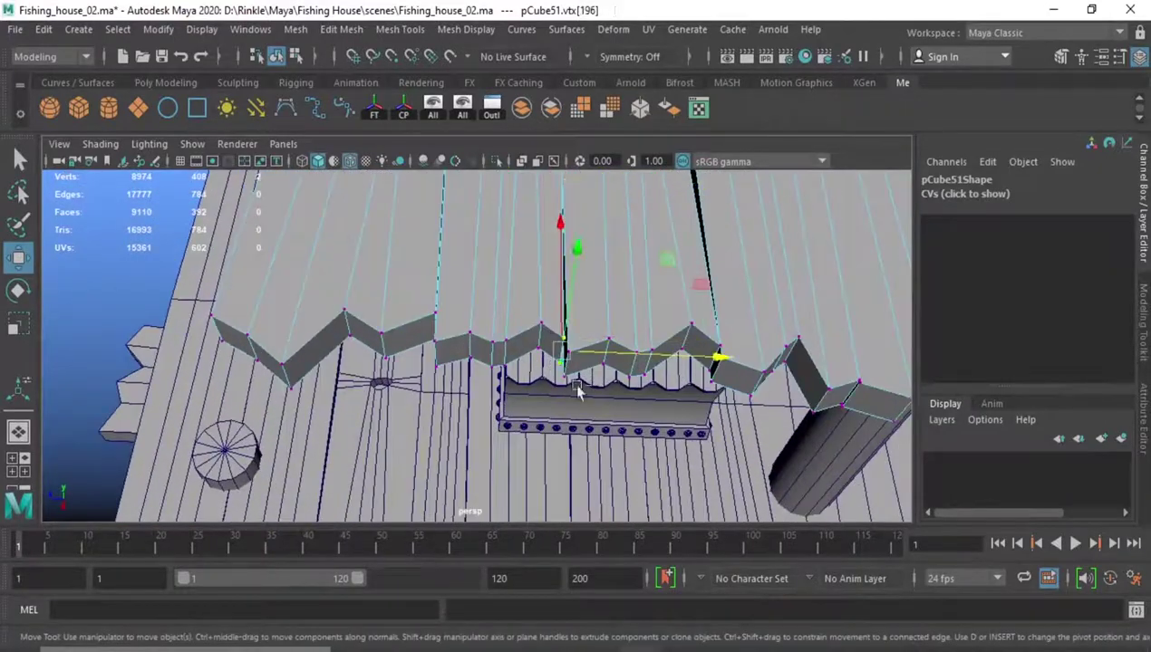
scroll(725, 358, down, 3)
key(F8)
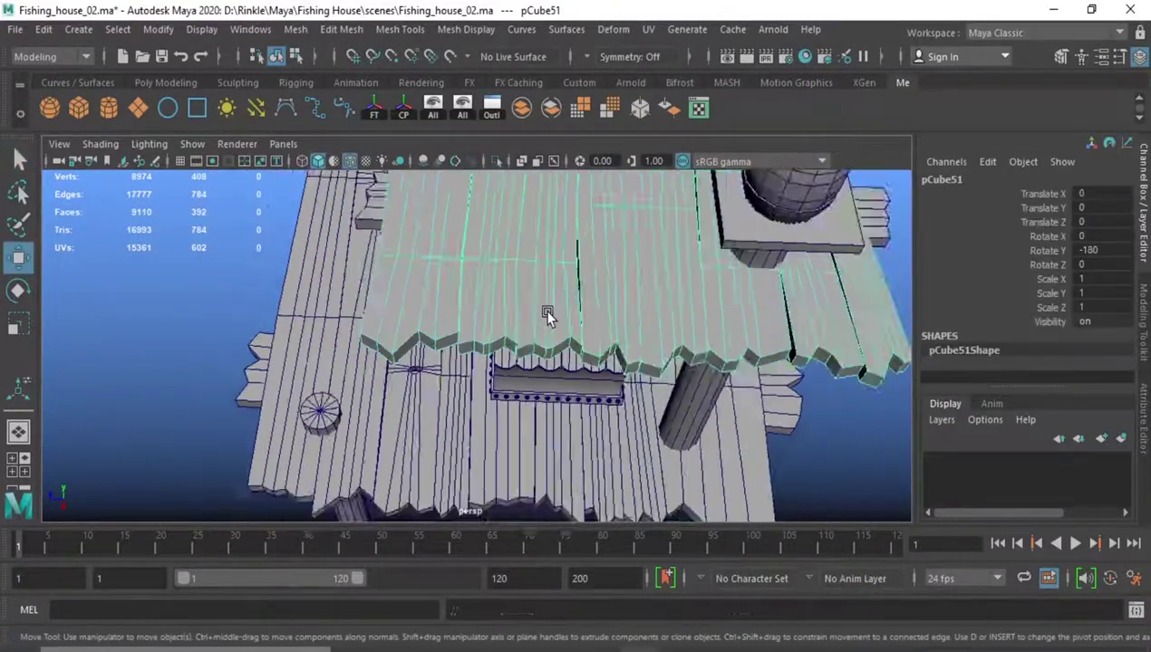
mouse_move(725, 358)
alt+mouse_down()
mouse_move(502, 345)
mouse_move(481, 376)
mouse_move(518, 369)
alt+mouse_up()
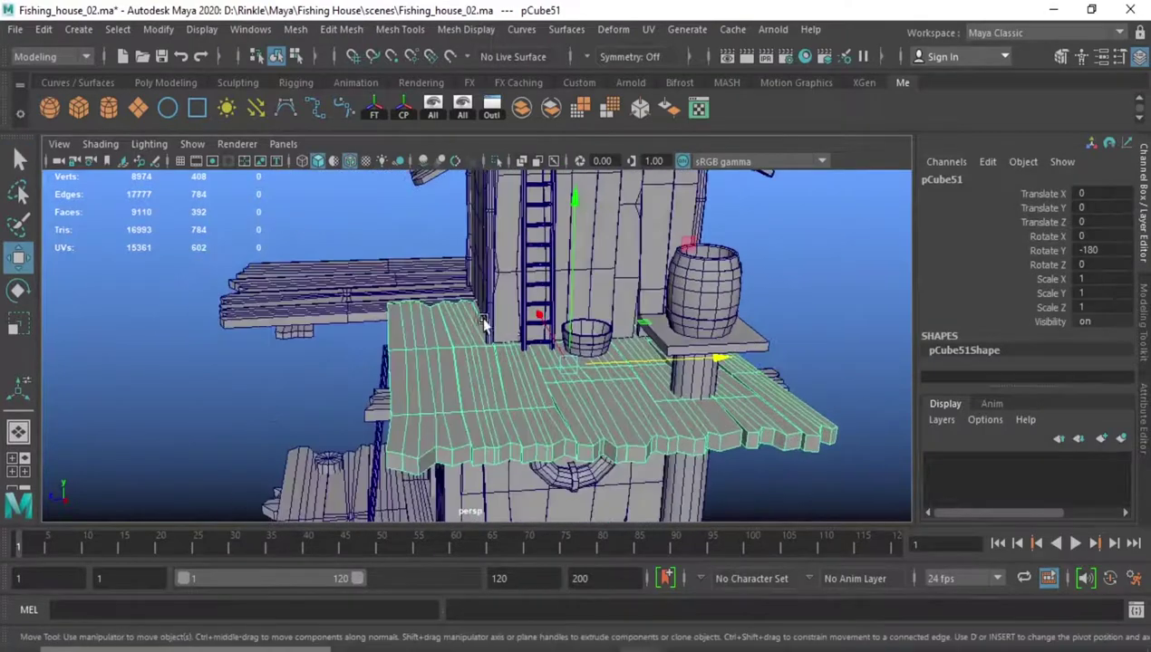
- Move the bucket polySurface58 down to the lower deck and out of the wall
click(585, 329)
scroll(634, 389, up, 5)
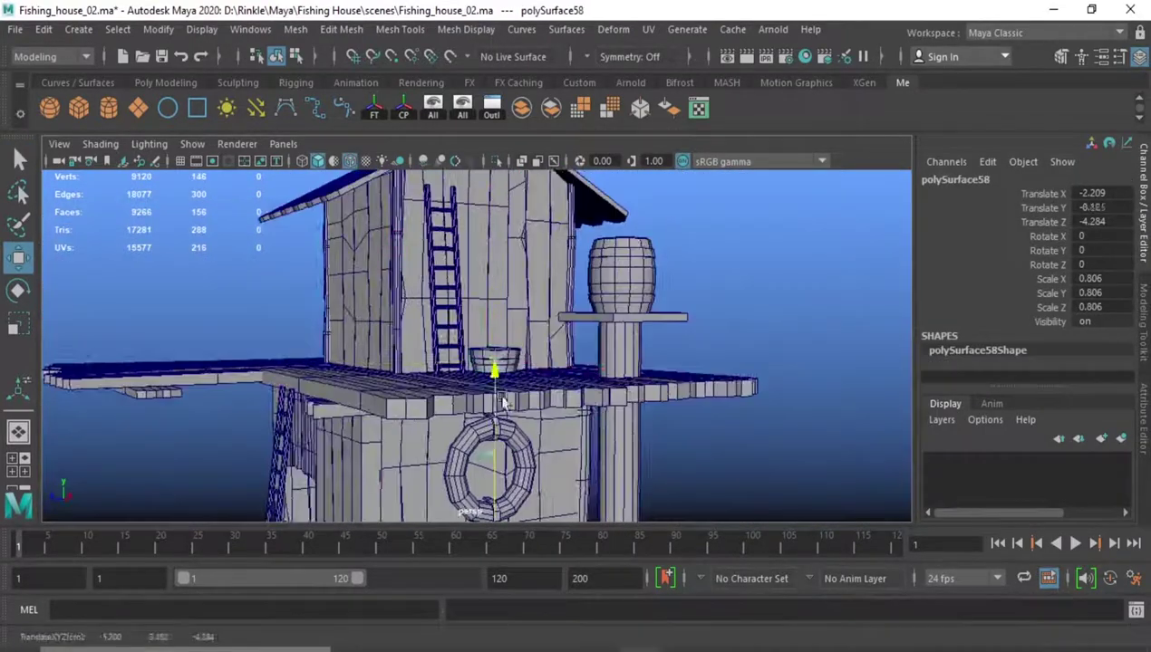
alt+drag(430, 371, 406, 435)
mouse_move(406, 435)
middle_down()
mouse_move(406, 469)
mouse_move(409, 459)
middle_up()
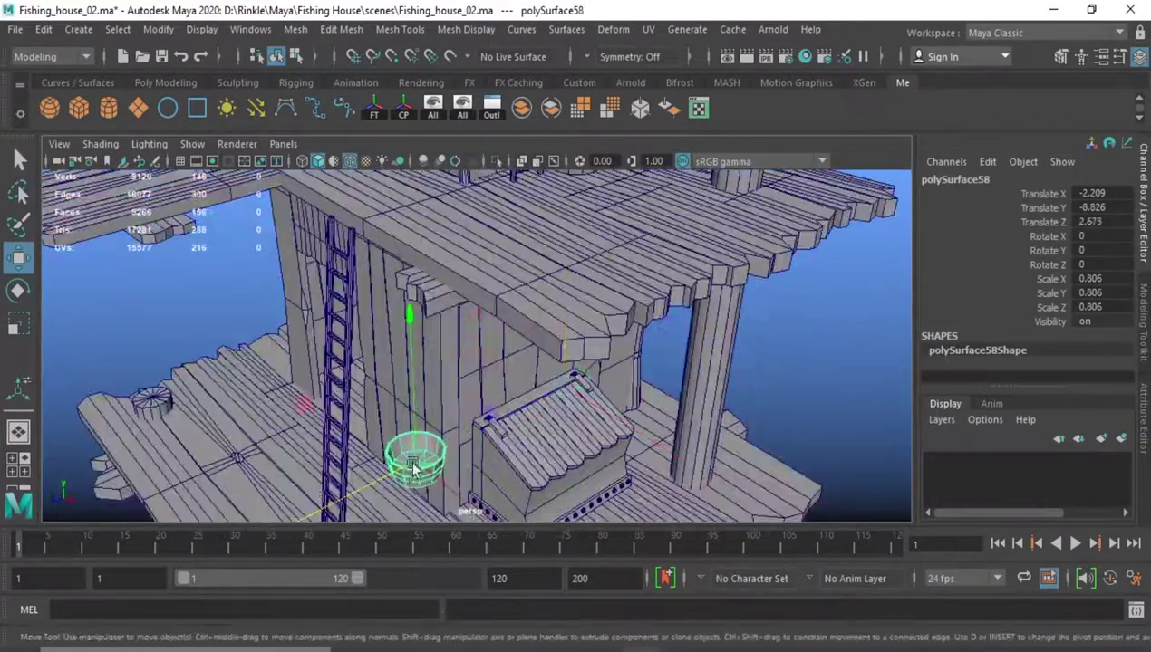
alt+drag(409, 459, 420, 417)
alt+right_drag(420, 417, 499, 377)
- Scale the bucket to uniform 0.533 with Y 1.661 and set it on the deck
key(r)
middle_drag(467, 409, 419, 390)
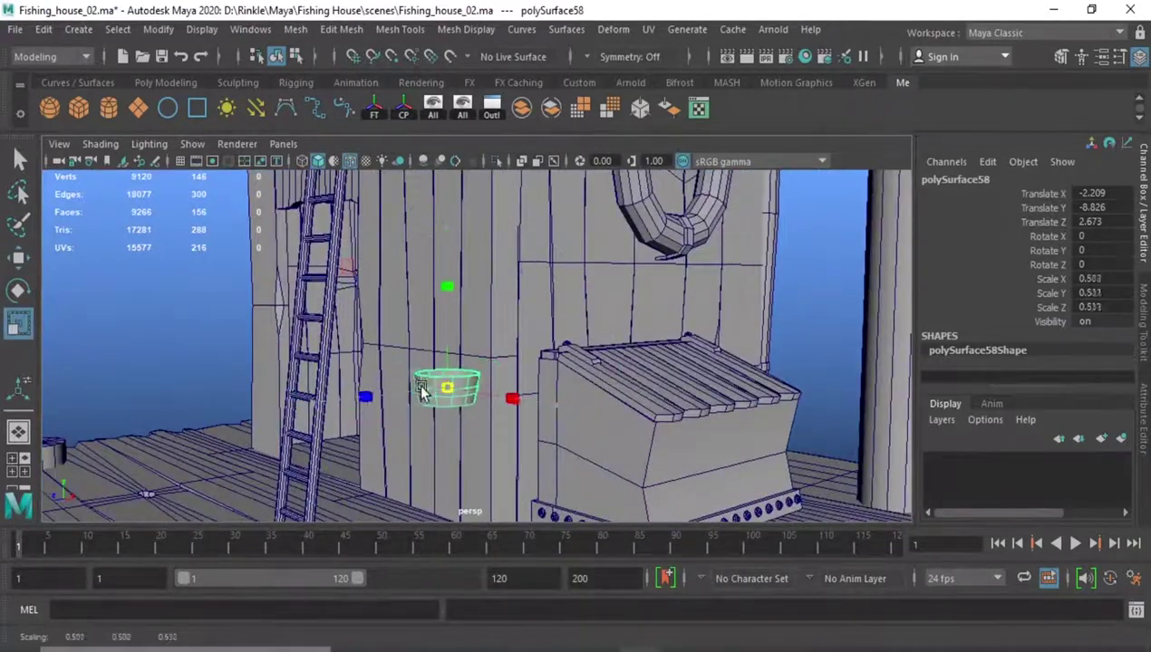
mouse_move(450, 224)
mouse_down()
mouse_move(451, 177)
mouse_move(489, 363)
mouse_up()
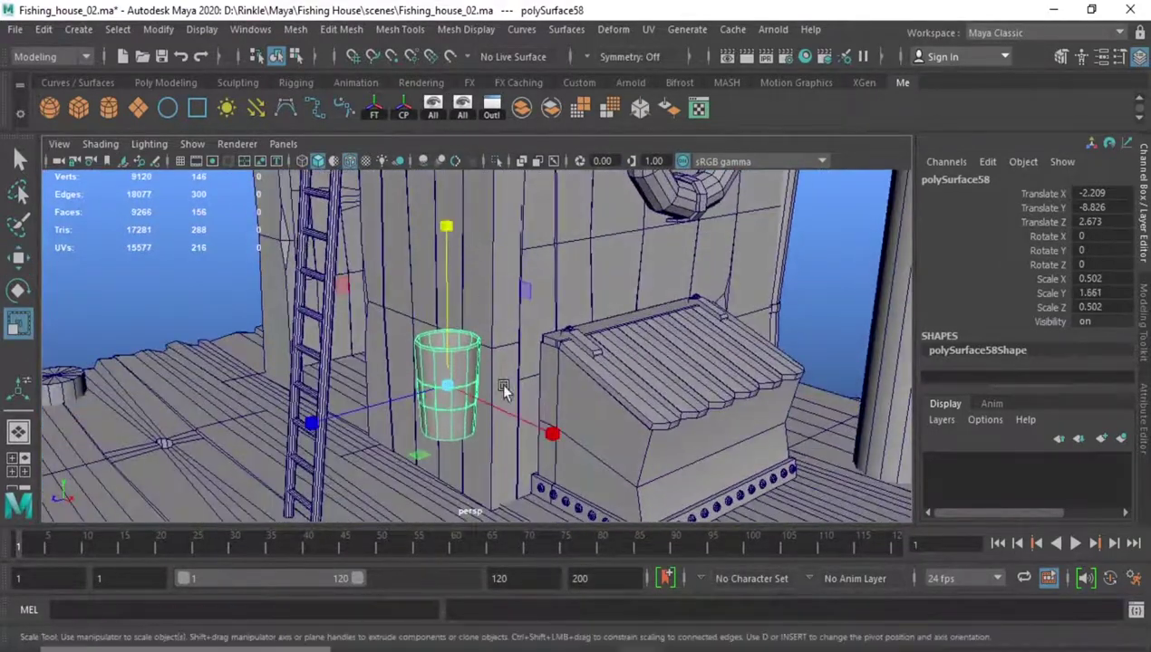
alt+drag(433, 439, 425, 426)
key(w)
mouse_move(452, 219)
mouse_down()
mouse_move(444, 320)
mouse_move(483, 376)
mouse_move(447, 359)
mouse_up()
right_drag(446, 359, 309, 402)
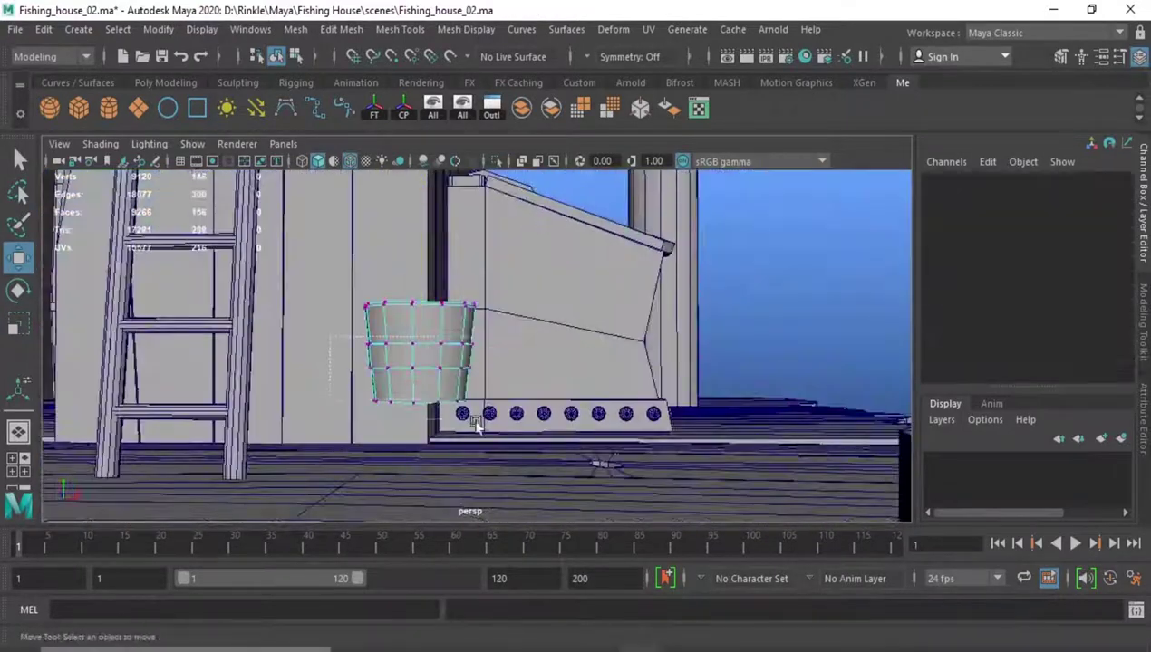
- Raise the bucket's bottom vertex rows and flare its top ring to 1.075
drag(476, 426, 472, 424)
drag(424, 272, 424, 225)
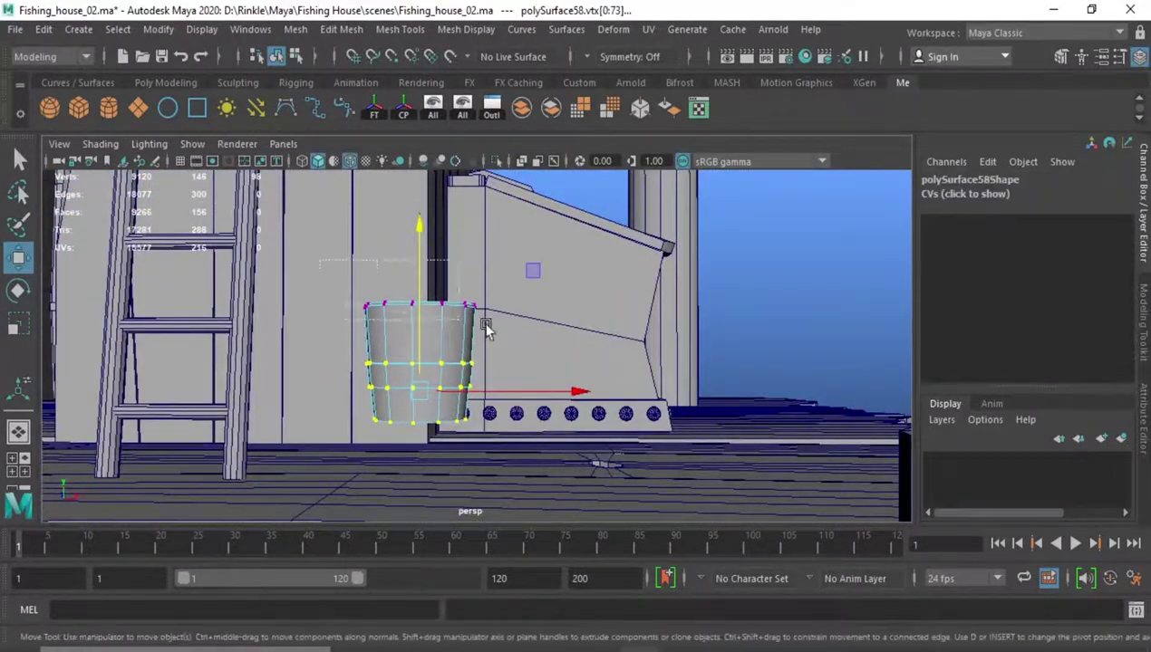
drag(353, 281, 489, 317)
alt+drag(485, 384, 453, 362)
key(r)
mouse_move(420, 302)
mouse_down()
mouse_move(410, 380)
mouse_move(424, 195)
mouse_move(418, 230)
mouse_move(473, 504)
mouse_move(585, 405)
mouse_move(527, 385)
mouse_move(516, 414)
mouse_move(444, 440)
mouse_up()
key(F8)
key(w)
click(474, 517)
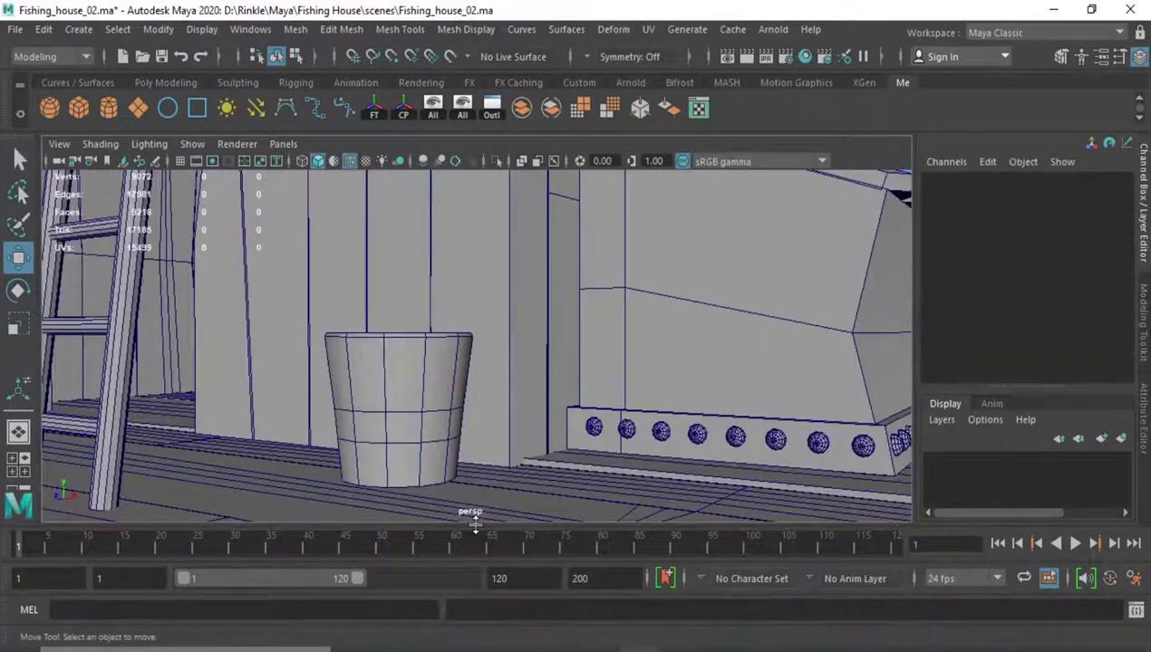
- Delete the bucket's old horizontal edge loops and widen its top opening
double_click(416, 446)
key(Delete)
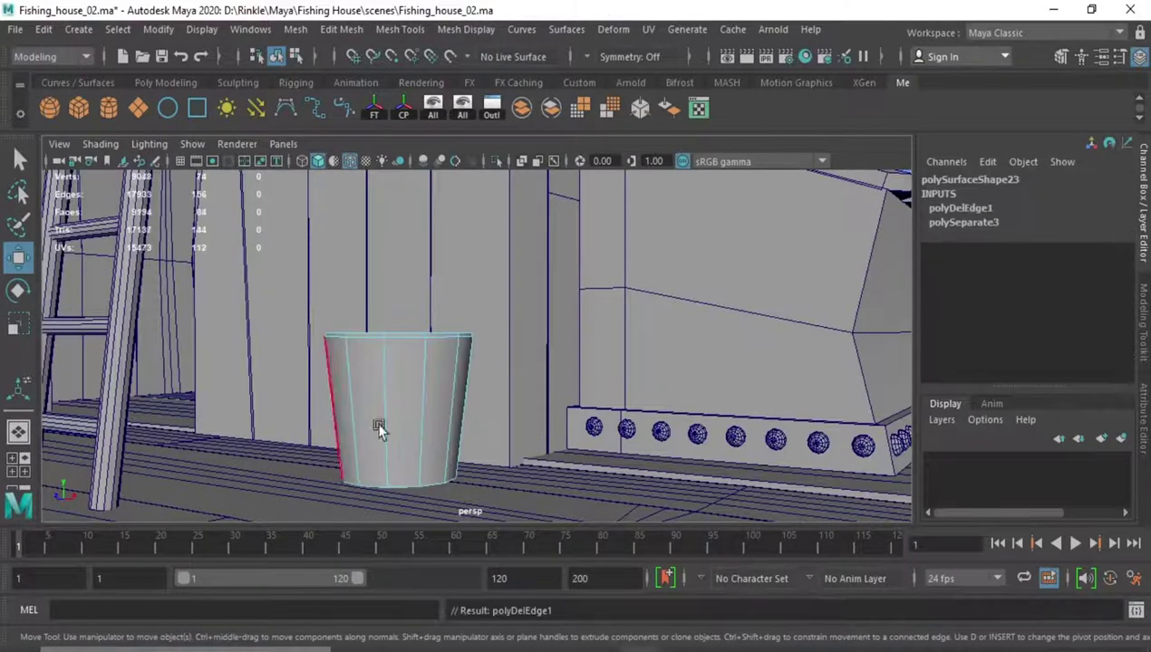
alt+drag(381, 428, 385, 426)
double_click(435, 318)
key(e)
key(r)
mouse_move(431, 320)
mouse_down()
mouse_move(471, 320)
mouse_move(426, 440)
mouse_move(435, 426)
mouse_up()
key(w)
scroll(435, 426, down, 3)
mouse_move(475, 390)
alt+mouse_down()
mouse_move(465, 428)
mouse_move(462, 375)
mouse_move(373, 344)
alt+mouse_up()
- Insert four horizontal edge loops around the bucket with the Insert Edge Loop Tool
key(r)
click(455, 375)
scroll(399, 335, up, 2)
shift+right_drag(417, 313, 415, 431)
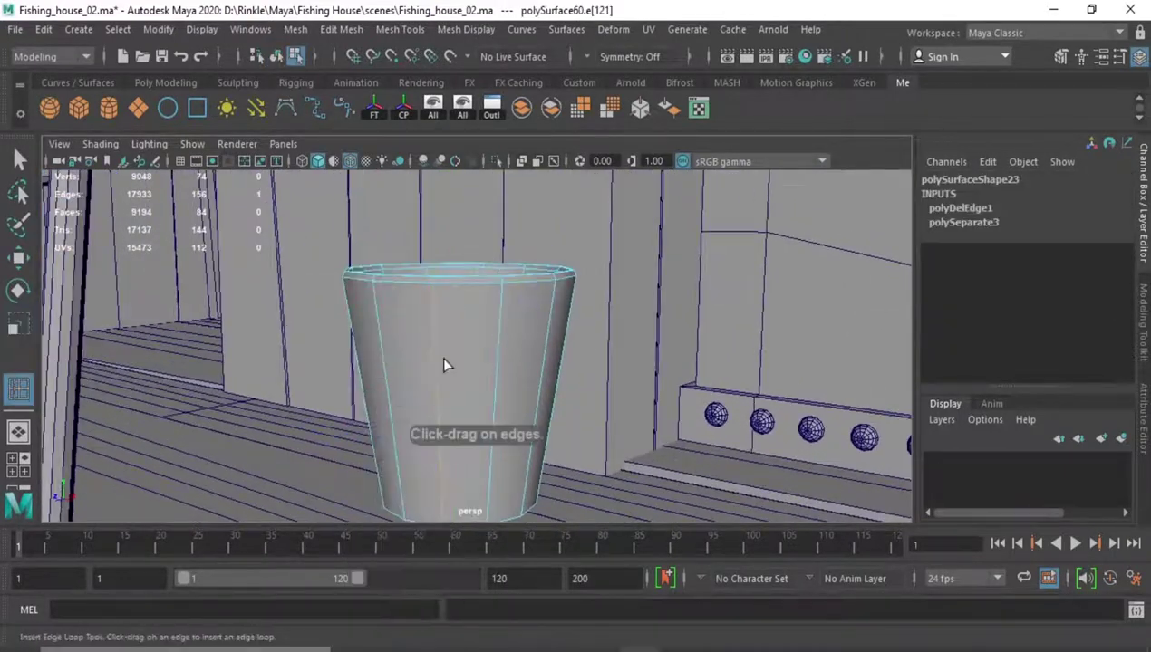
key(ctrl+z)
shift+right_click(433, 337)
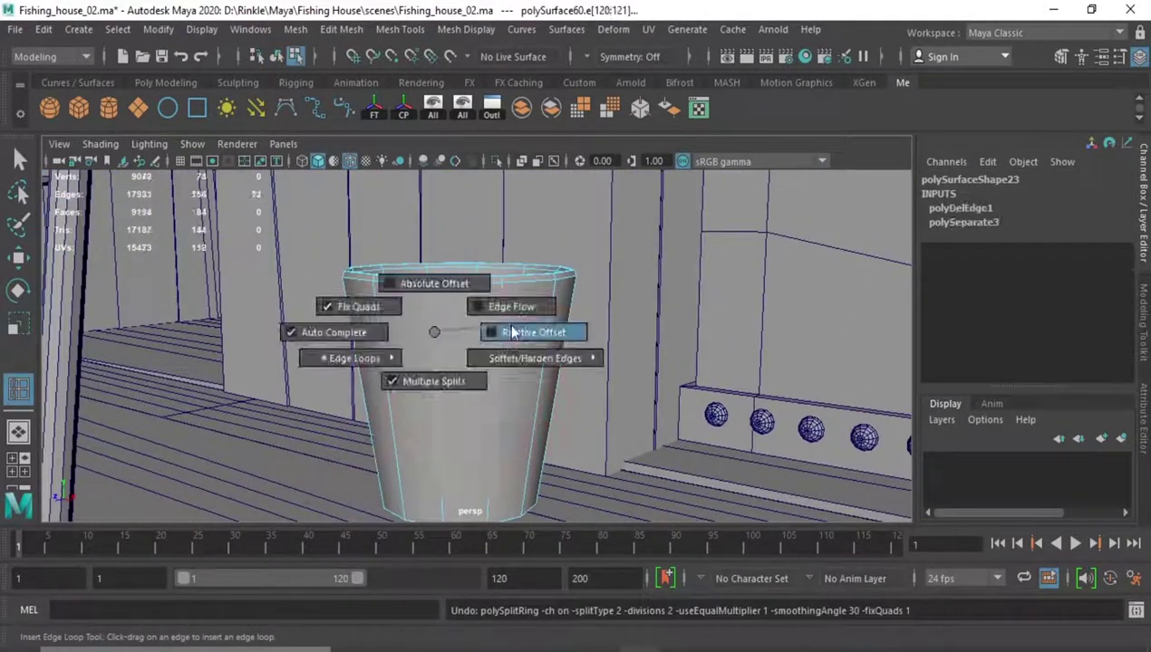
click(433, 337)
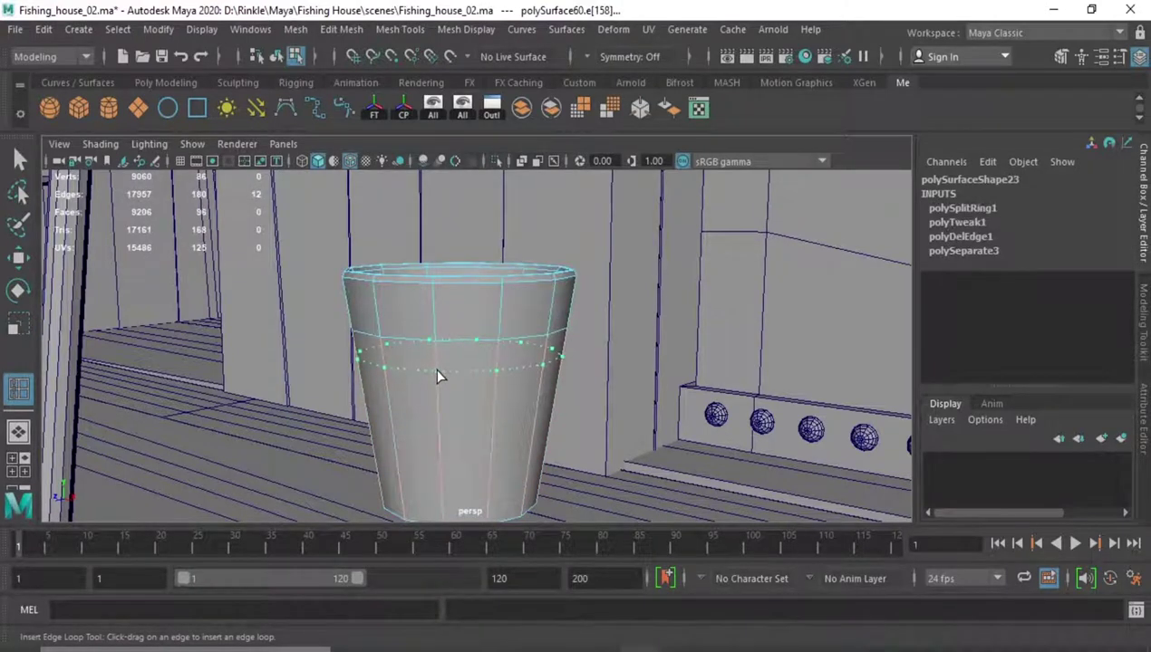
click(433, 367)
alt+drag(433, 367, 463, 373)
click(453, 371)
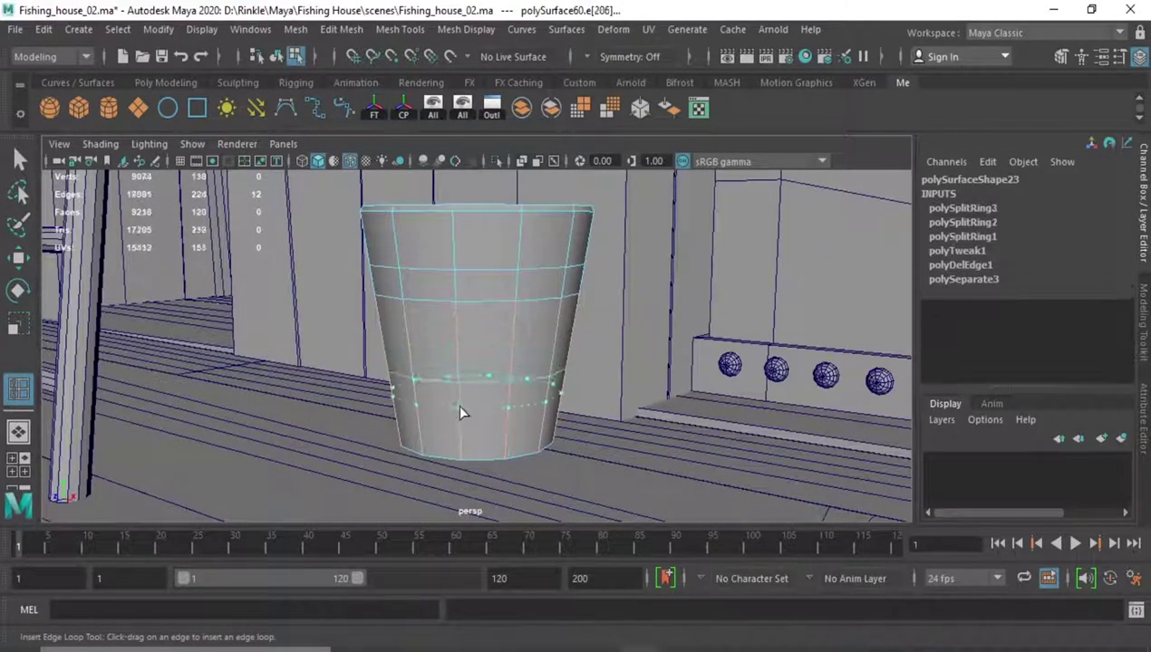
click(457, 408)
key(w)
alt+drag(465, 429, 403, 321)
- Slide the new loops into place, then select the band face rings and extrude them
shift+right_click(395, 317)
click(375, 456)
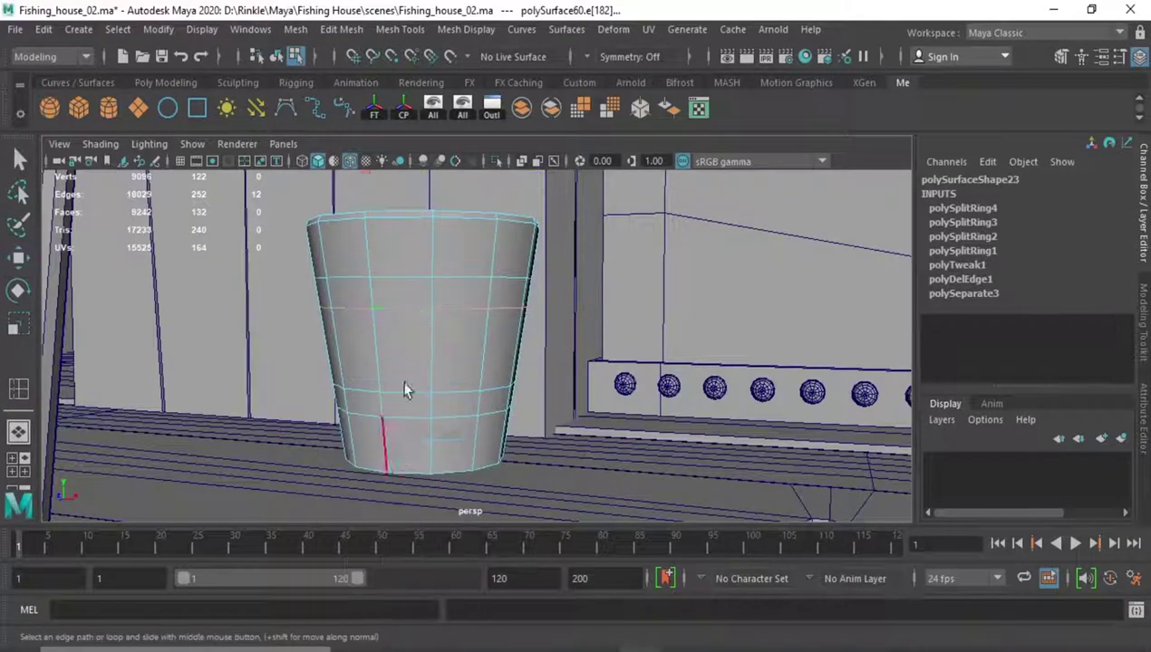
key(F11)
click(402, 297)
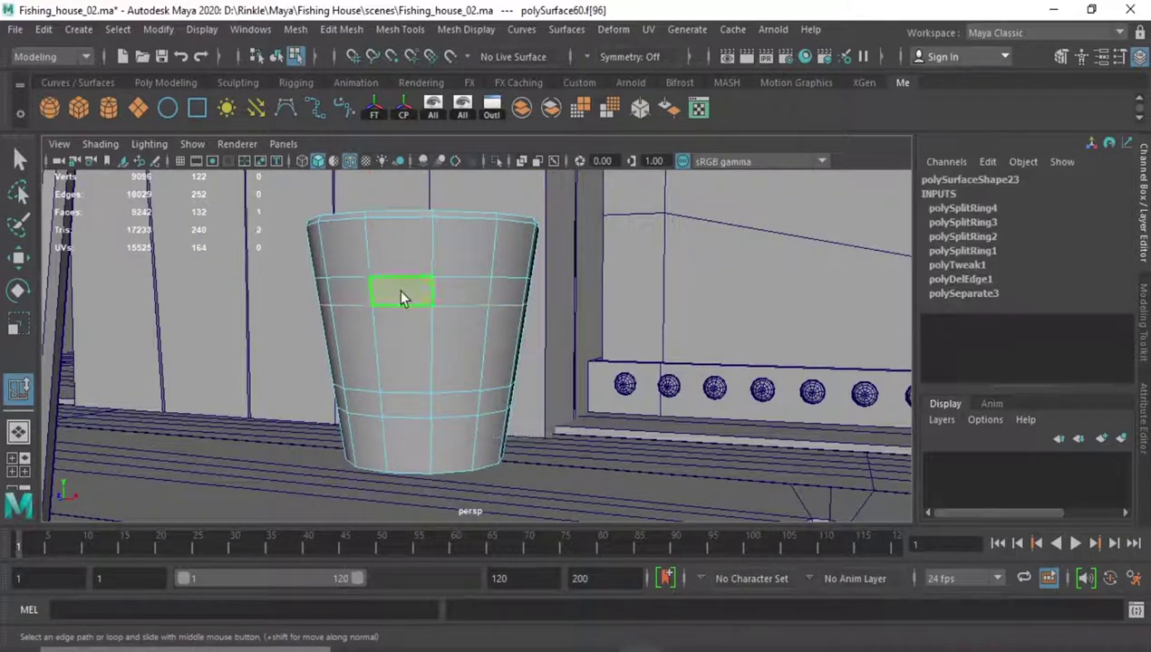
key(ctrl+e)
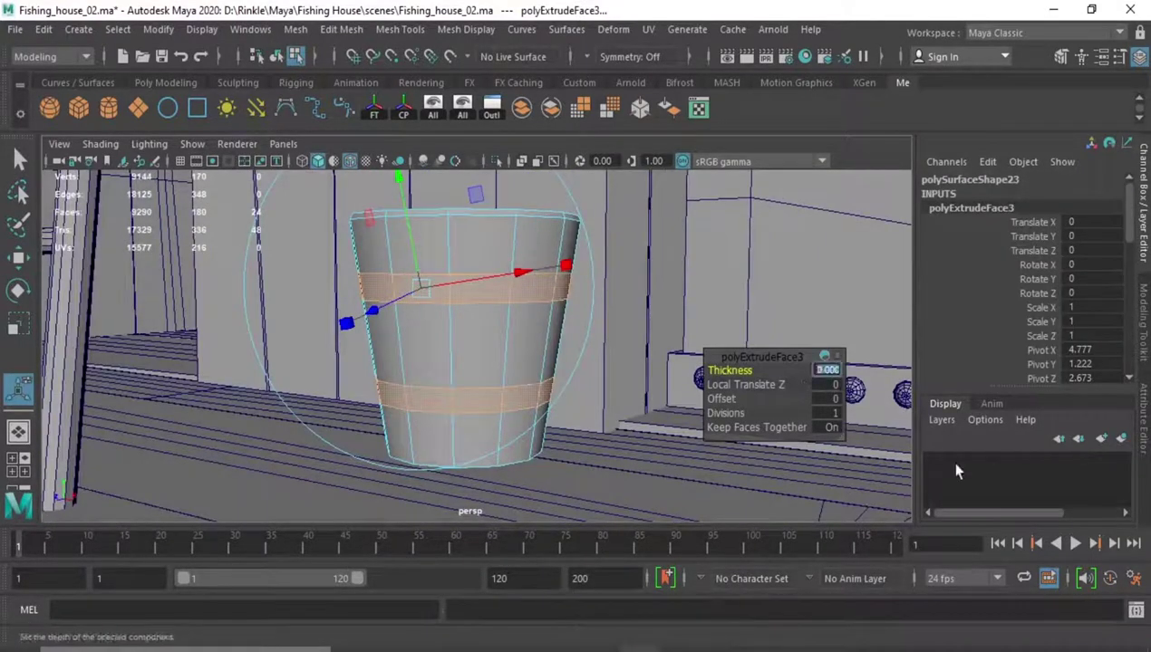
- Extract the two band face rings, extrude them into thin hoops, and save the scene
alt+drag(562, 426, 508, 385)
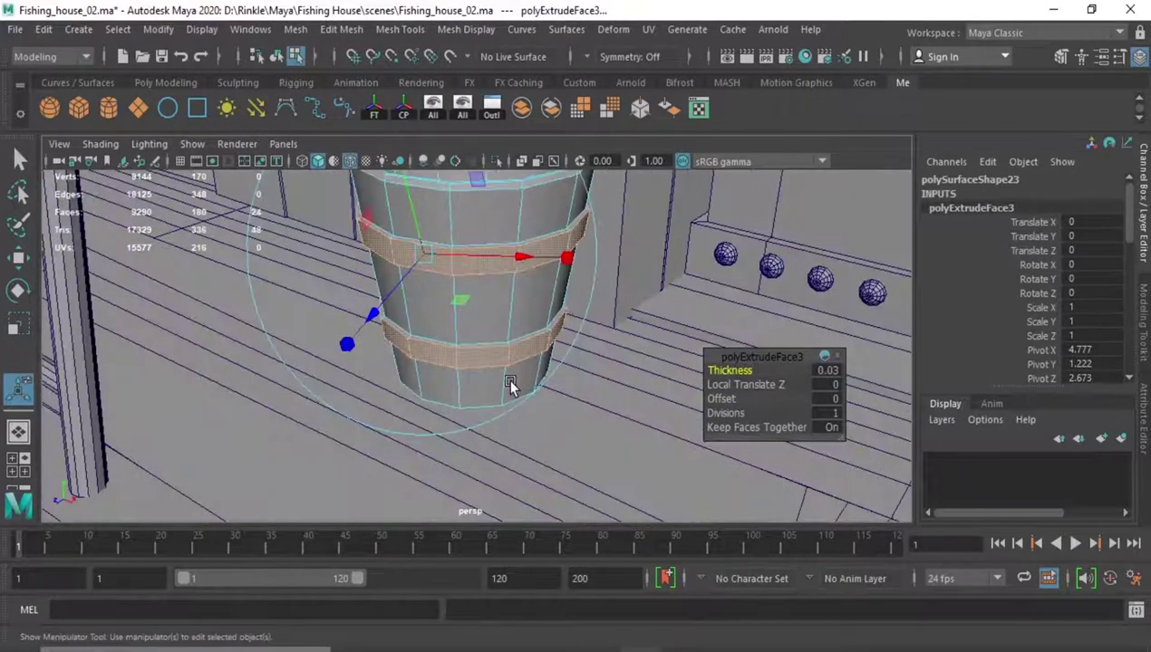
key(ctrl+z)
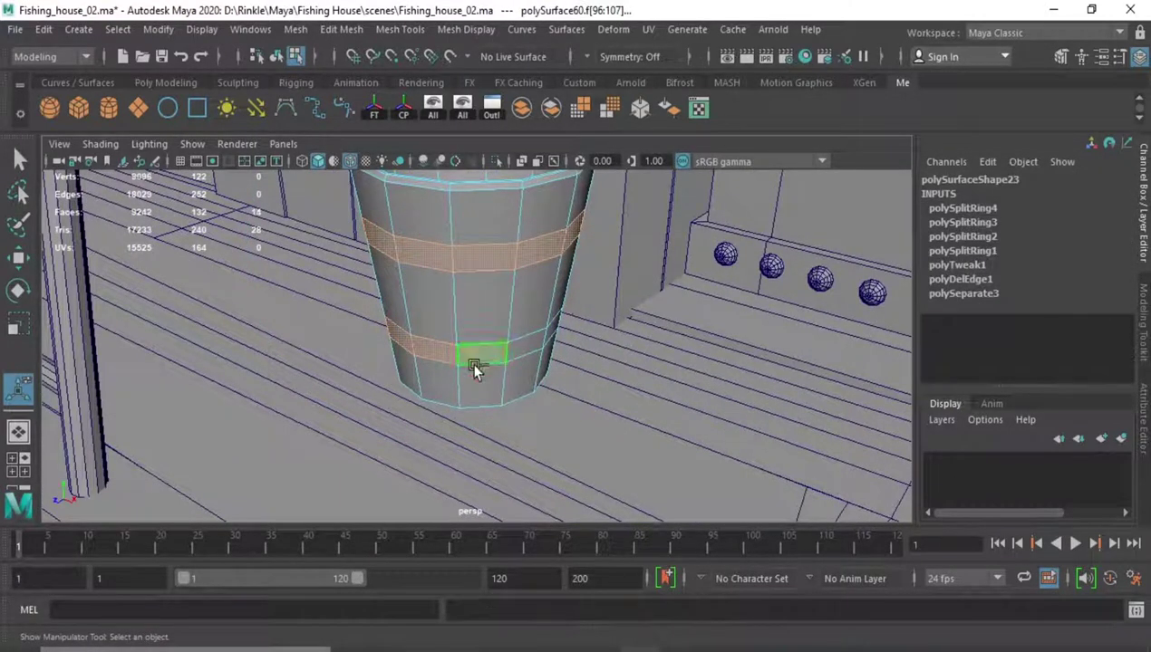
shift+right_drag(512, 356, 489, 565)
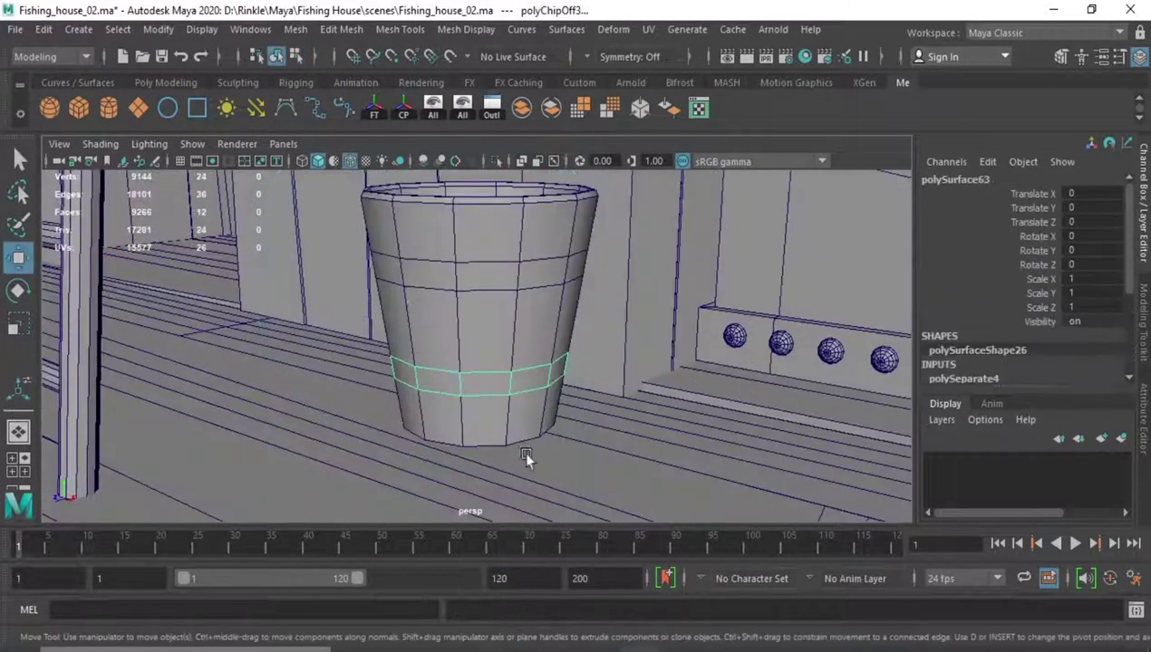
shift+right_drag(545, 369, 542, 358)
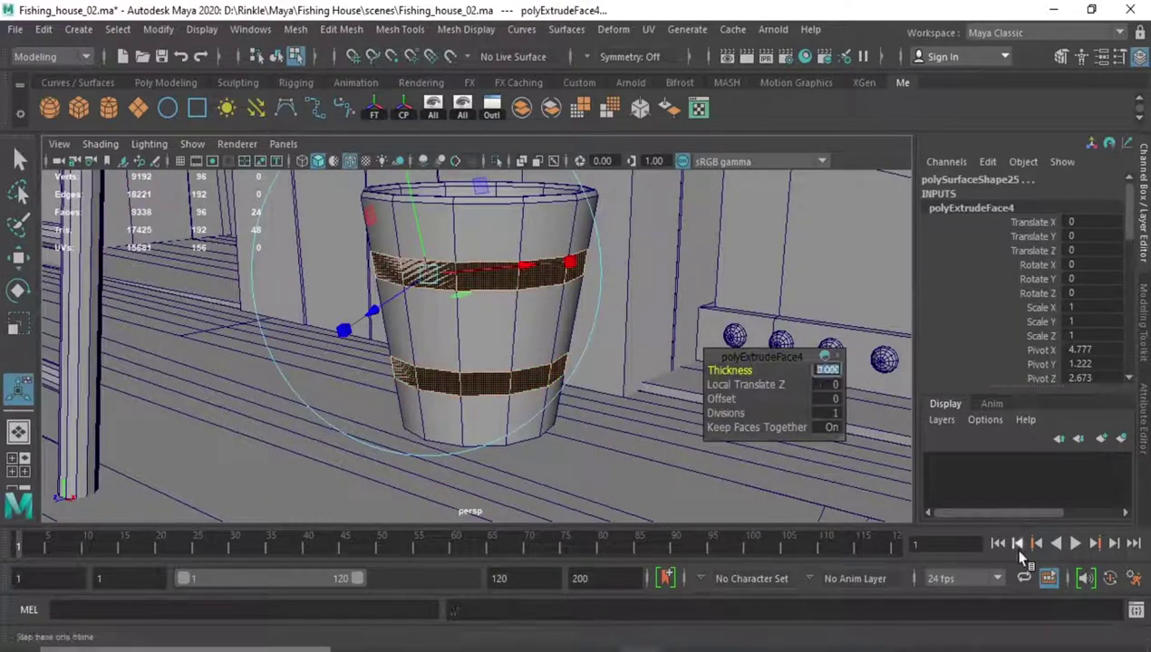
alt+drag(543, 435, 463, 458)
click(496, 308)
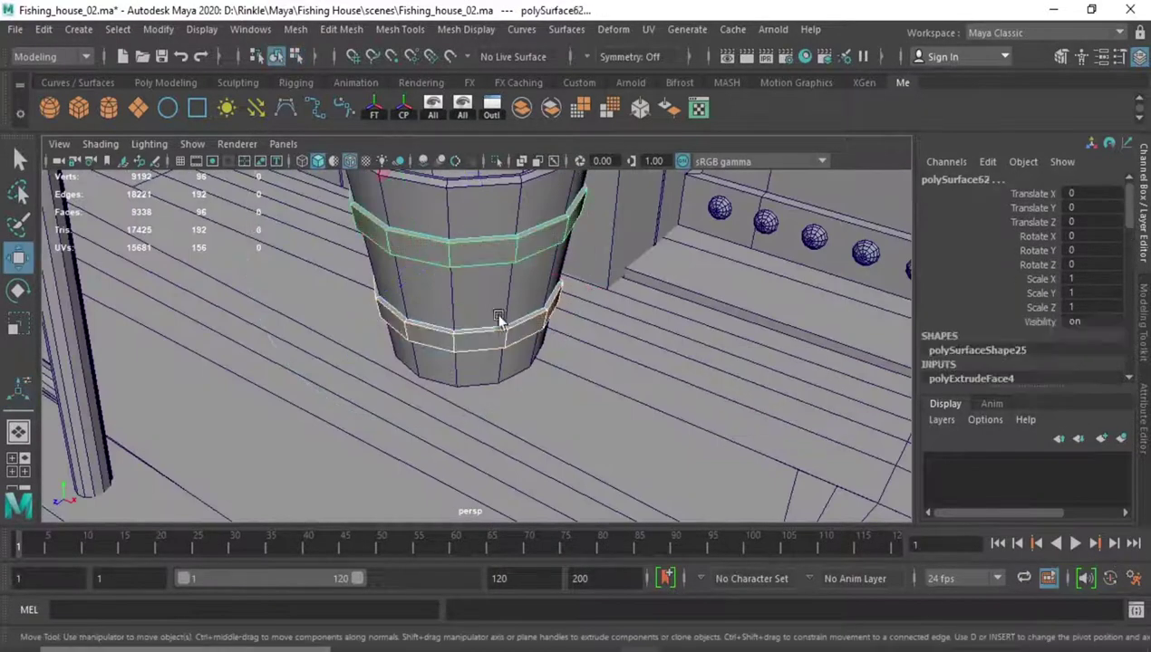
key(ctrl+s)
- Select the bucket together with its two hoops
mouse_move(492, 297)
alt+mouse_down()
mouse_move(482, 288)
mouse_move(505, 315)
alt+mouse_up()
scroll(505, 315, up, 3)
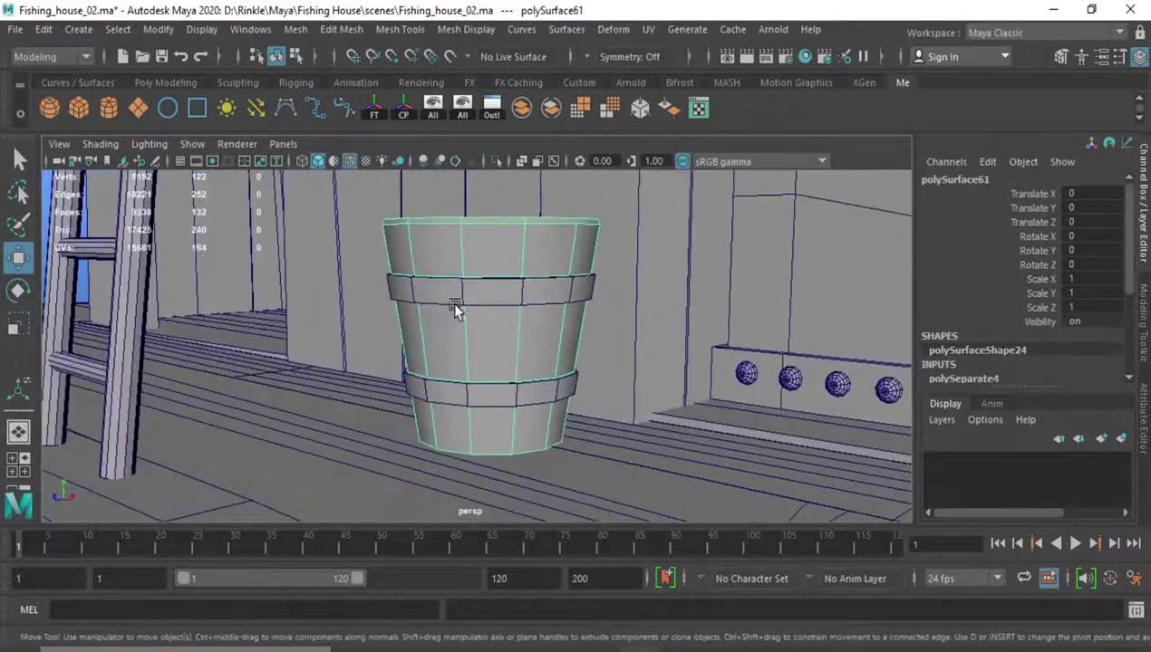
key(w)
scroll(426, 313, down, 5)
mouse_move(404, 276)
alt+mouse_down()
mouse_move(468, 349)
mouse_move(380, 336)
alt+mouse_up()
scroll(468, 349, up, 2)
scroll(367, 341, down, 3)
scroll(511, 472, up, 4)
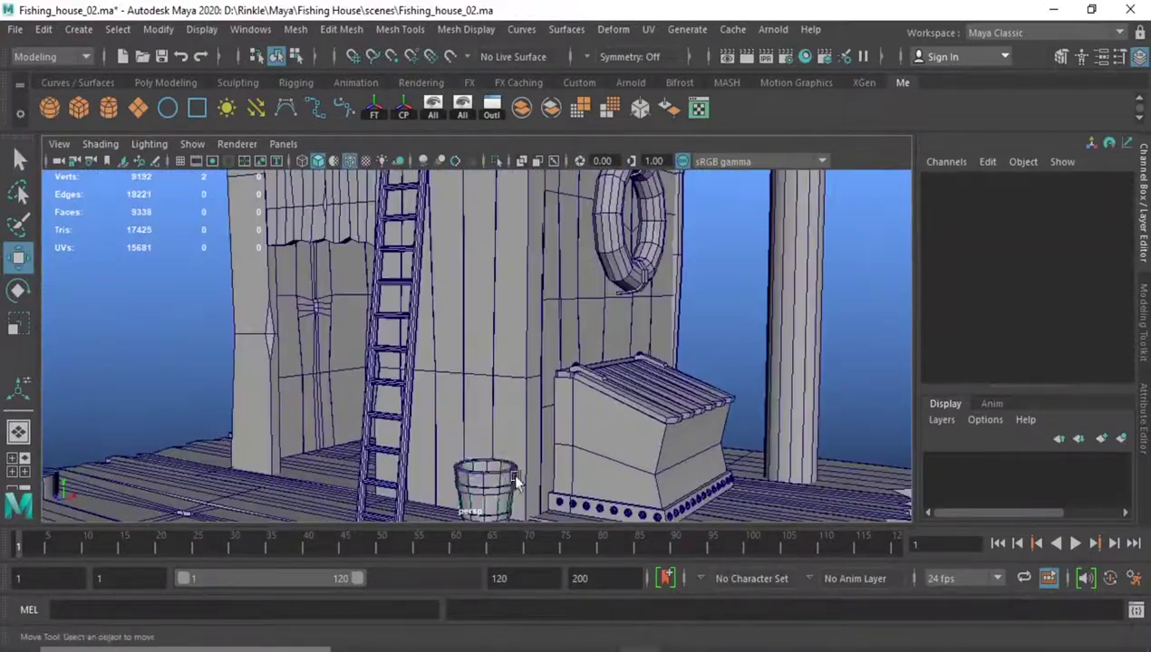
click(511, 472)
mouse_move(511, 472)
alt+mouse_down()
mouse_move(501, 302)
mouse_move(512, 349)
mouse_move(462, 367)
mouse_move(493, 337)
mouse_move(547, 343)
mouse_move(493, 227)
mouse_move(499, 238)
mouse_move(379, 413)
mouse_move(338, 435)
alt+mouse_up()
shift+click(513, 349)
- Combine the bucket and hoops into one object, enlarge it to 1.319, and save
click(521, 108)
key(e)
key(r)
key(w)
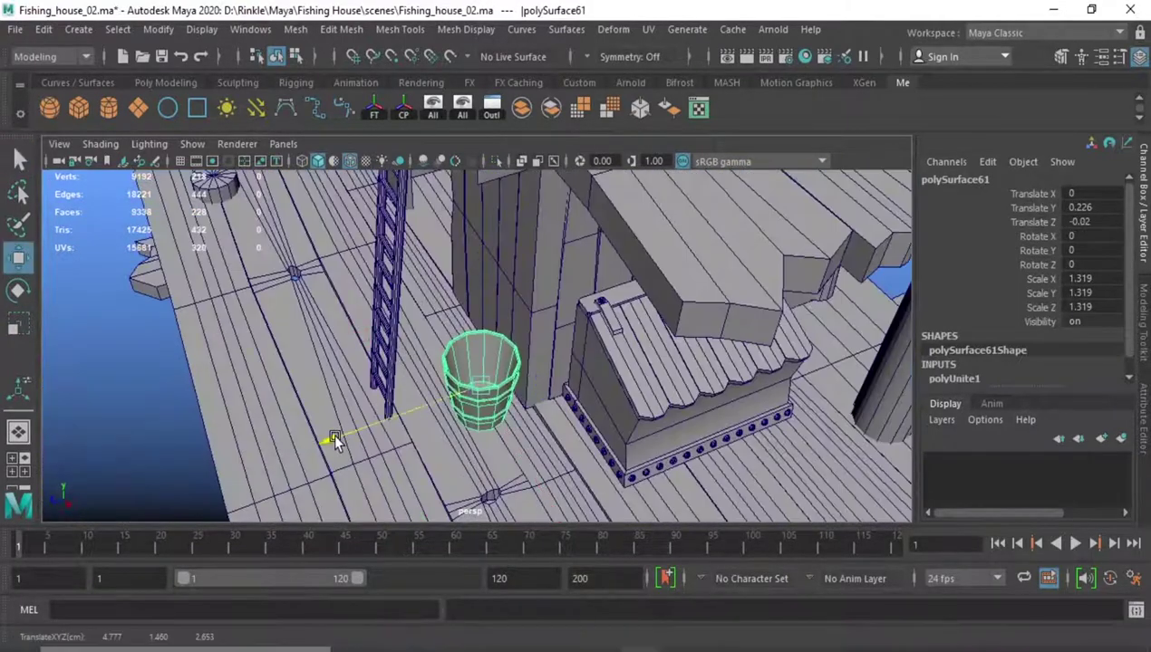
scroll(431, 411, down, 3)
scroll(431, 412, down, 3)
mouse_move(571, 491)
mouse_down()
mouse_move(556, 392)
mouse_move(575, 381)
mouse_move(588, 437)
mouse_move(616, 403)
mouse_up()
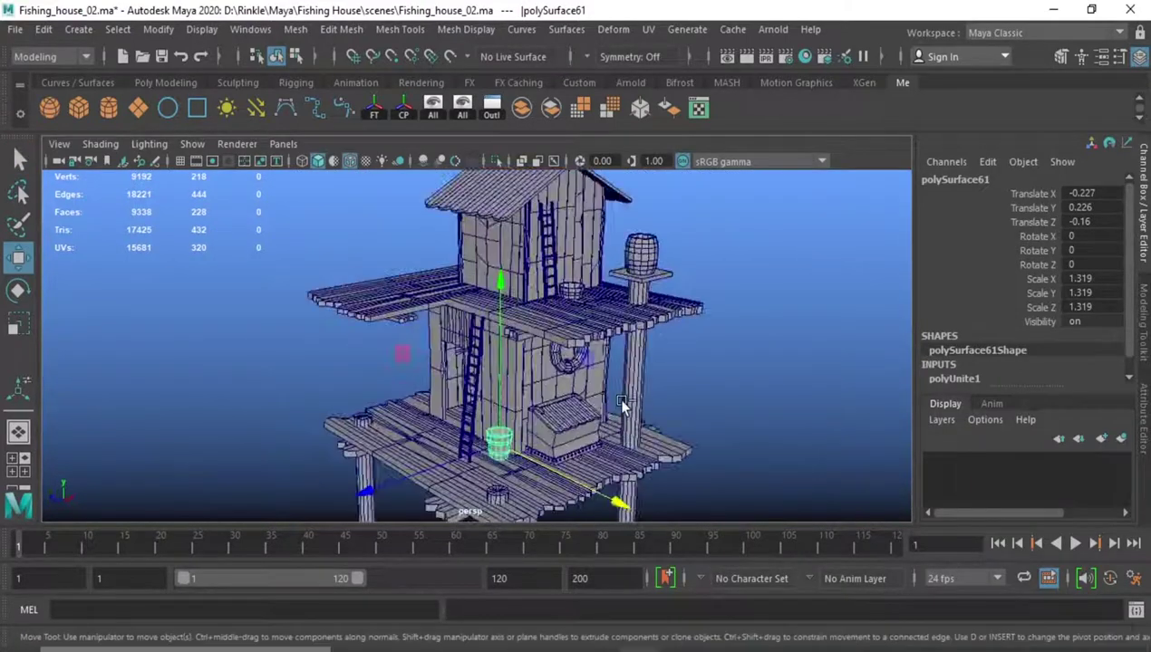
key(ctrl+s)
- Lean ladder pCylinder27 against the barrel stand, tilted Z -12.903 at X 2.133, Y -0.87, Z -5.777
alt+drag(631, 296, 560, 315)
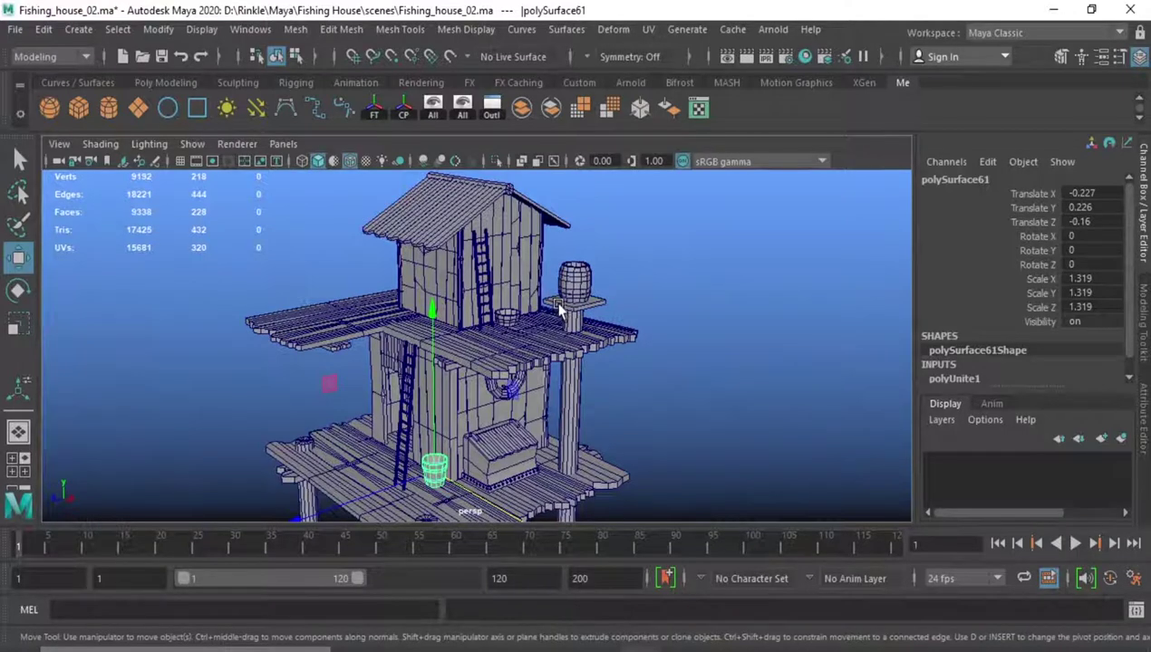
click(473, 286)
scroll(473, 286, up, 5)
mouse_move(473, 287)
alt+mouse_down()
mouse_move(344, 399)
mouse_move(418, 354)
alt+mouse_up()
key(e)
mouse_move(647, 251)
mouse_down()
mouse_move(665, 315)
mouse_move(646, 293)
mouse_move(547, 333)
mouse_move(673, 385)
mouse_move(748, 386)
mouse_move(572, 314)
mouse_move(718, 236)
mouse_move(735, 249)
mouse_up()
key(w)
key(e)
key(w)
mouse_move(753, 406)
mouse_down()
mouse_move(803, 418)
mouse_move(556, 359)
mouse_move(761, 417)
mouse_up()
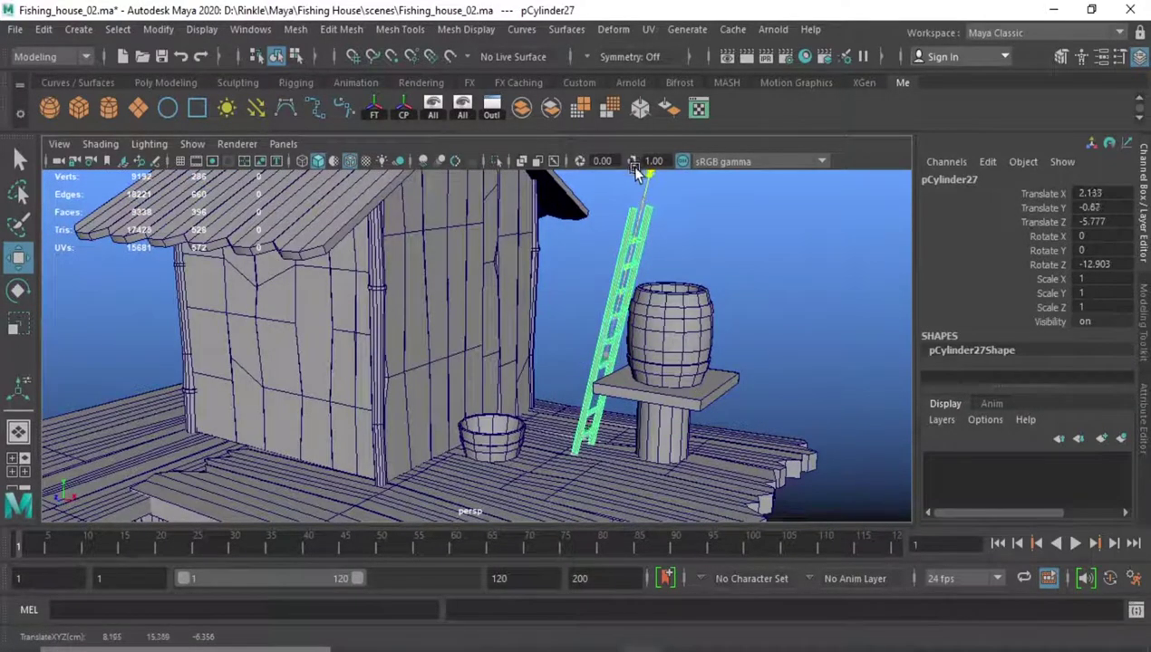
- Shorten the ladder by deleting extra rungs and pulling in the rail's top end
drag(629, 166, 632, 174)
mouse_move(633, 329)
alt+mouse_down()
mouse_move(619, 335)
mouse_move(594, 294)
mouse_move(553, 288)
mouse_move(550, 261)
mouse_move(601, 250)
mouse_move(603, 211)
alt+mouse_up()
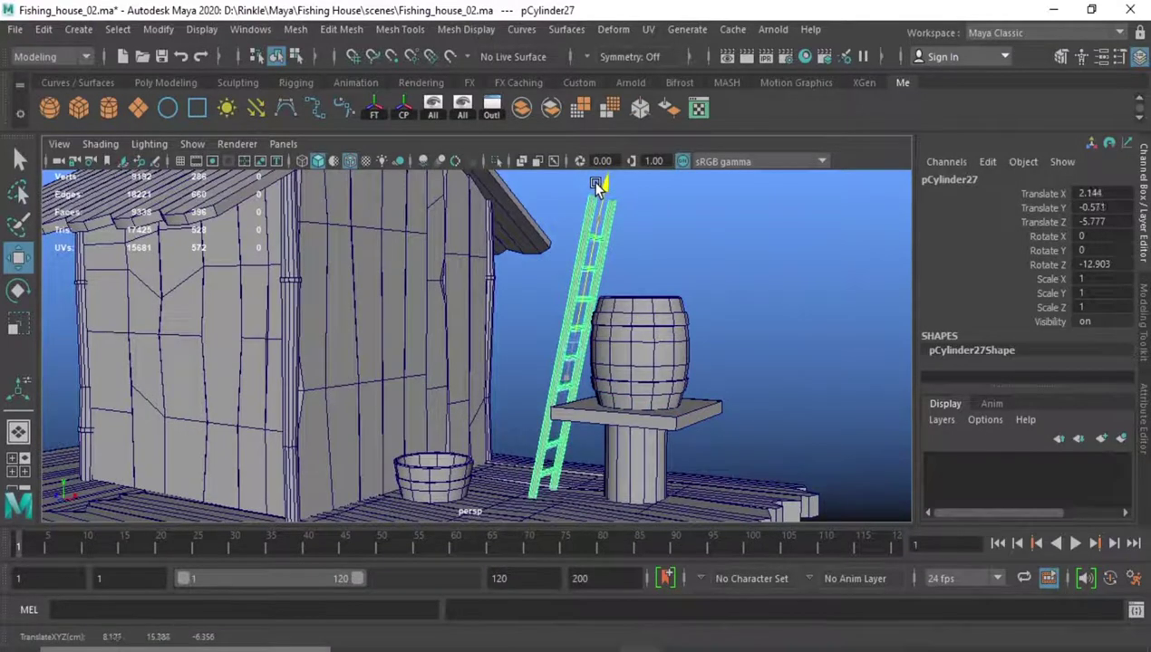
alt+drag(602, 211, 598, 299)
click(598, 272)
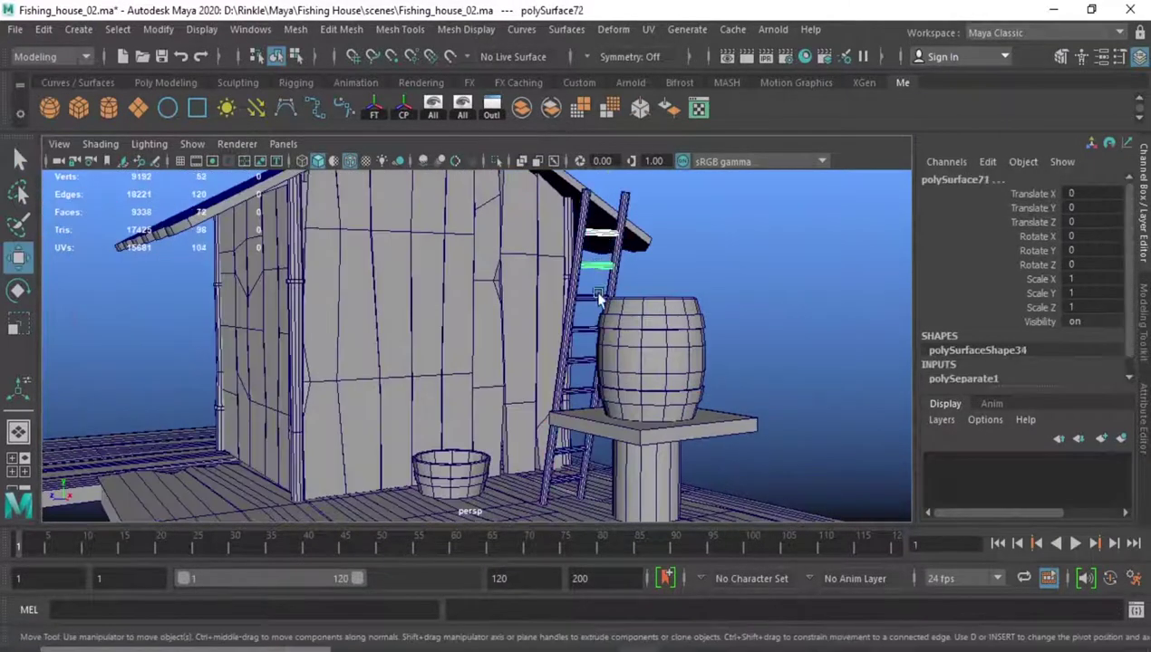
key(Delete)
click(577, 254)
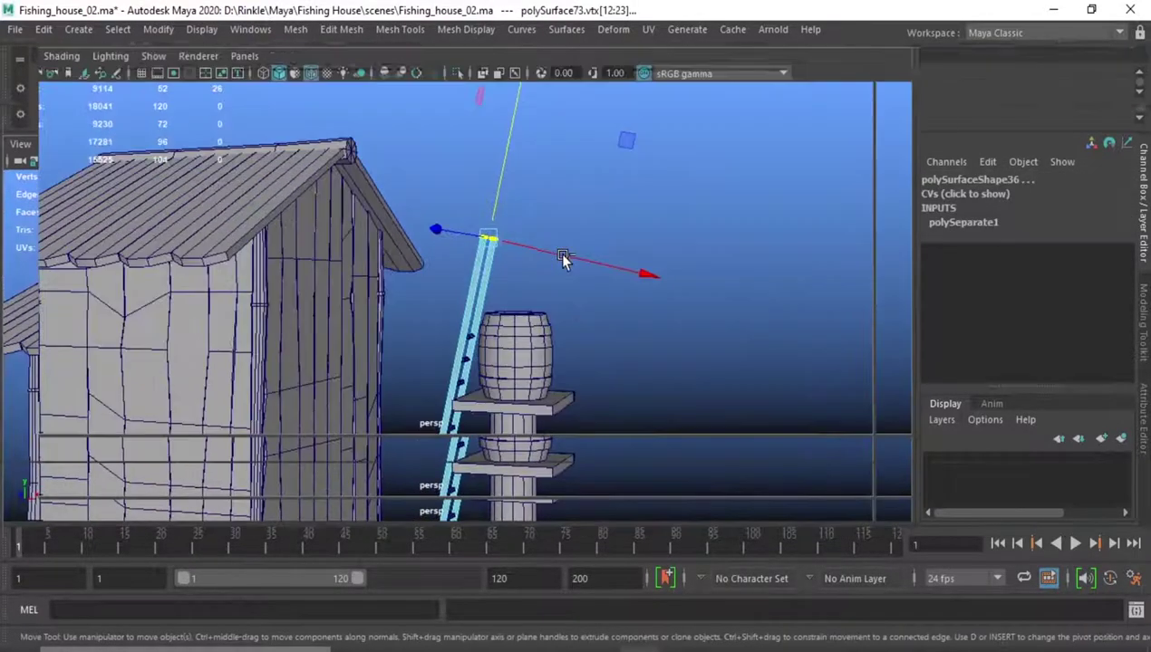
key(ctrl+space)
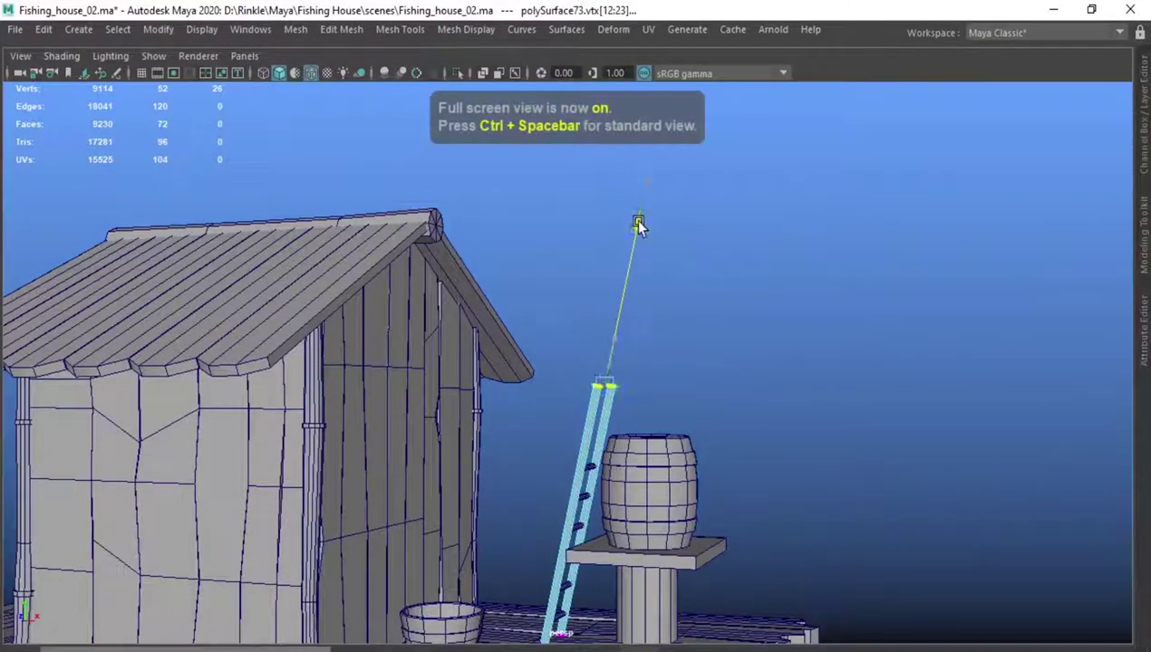
alt+drag(633, 259, 527, 306)
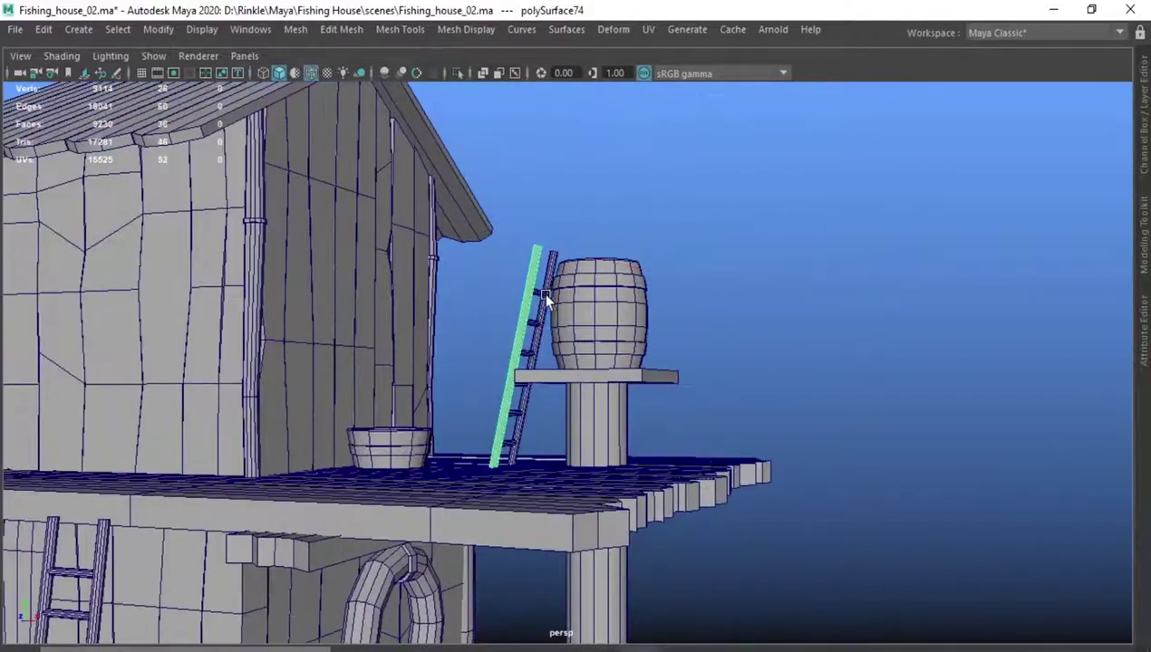
- Combine all ladder parts into one mesh, polySurface68, and save the scene
click(524, 274)
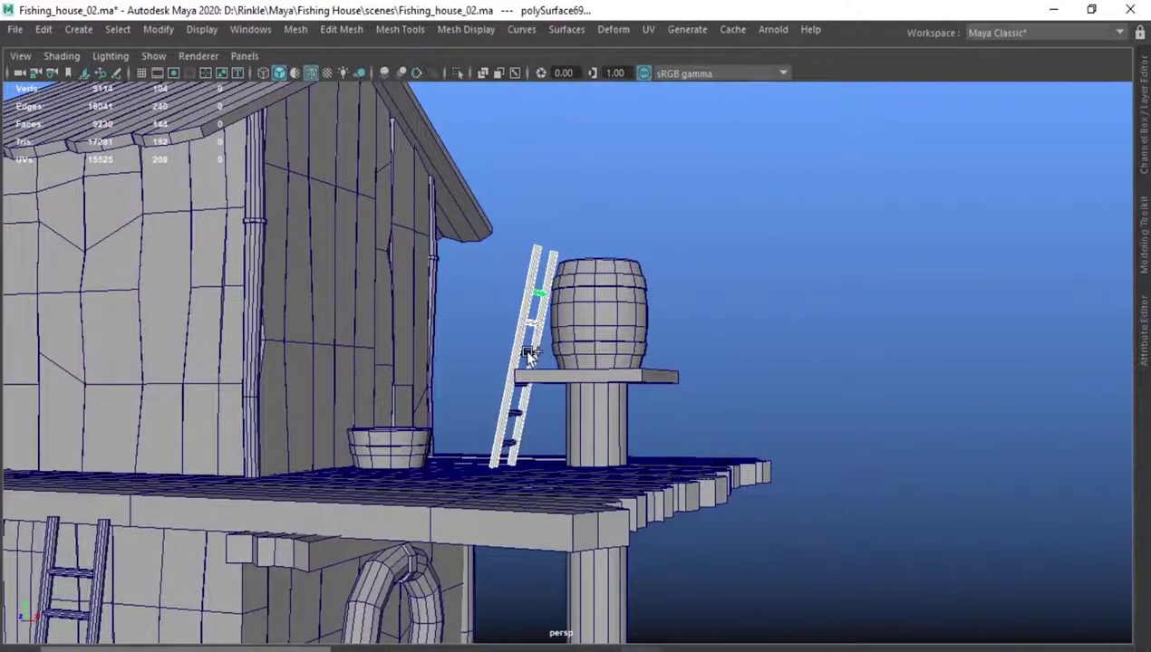
key(alt+shift)
shift+click(517, 372)
alt+drag(516, 373, 483, 377)
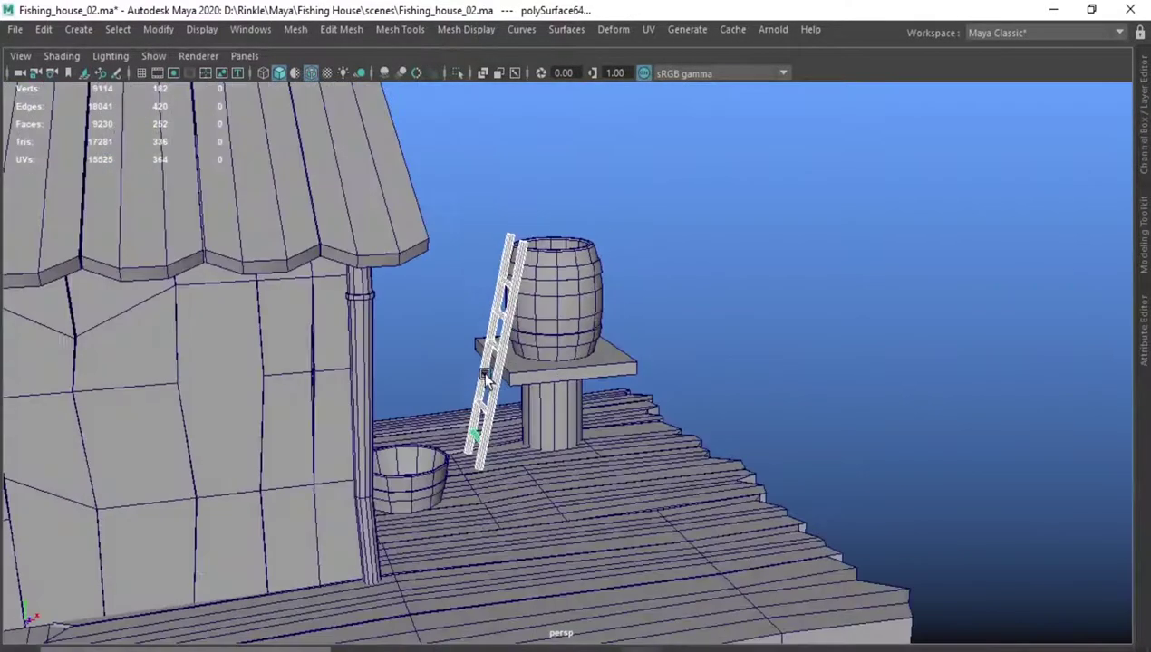
key(alt+shift)
alt+drag(419, 350, 396, 305)
key(ctrl+space)
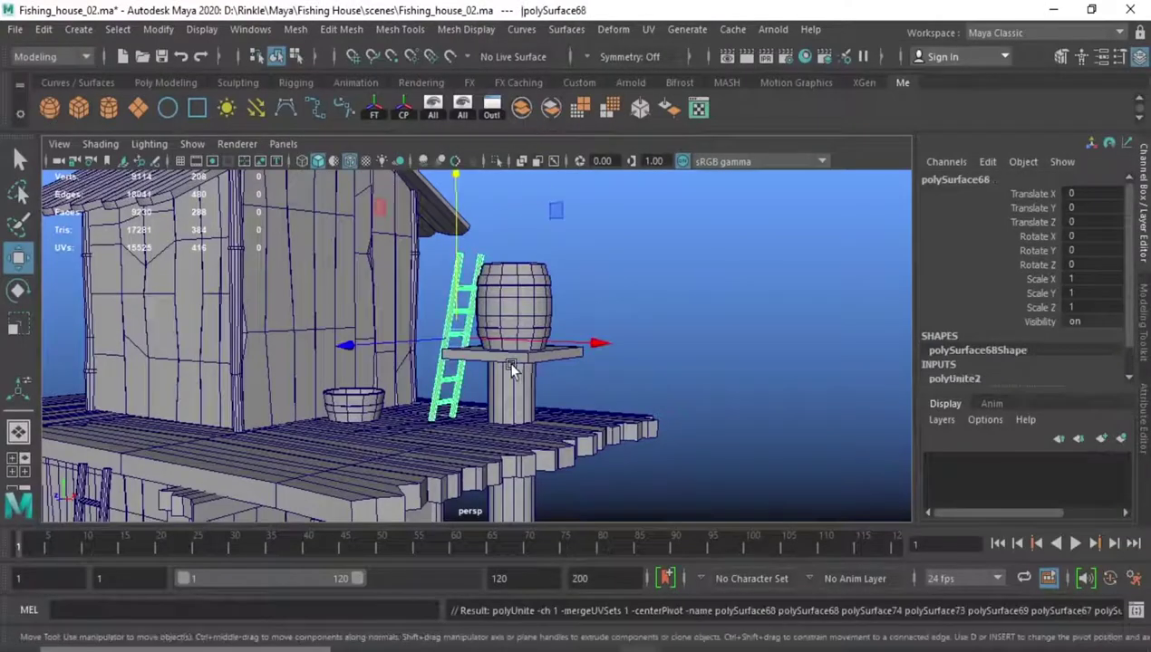
key(ctrl+s)
- Nudge the small bucket left along X to -2.447 and save
mouse_move(426, 345)
alt+mouse_down()
mouse_move(391, 417)
mouse_move(533, 371)
alt+mouse_up()
click(392, 418)
drag(573, 329, 382, 332)
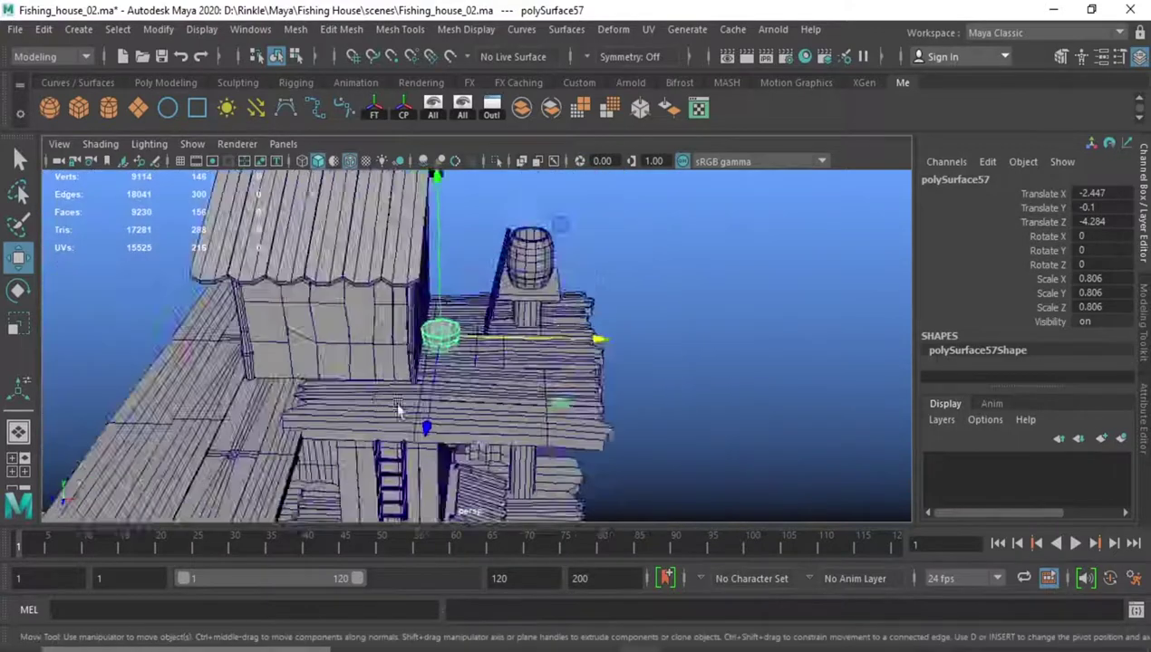
key(ctrl+s)
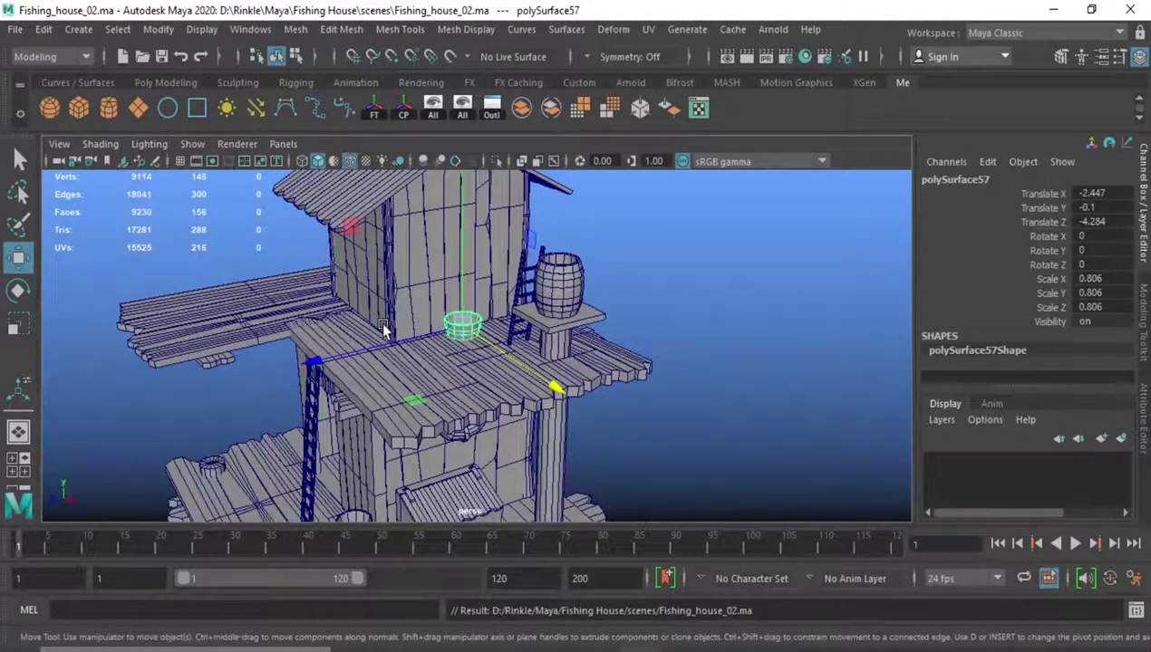
mouse_move(382, 331)
alt+mouse_down()
mouse_move(718, 413)
mouse_move(580, 404)
mouse_move(562, 326)
mouse_move(533, 433)
mouse_move(478, 416)
alt+mouse_up()
key(ctrl+s)
- Duplicate the tabletop into plank pCube77, scaled to 2.759 × 0.186 × 1.075 at Z -5.975
click(533, 433)
key(ctrl+d)
key(r)
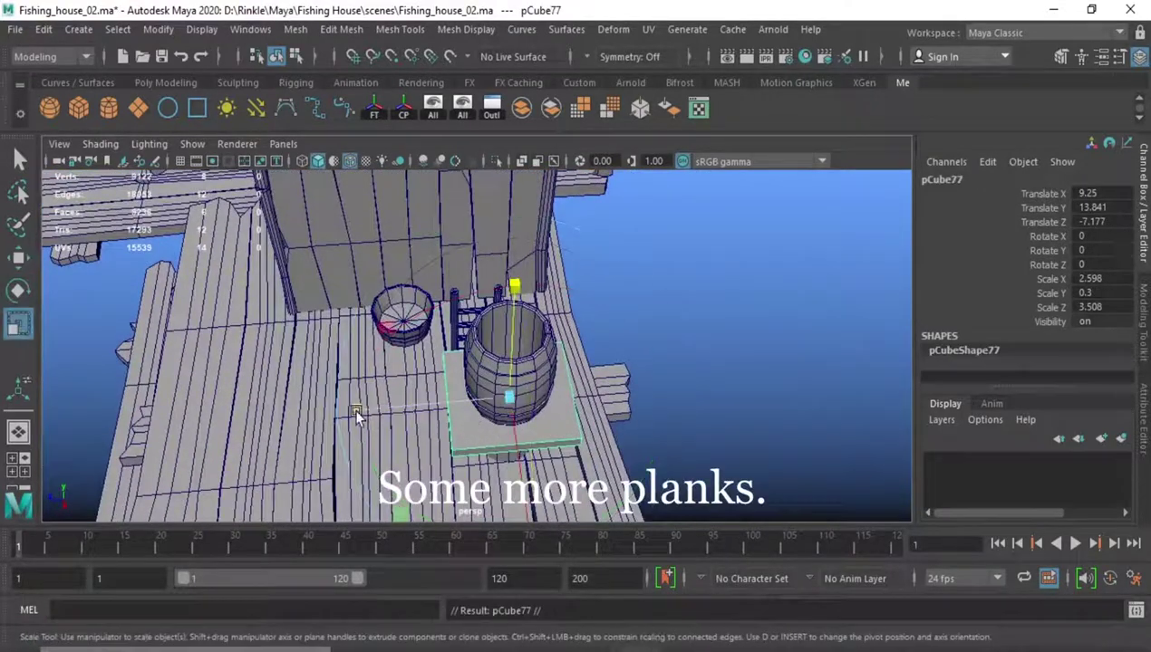
drag(356, 412, 441, 415)
key(w)
mouse_move(356, 409)
mouse_down()
mouse_move(346, 412)
mouse_move(767, 404)
mouse_move(541, 396)
mouse_move(573, 381)
mouse_move(493, 358)
mouse_up()
key(r)
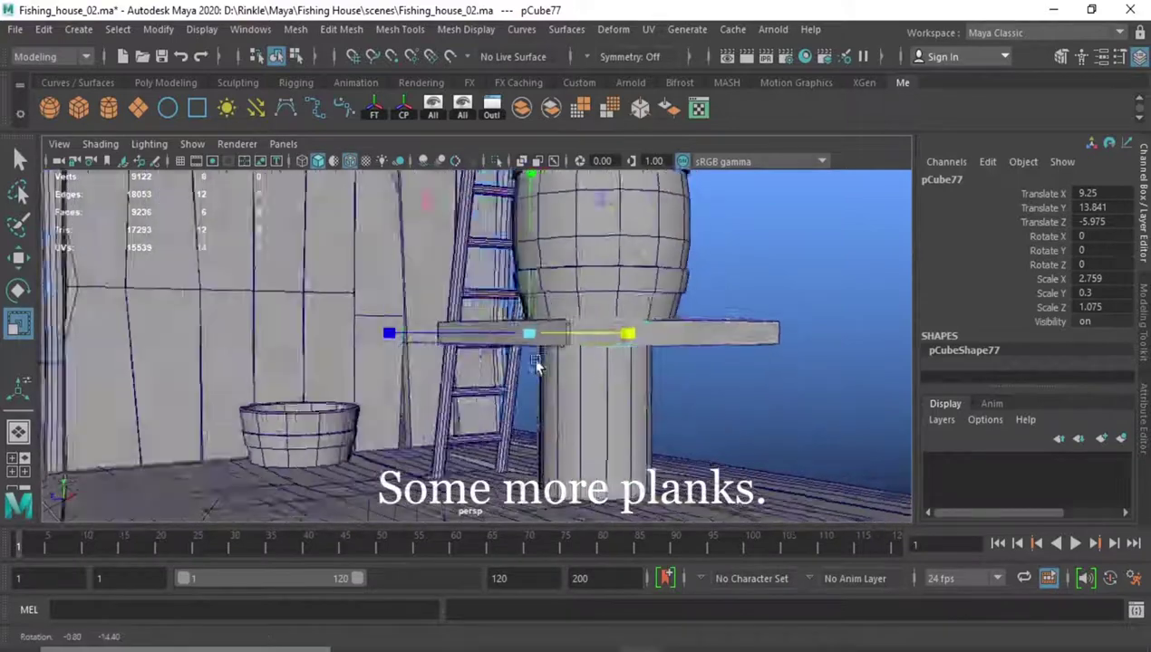
drag(480, 178, 480, 187)
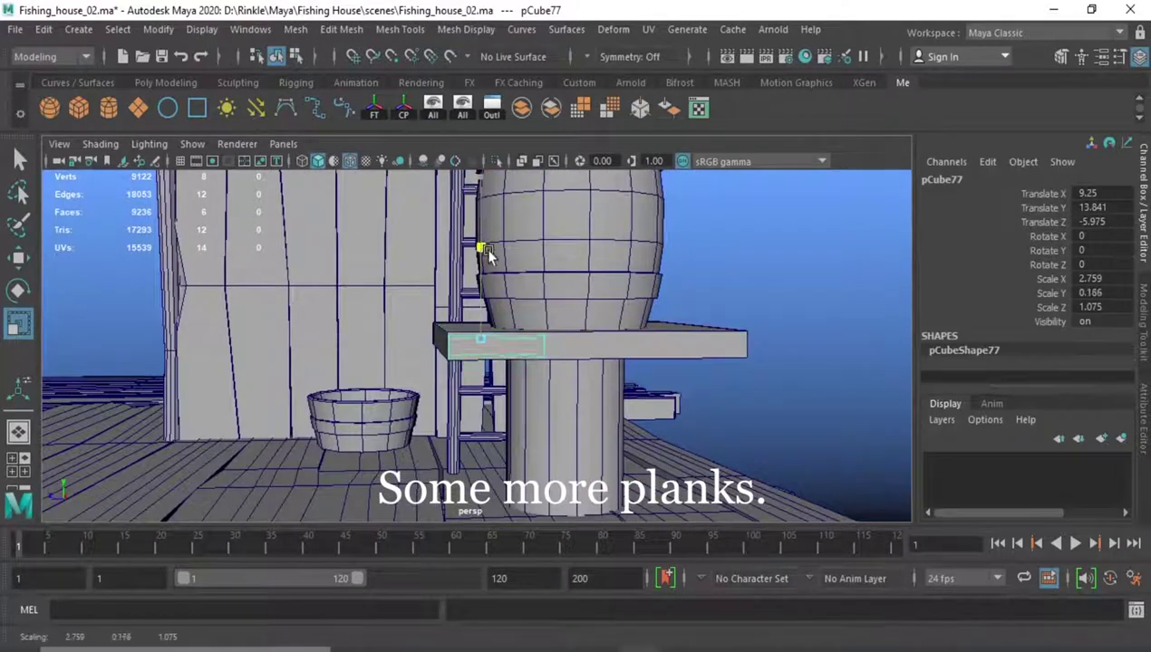
- Isolate the new plank on its own for editing
alt+drag(487, 256, 616, 381)
key(F10)
click(507, 449)
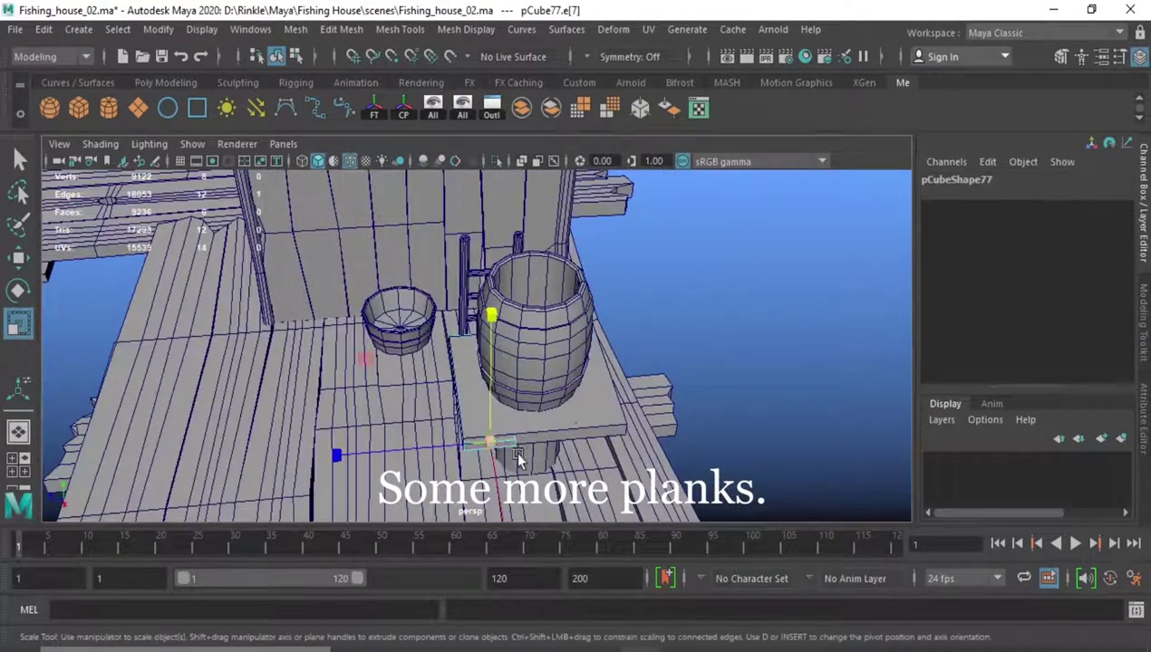
key(F8)
key(ctrl+1)
- Insert an edge loop across the plank and pull a corner vertex to angle its end
key(f)
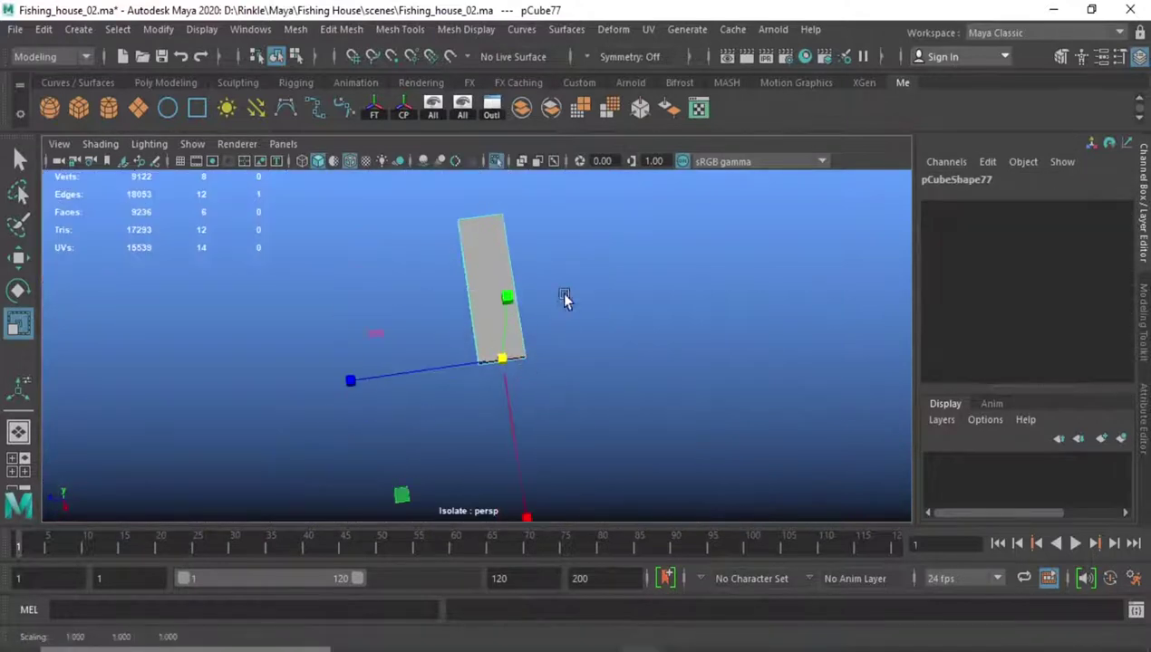
shift+right_drag(563, 299, 560, 404)
click(519, 364)
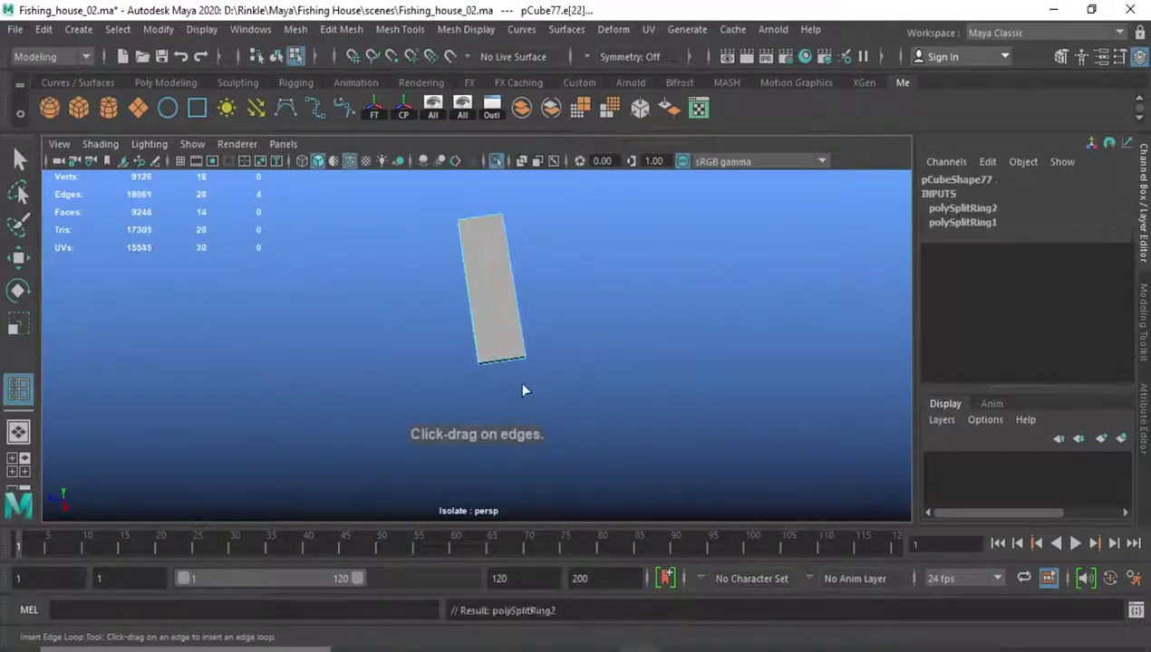
key(w)
key(F9)
click(524, 361)
key(f)
alt+drag(526, 364, 668, 414)
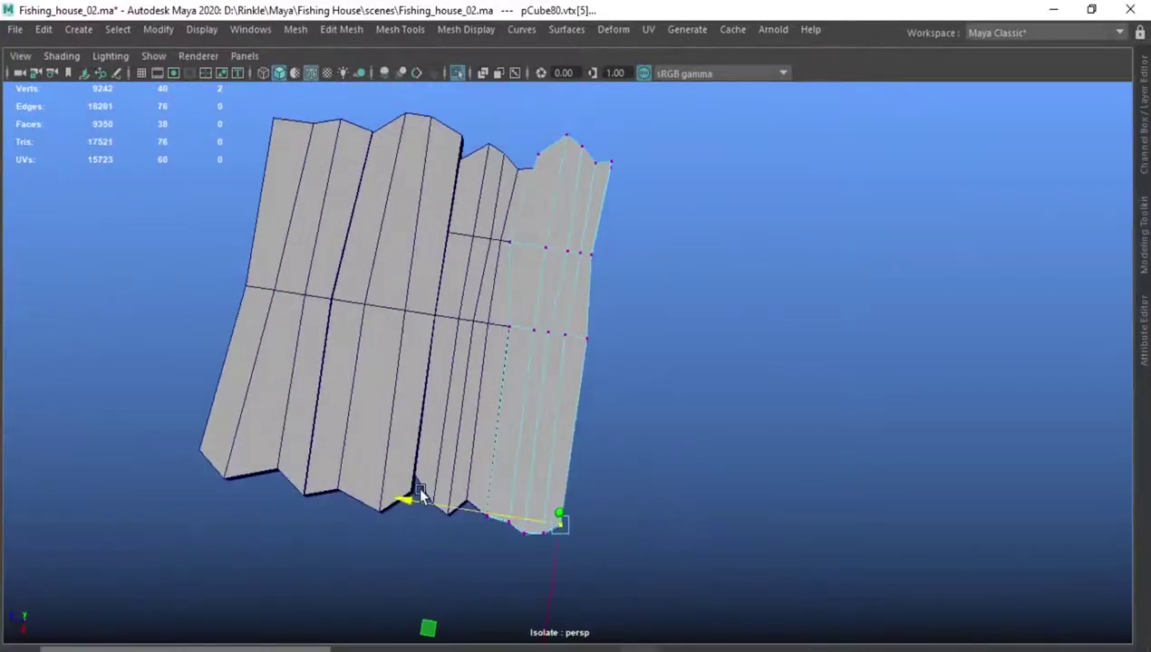
- Drag the tip vertex into a jagged broken-off end, then show the whole scene again
mouse_move(420, 494)
alt+mouse_down()
mouse_move(646, 483)
mouse_move(442, 458)
alt+mouse_up()
mouse_move(458, 548)
alt+mouse_down()
mouse_move(506, 507)
mouse_move(419, 460)
alt+mouse_up()
click(506, 504)
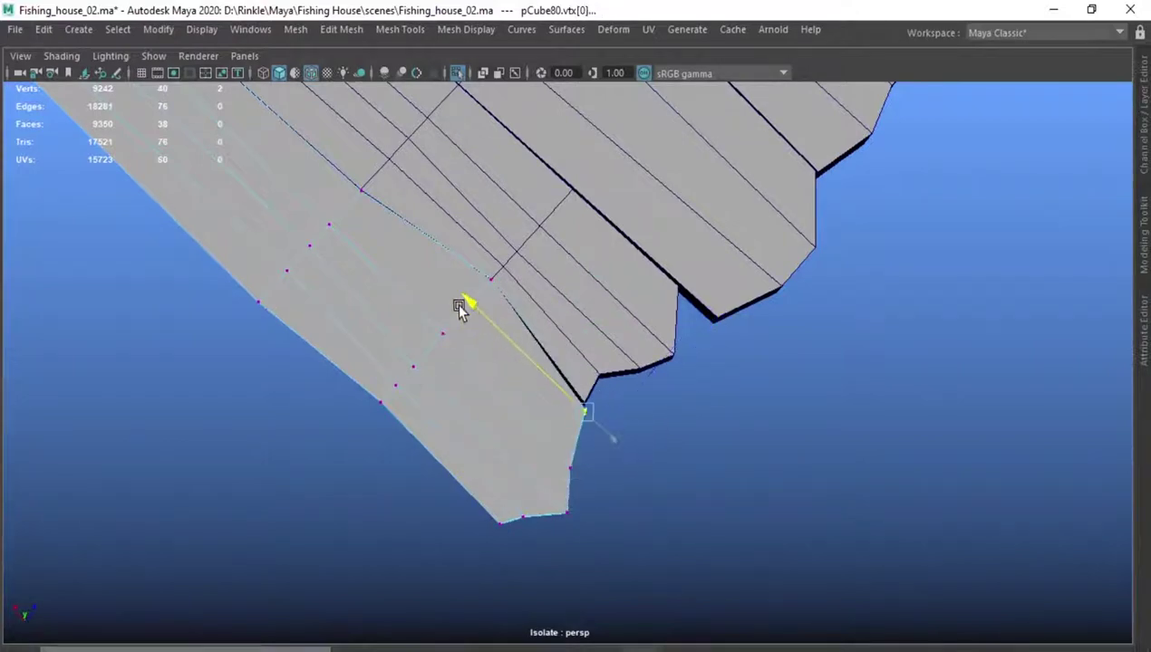
alt+drag(685, 285, 501, 465)
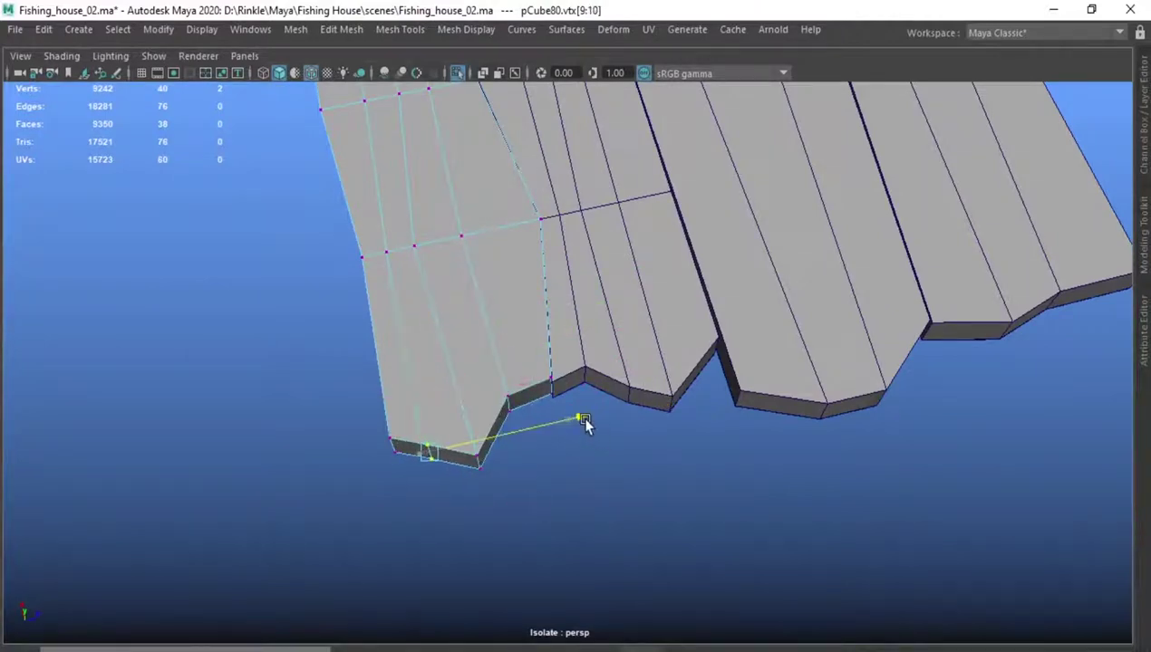
mouse_move(512, 336)
alt+mouse_down()
mouse_move(521, 495)
mouse_move(495, 406)
mouse_move(606, 420)
alt+mouse_up()
key(space)
click(507, 109)
- Scale the tabletop pCube81 down to 0.822 × 0.947 × 0.887
click(495, 160)
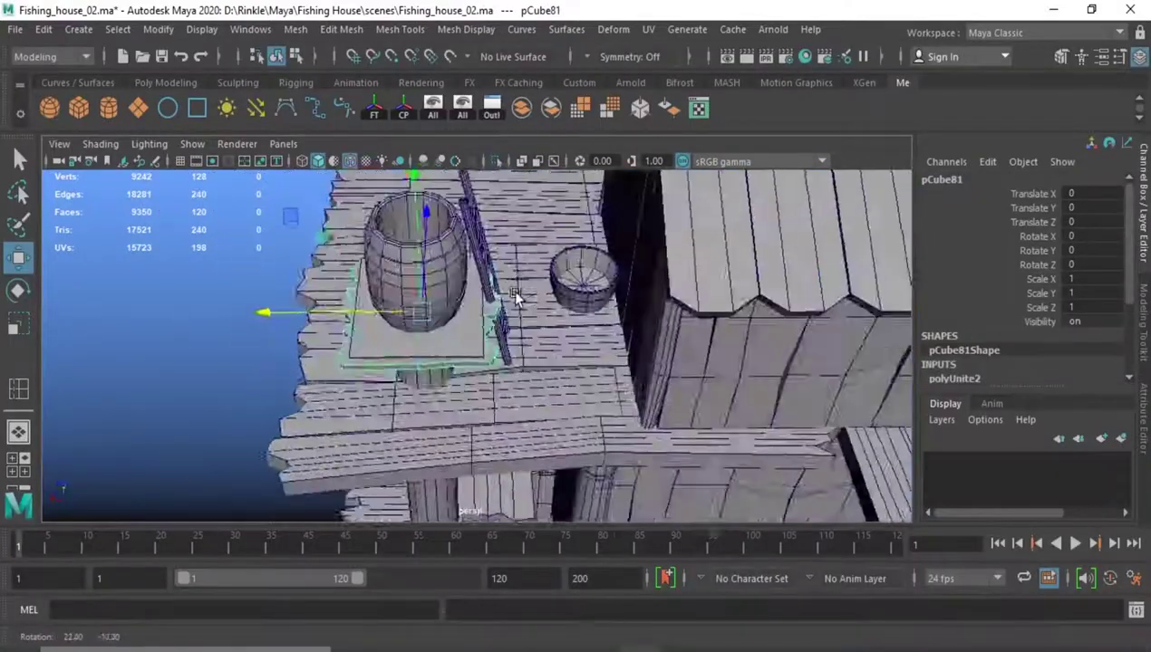
mouse_move(511, 289)
alt+mouse_down()
mouse_move(383, 373)
mouse_move(524, 347)
mouse_move(519, 404)
mouse_move(456, 354)
mouse_move(437, 442)
mouse_move(332, 391)
mouse_move(455, 406)
mouse_move(611, 404)
mouse_move(403, 362)
mouse_move(664, 372)
mouse_move(629, 356)
mouse_move(403, 381)
mouse_move(652, 352)
mouse_move(507, 381)
mouse_move(483, 351)
mouse_move(392, 367)
mouse_move(608, 372)
alt+mouse_up()
key(e)
key(r)
key(e)
key(w)
key(r)
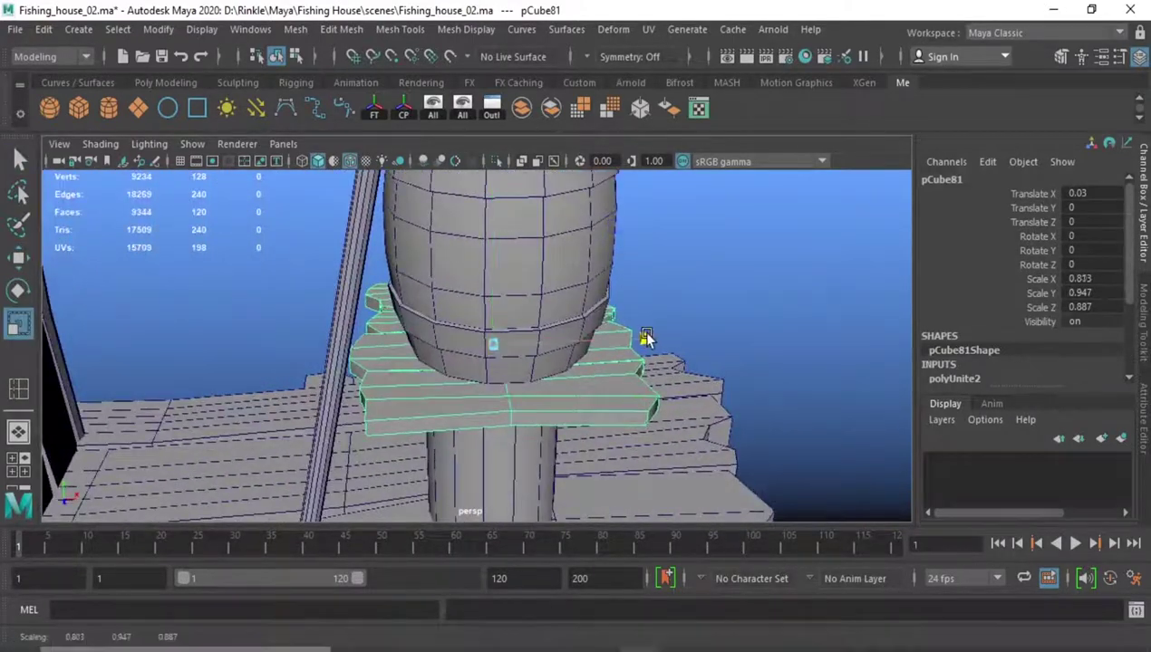
drag(645, 334, 655, 335)
- Create a new cube, pCube82, and move it along X beside the barrel
mouse_move(654, 336)
alt+mouse_down()
mouse_move(534, 361)
mouse_move(605, 415)
mouse_move(362, 271)
alt+mouse_up()
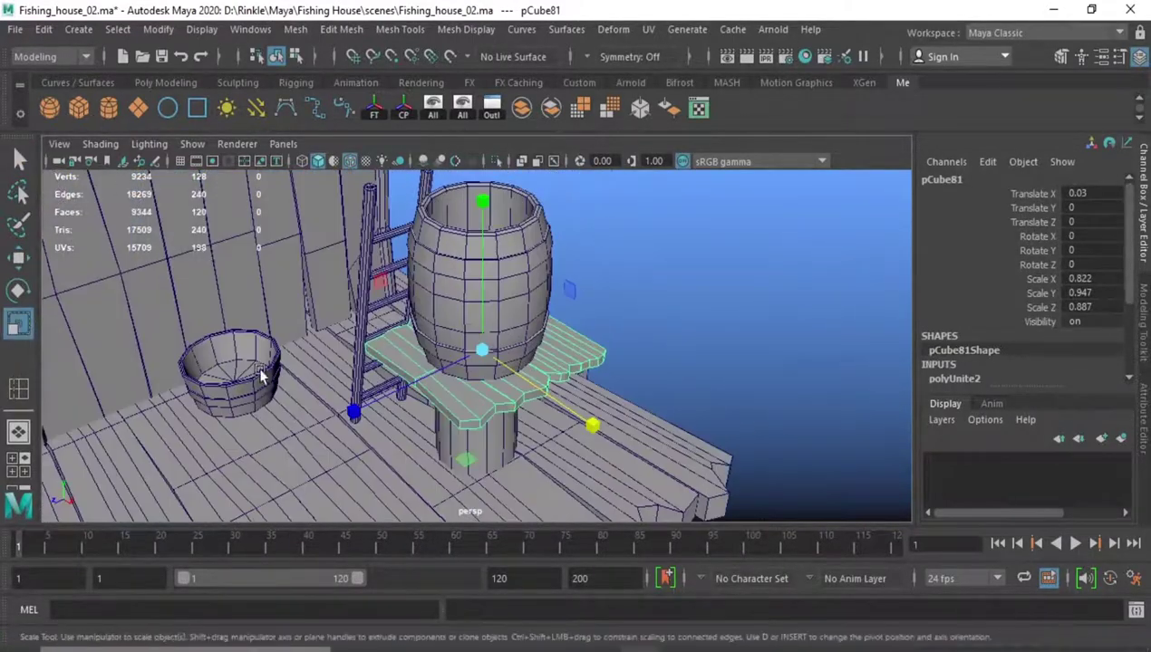
mouse_move(261, 375)
alt+mouse_down()
mouse_move(345, 413)
mouse_move(152, 413)
mouse_move(288, 372)
alt+mouse_up()
scroll(344, 413, down, 5)
click(78, 108)
key(w)
mouse_move(609, 369)
alt+mouse_down()
mouse_move(600, 437)
mouse_move(690, 483)
mouse_move(389, 408)
mouse_move(256, 413)
mouse_move(442, 542)
alt+mouse_up()
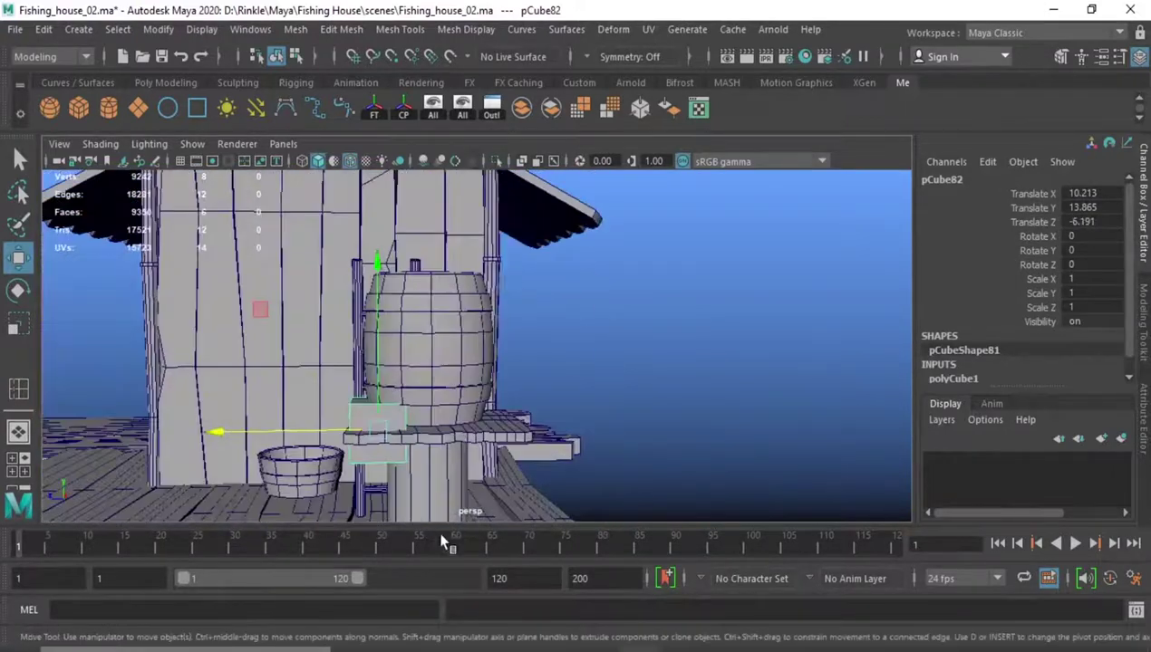
- Shape pCube82 into a long thin plank, 0.471 × 0.242 × 3.388, on the tabletop
key(r)
drag(377, 290, 381, 299)
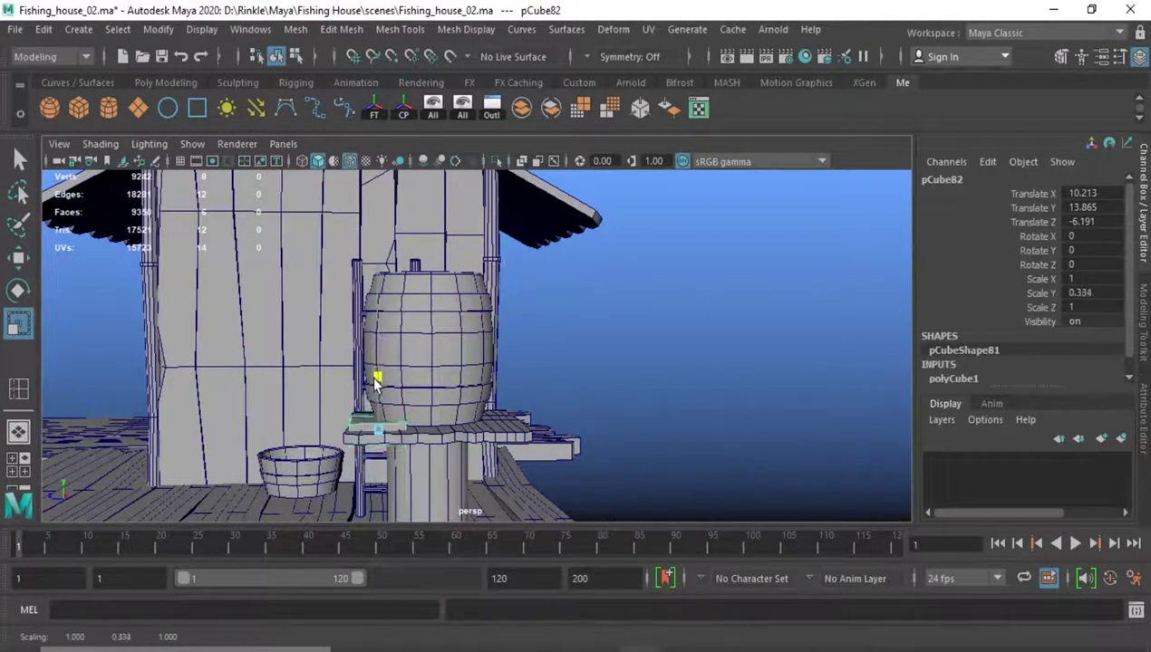
mouse_move(328, 431)
alt+mouse_down()
mouse_move(351, 295)
mouse_move(355, 409)
mouse_move(344, 282)
alt+mouse_up()
key(w)
mouse_move(268, 315)
alt+mouse_down()
mouse_move(317, 313)
mouse_move(377, 406)
alt+mouse_up()
key(r)
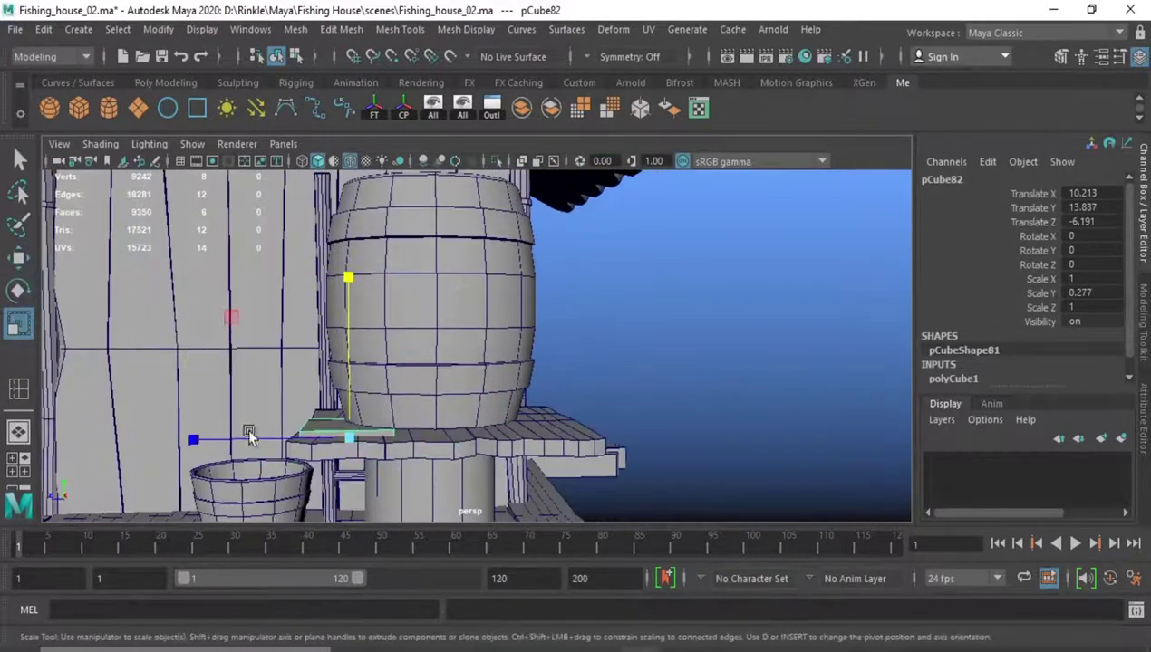
drag(193, 440, 144, 440)
alt+drag(362, 426, 384, 455)
key(w)
drag(231, 443, 324, 430)
key(r)
key(w)
key(r)
drag(324, 432, 323, 434)
mouse_move(322, 433)
alt+mouse_down()
mouse_move(378, 431)
mouse_move(353, 460)
mouse_move(492, 280)
alt+mouse_up()
mouse_move(461, 352)
alt+mouse_down()
mouse_move(416, 424)
mouse_move(398, 431)
mouse_move(491, 292)
mouse_move(404, 465)
mouse_move(352, 446)
mouse_move(478, 314)
mouse_move(351, 476)
mouse_move(314, 419)
mouse_move(518, 501)
alt+mouse_up()
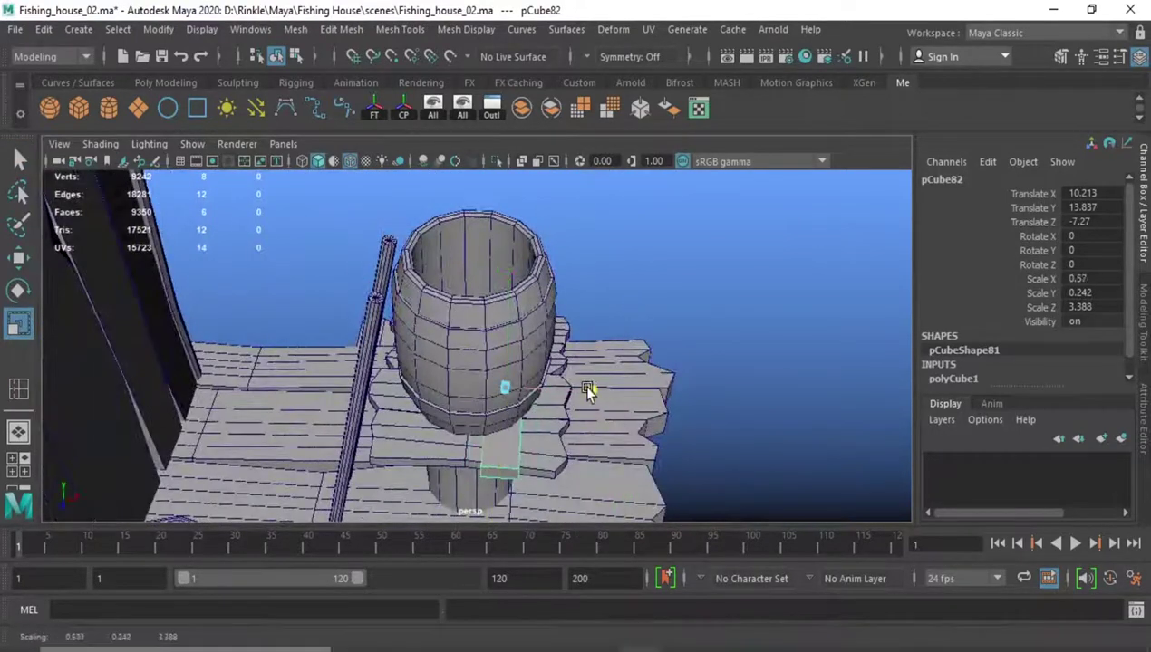
- Place a second plank, pCube83, beside the first at X 8.807
drag(587, 390, 571, 391)
key(w)
drag(637, 406, 671, 394)
drag(586, 391, 422, 437)
key(r)
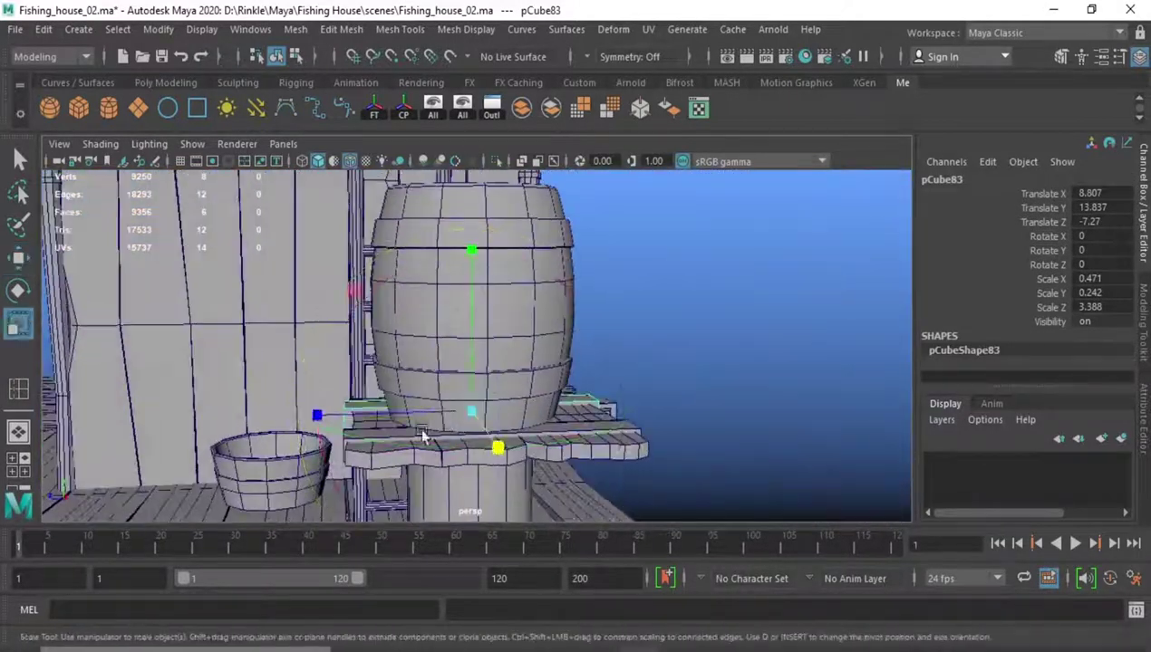
mouse_move(323, 417)
alt+mouse_down()
mouse_move(332, 440)
mouse_move(534, 471)
mouse_move(426, 419)
alt+mouse_up()
key(w)
mouse_move(327, 415)
alt+mouse_down()
mouse_move(356, 442)
mouse_move(369, 435)
mouse_move(412, 478)
mouse_move(320, 473)
mouse_move(462, 398)
alt+mouse_up()
- Switch the panel to the front view
key(q)
key(w)
scroll(437, 420, up, 3)
key(ctrl+a)
- Draw curve1 with CV points forming the rope's end loop above the barrel, then view it in perspective
click(294, 107)
scroll(415, 334, up, 2)
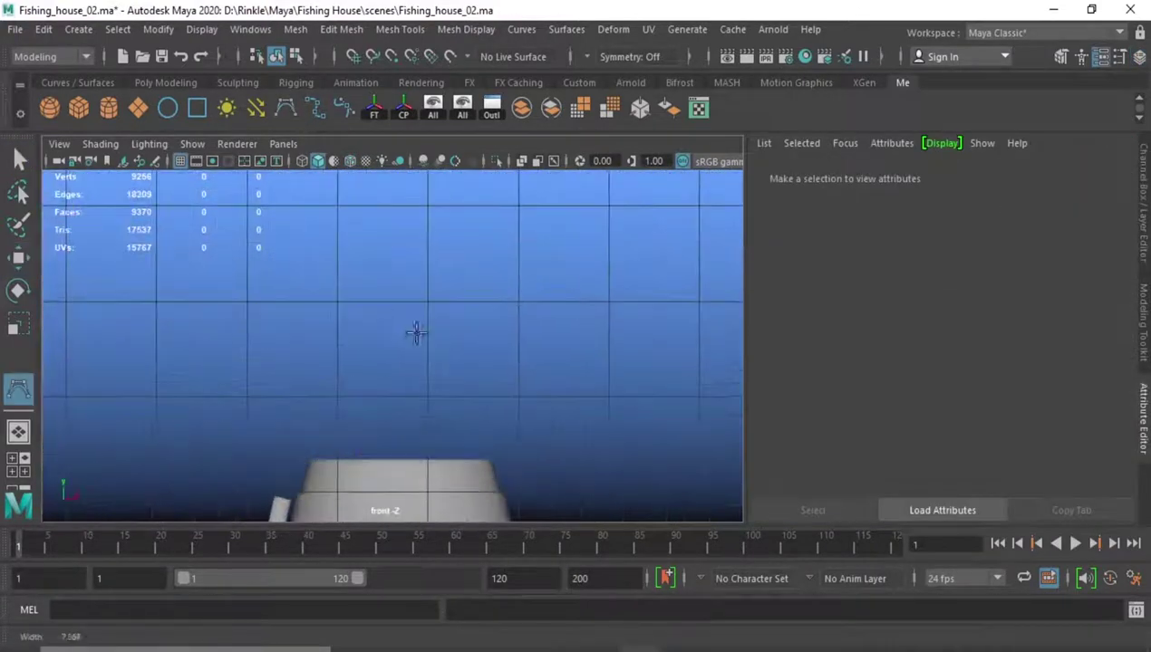
click(288, 333)
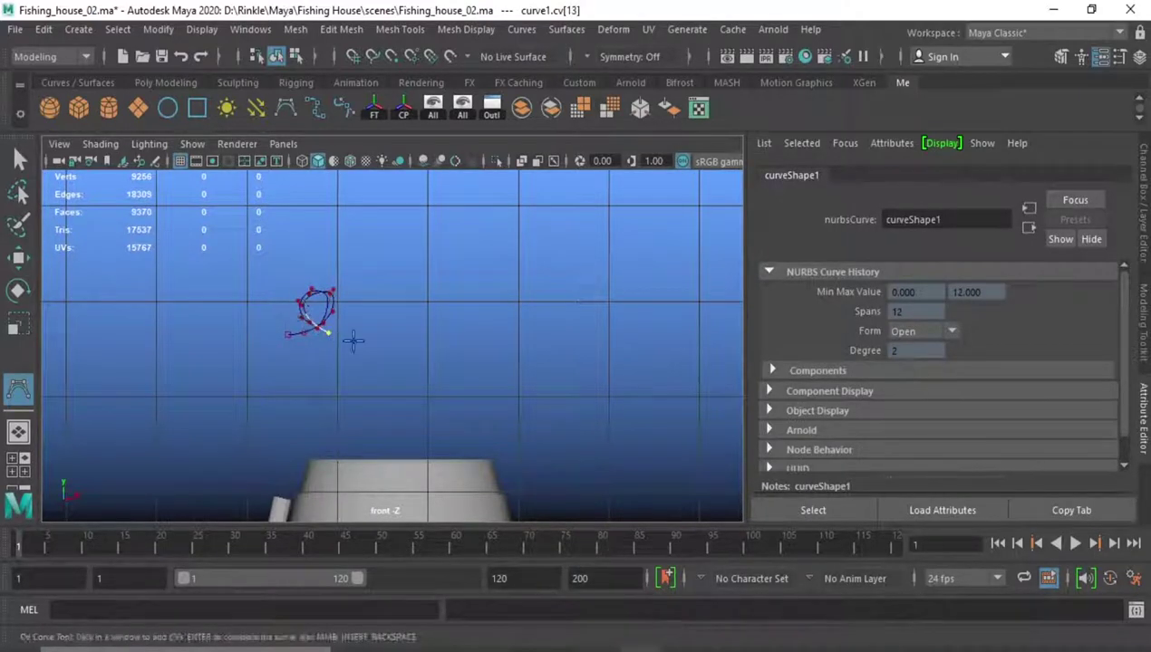
alt+middle_drag(353, 340, 305, 391)
click(526, 403)
alt+middle_drag(581, 388, 435, 399)
click(506, 403)
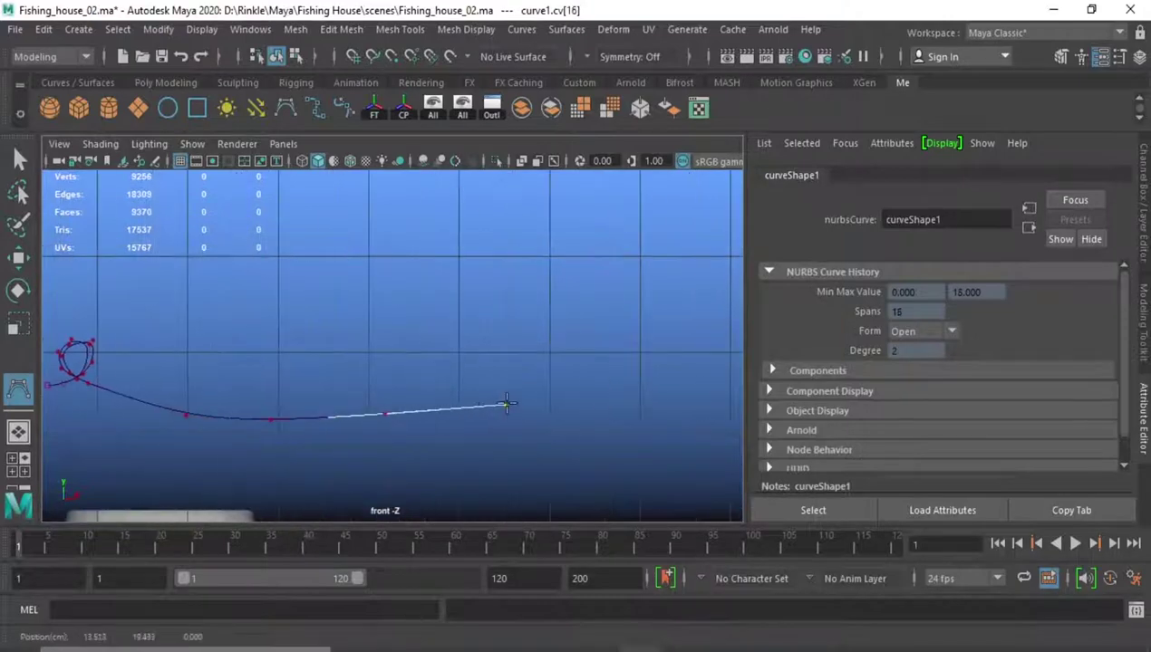
alt+middle_drag(649, 382, 464, 389)
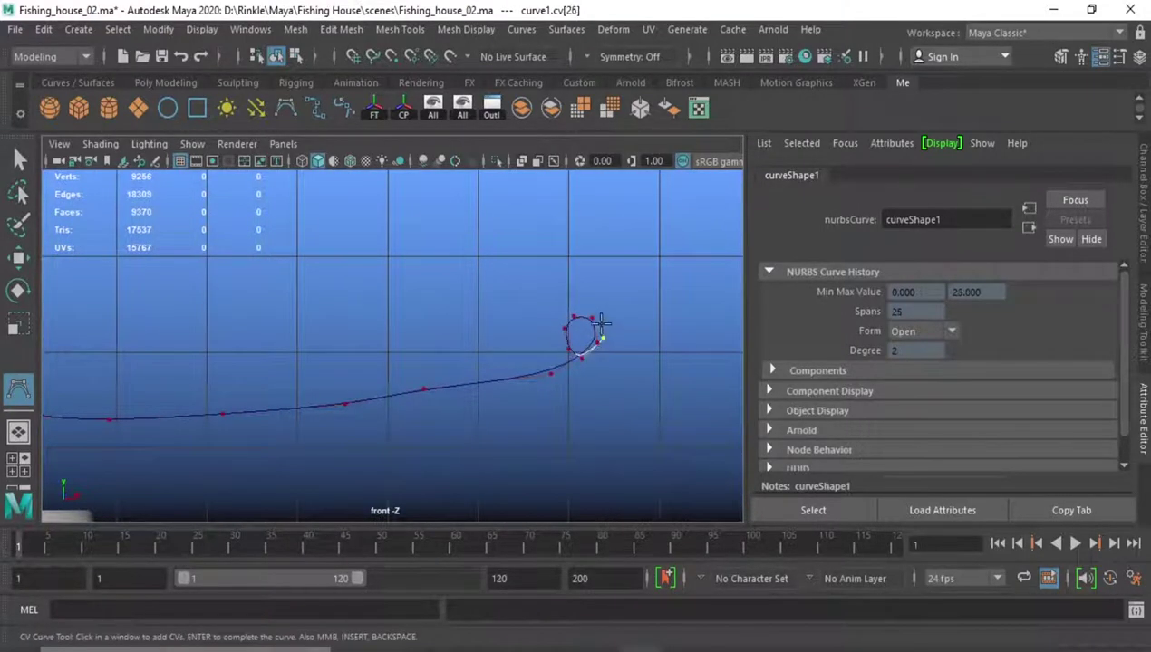
key(Return)
key(w)
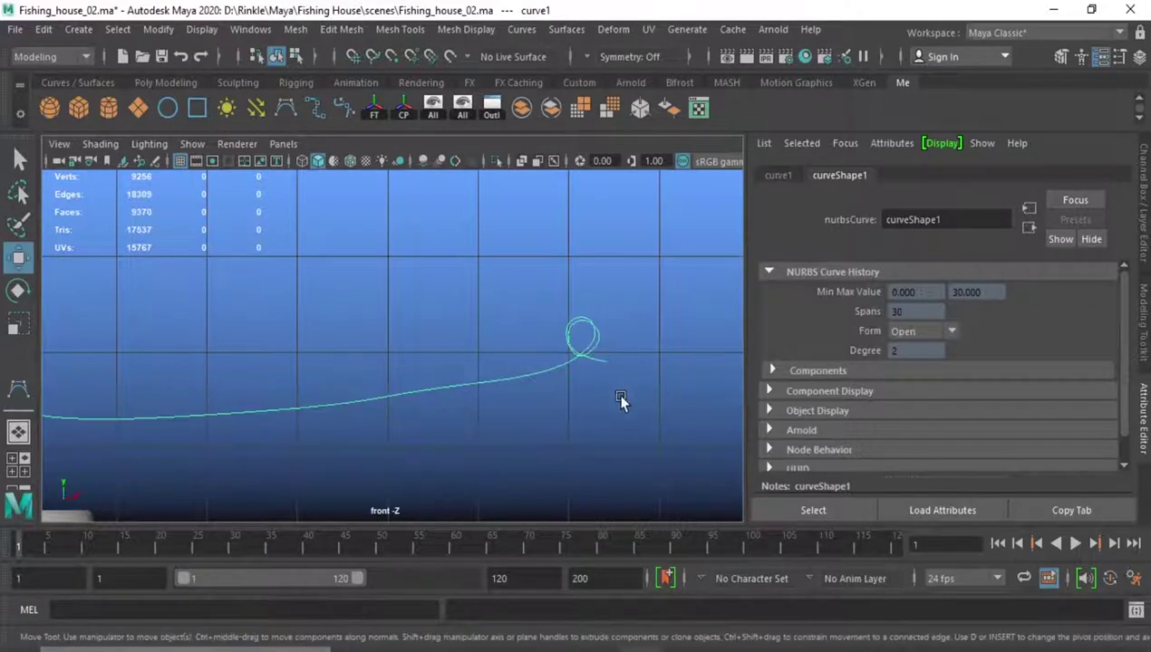
key(space)
key(f)
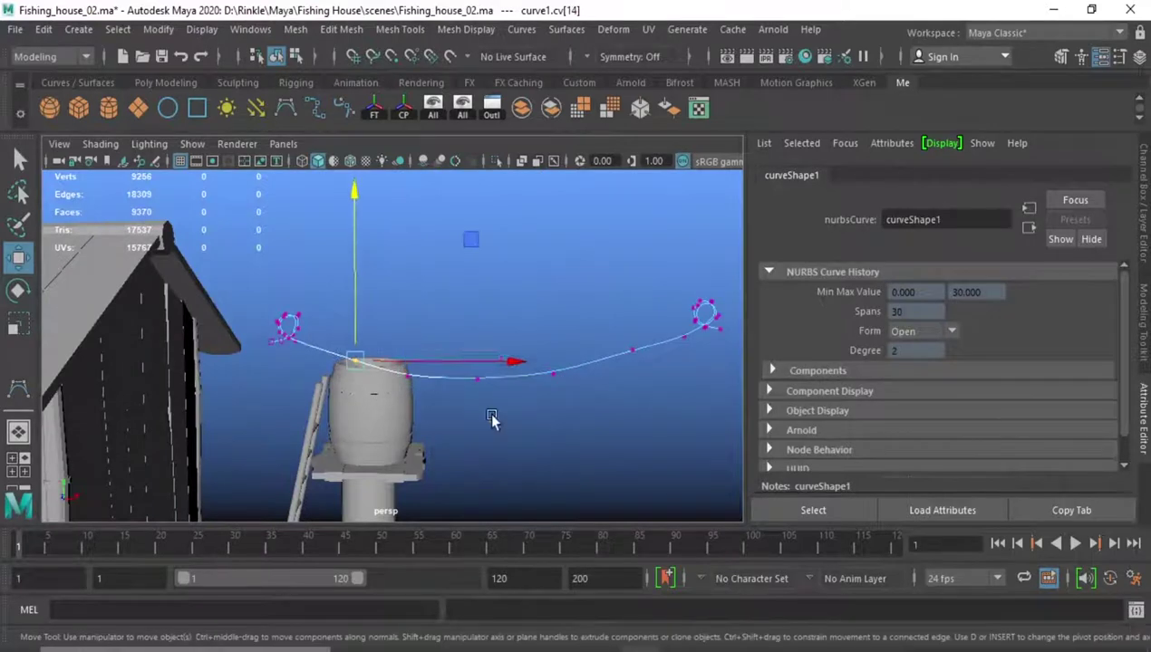
- Delete a surplus CV from curve1 and drag its middle CV into a sag across the barrel
drag(354, 192, 339, 199)
key(Delete)
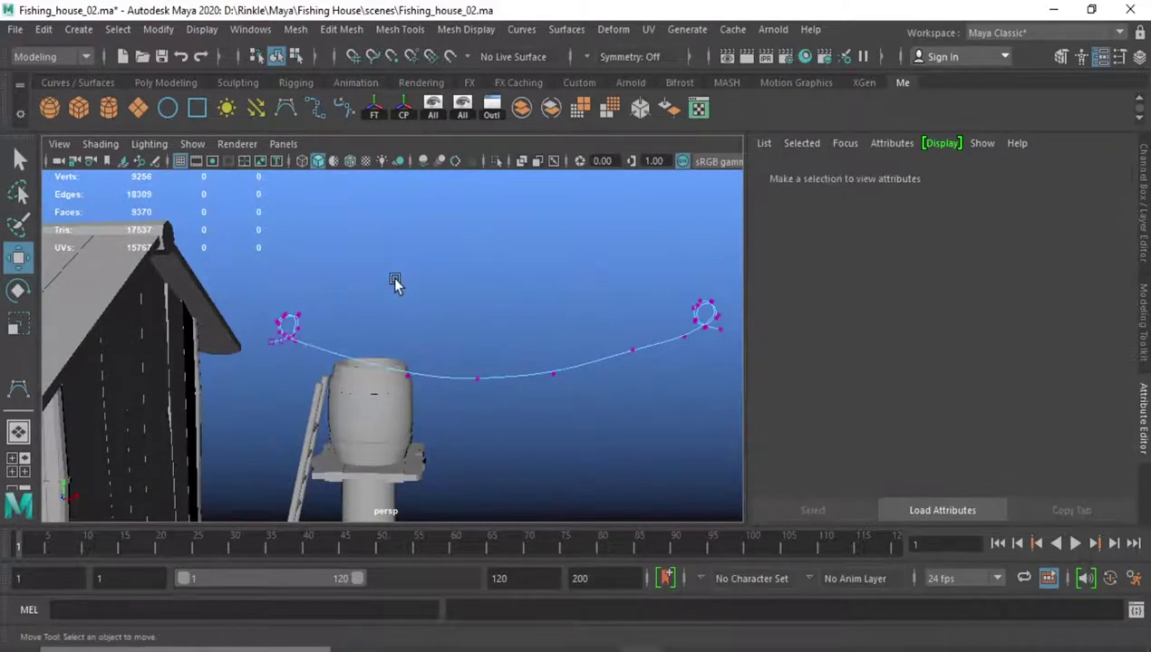
drag(393, 283, 435, 399)
click(552, 377)
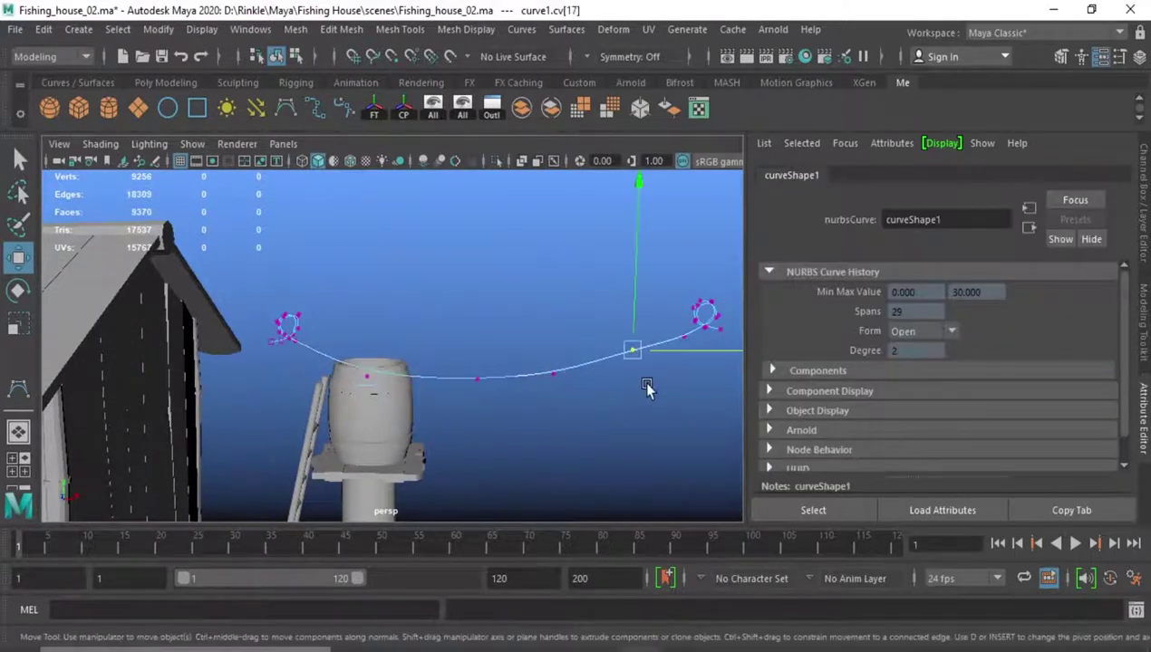
alt+drag(647, 387, 634, 403)
drag(428, 347, 478, 457)
click(605, 418)
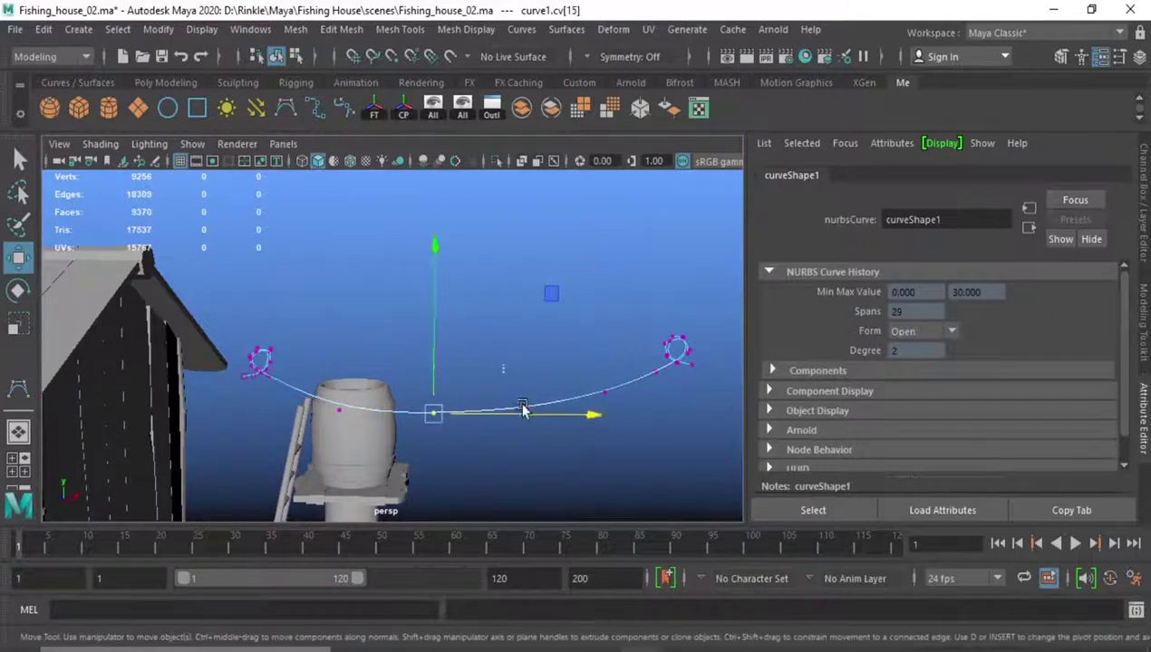
drag(412, 380, 455, 437)
click(590, 417)
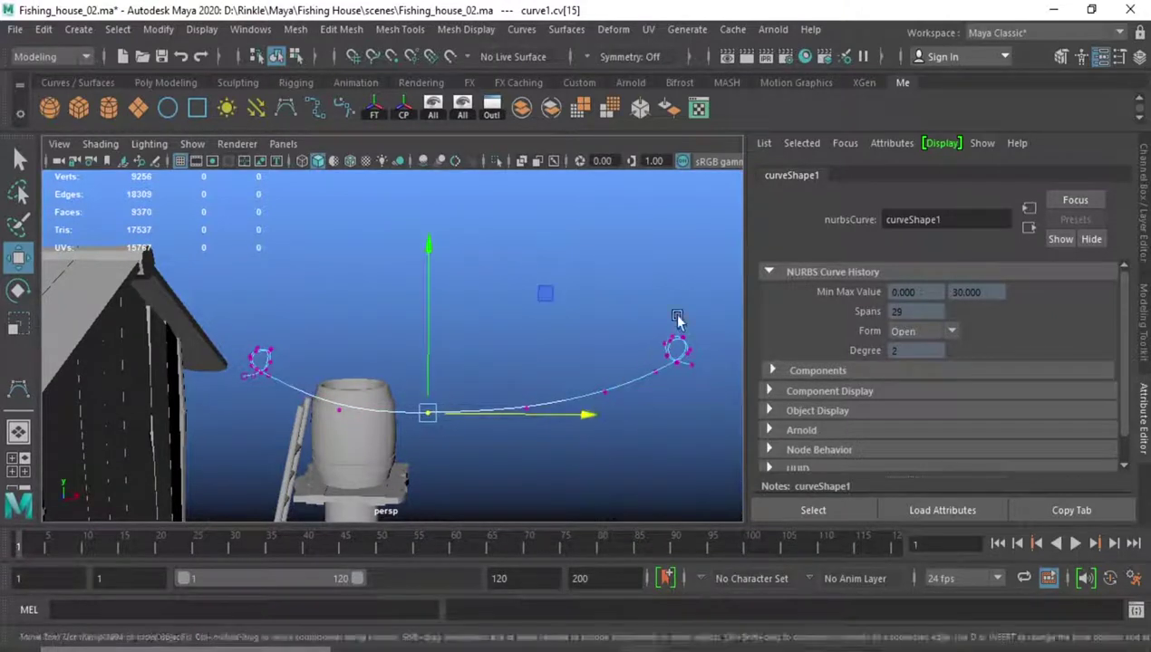
mouse_move(677, 317)
alt+mouse_down()
mouse_move(598, 323)
mouse_move(534, 364)
alt+mouse_up()
click(598, 324)
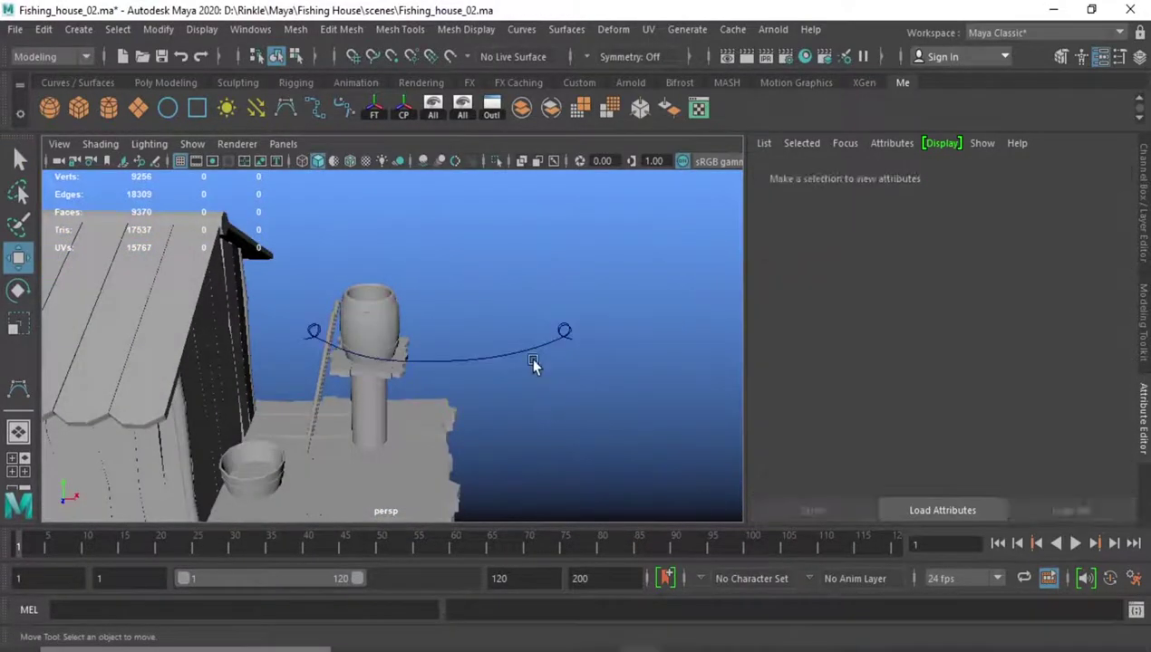
- Create a NURBS circle and select it together with the looped rope curve
click(168, 108)
mouse_move(564, 437)
alt+mouse_down()
mouse_move(510, 290)
mouse_move(580, 441)
mouse_move(513, 363)
mouse_move(465, 188)
mouse_move(283, 172)
alt+mouse_up()
key(r)
alt+right_drag(283, 172, 478, 470)
alt+drag(478, 470, 503, 442)
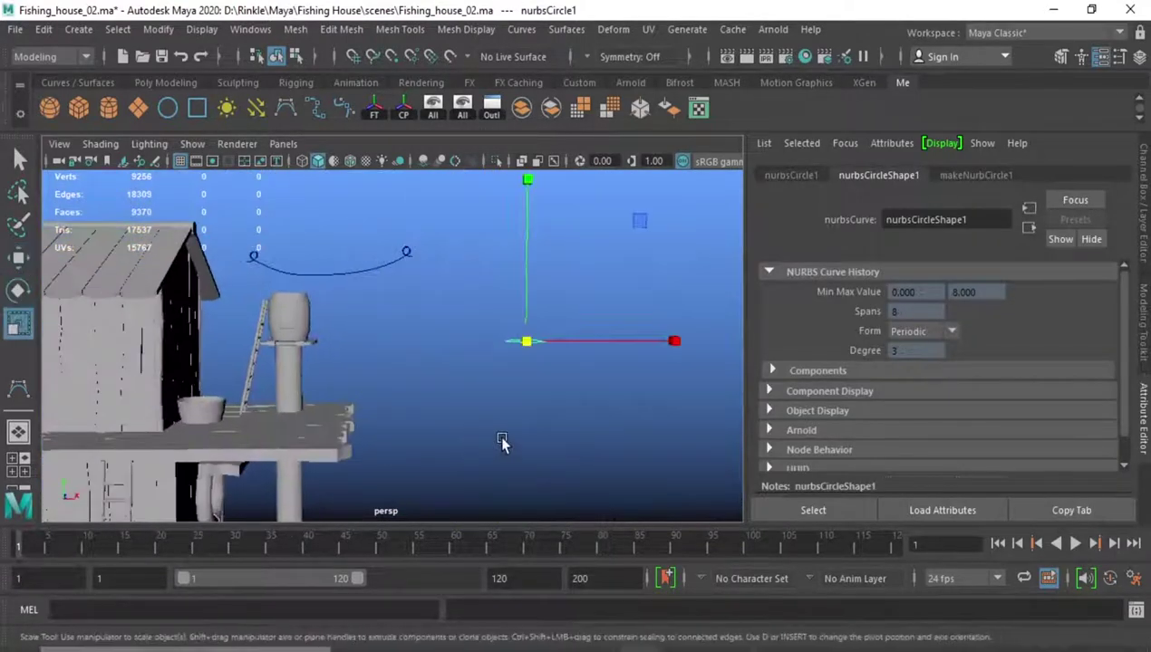
mouse_move(512, 341)
alt+mouse_down()
mouse_move(354, 206)
mouse_move(393, 313)
mouse_move(380, 507)
alt+mouse_up()
click(354, 205)
click(399, 281)
- Extrude the circle along curve1, then shrink the profile circle to make the rope thin
click(566, 29)
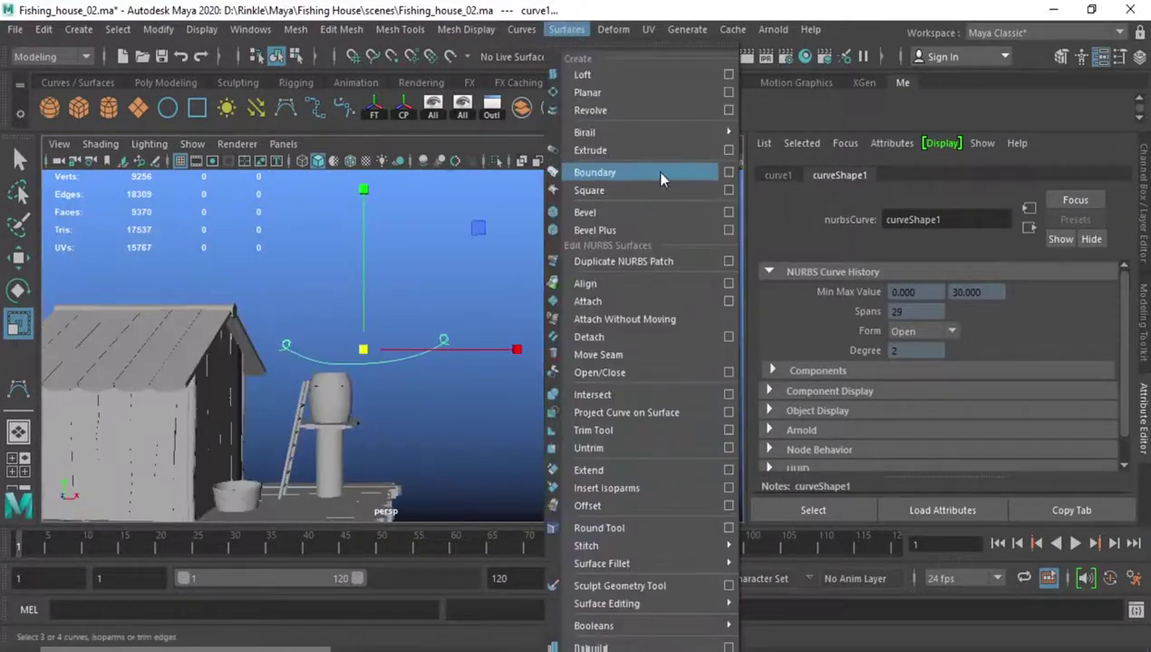
click(704, 154)
click(575, 429)
alt+right_drag(467, 375, 616, 452)
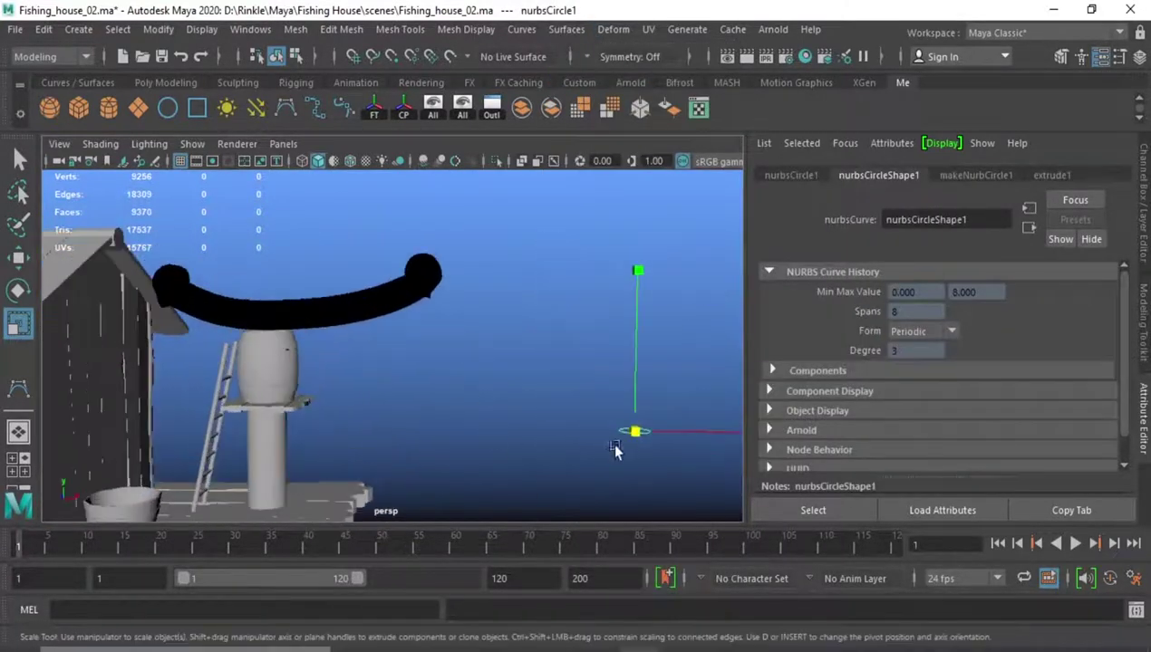
drag(634, 432, 634, 433)
- Inspect the new rope tube around the house and select extrudedSurface1
key(f)
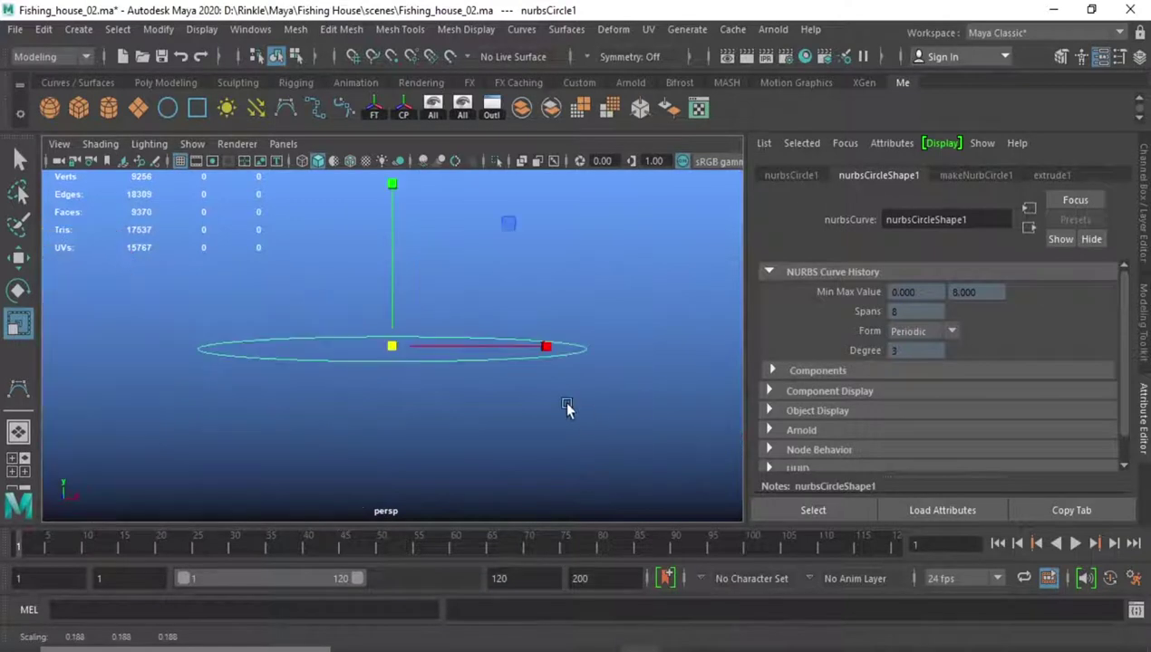
alt+drag(562, 400, 385, 340)
alt+right_drag(232, 322, 394, 381)
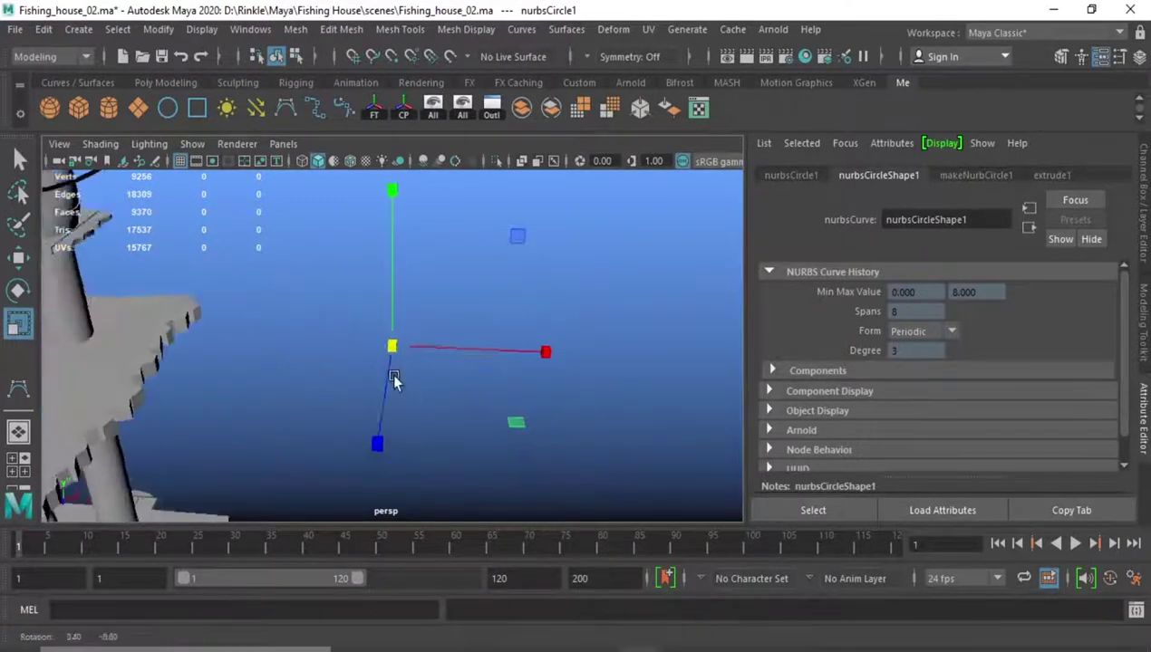
mouse_move(393, 380)
alt+mouse_down()
mouse_move(534, 411)
mouse_move(319, 385)
mouse_move(208, 193)
mouse_move(631, 316)
mouse_move(455, 252)
mouse_move(252, 358)
mouse_move(448, 343)
mouse_move(637, 442)
alt+mouse_up()
click(442, 326)
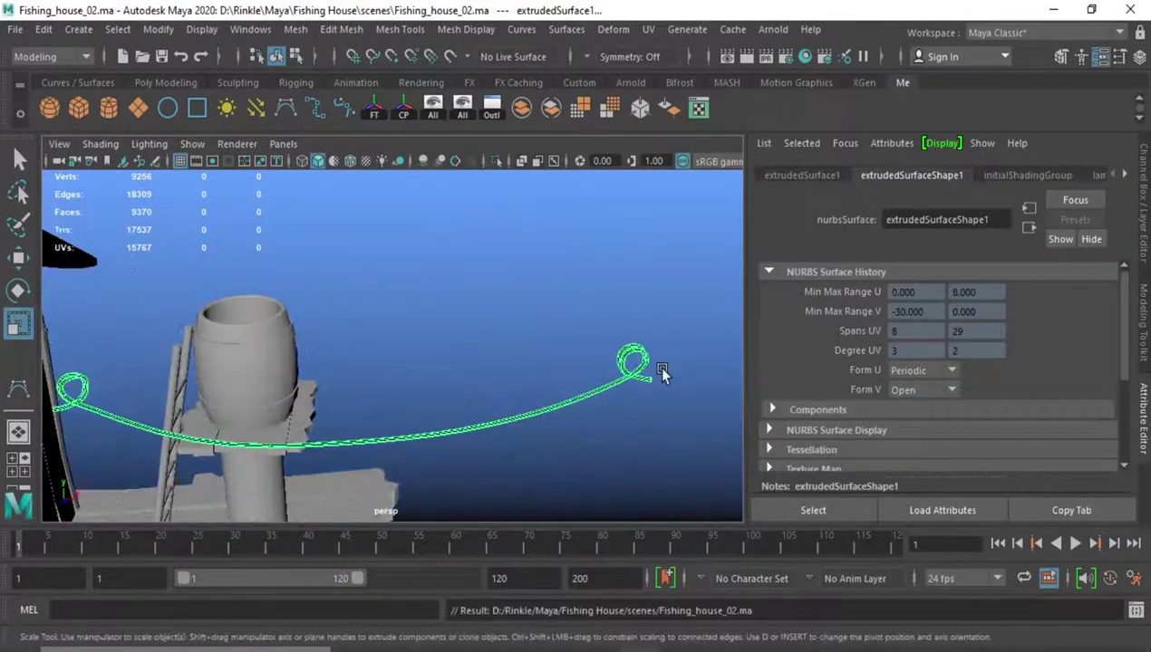
- Convert the rope tube to a quad polygon mesh with General tessellation, 12 U by 100 V
click(659, 387)
click(643, 383)
click(157, 29)
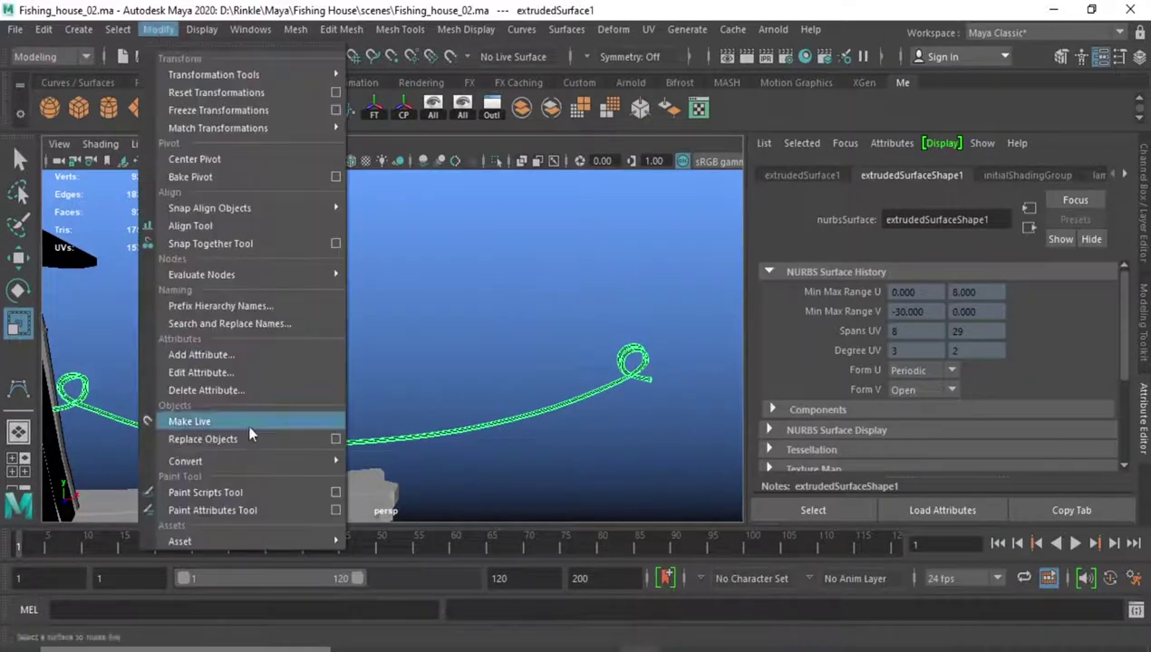
click(580, 318)
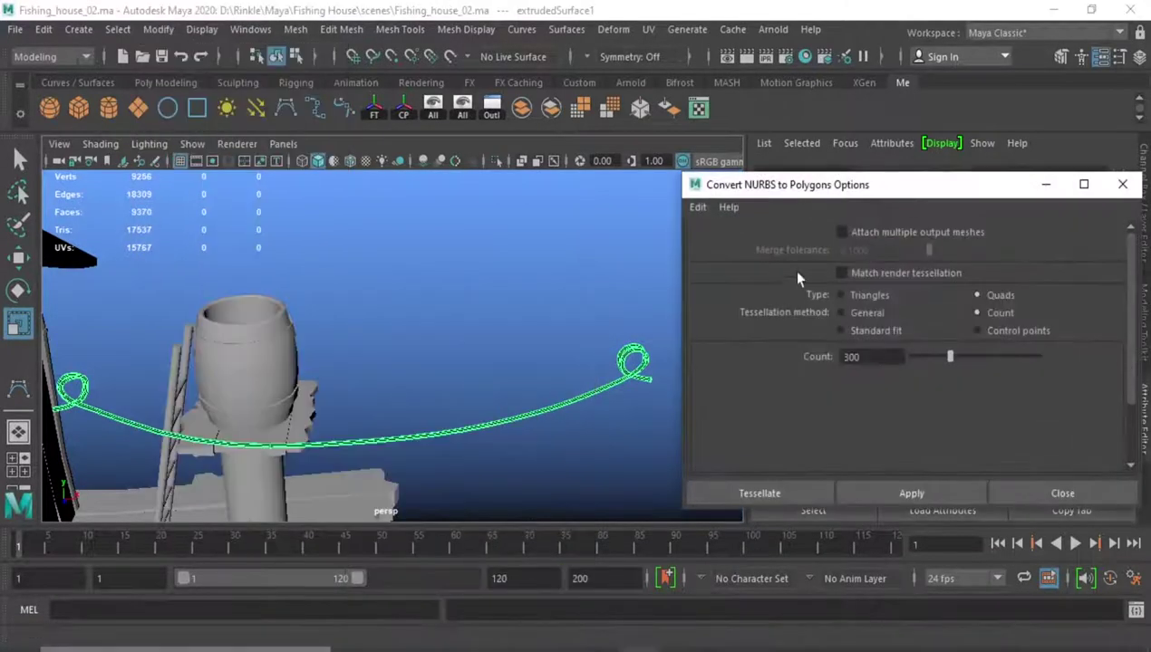
click(730, 245)
click(996, 295)
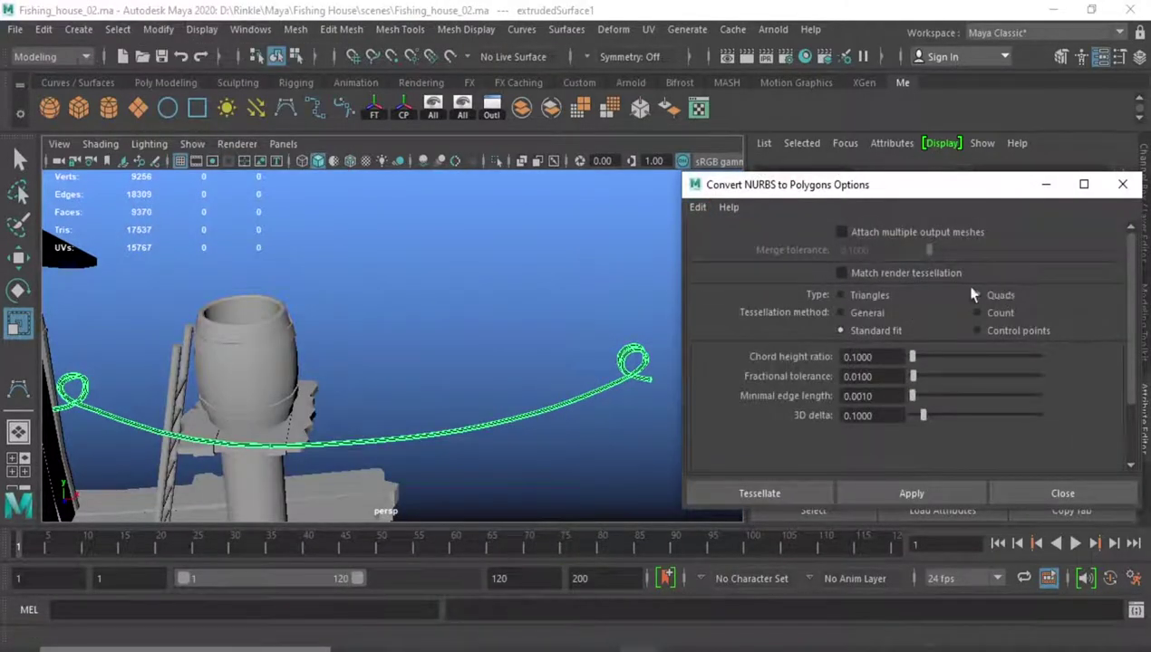
click(847, 313)
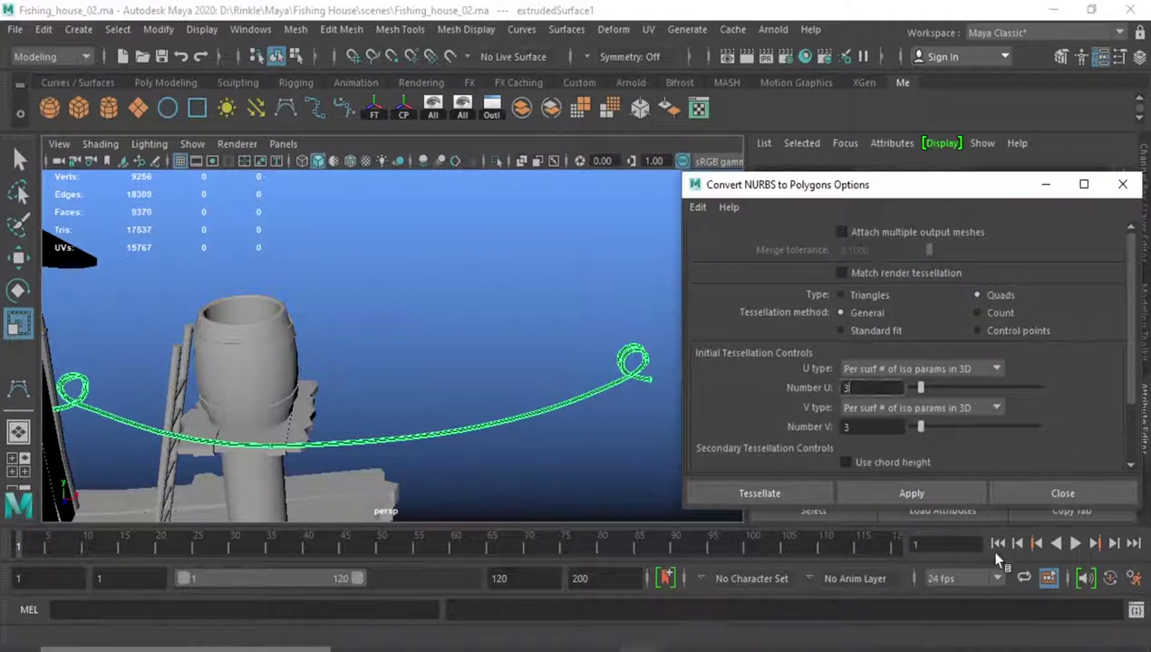
text(12)
key(Tab)
text(100)
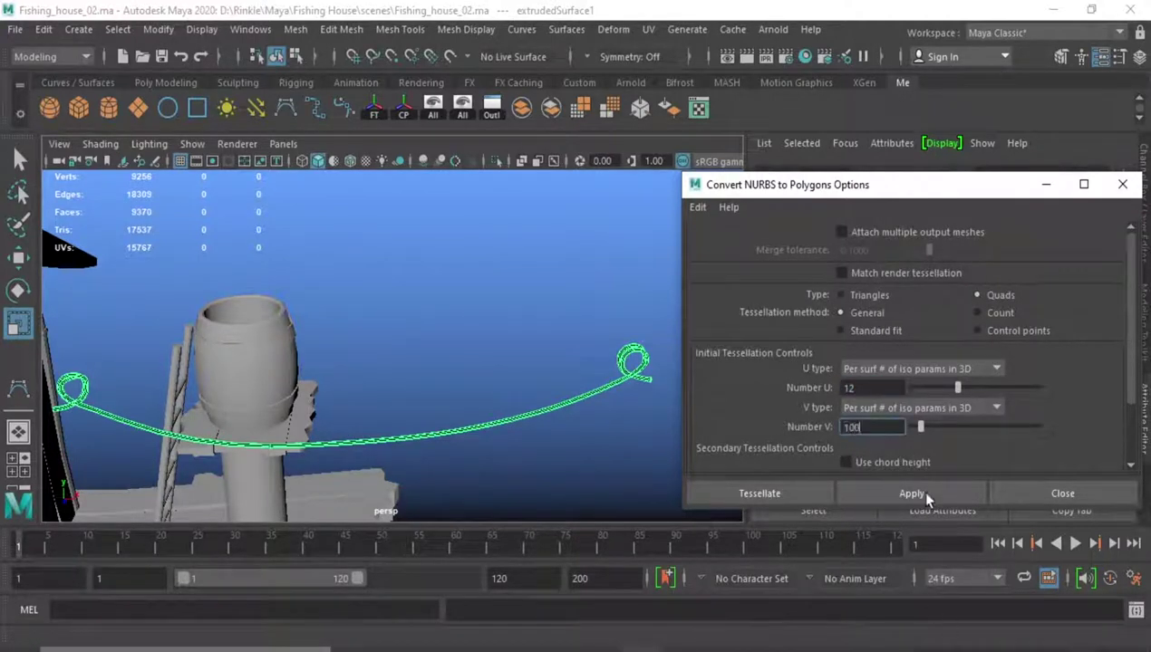
click(912, 493)
- View the whole rope loop and select the new polygon rope mesh
scroll(518, 385, up, 3)
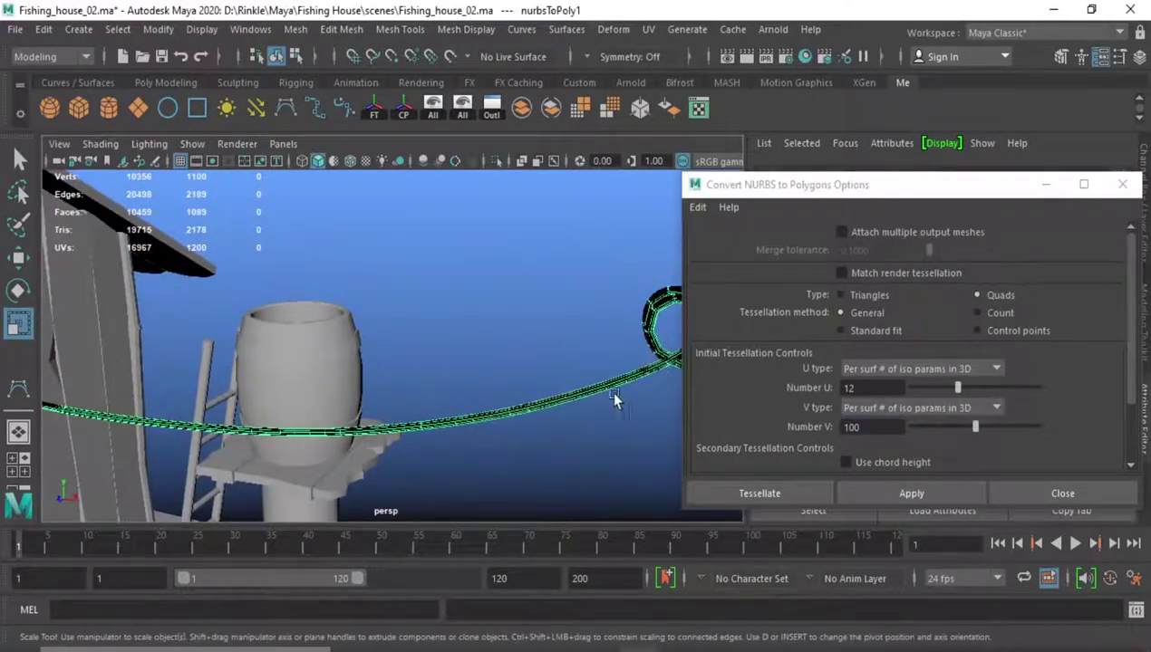
mouse_move(613, 400)
alt+mouse_down()
mouse_move(493, 410)
mouse_move(462, 444)
mouse_move(587, 347)
alt+mouse_up()
click(507, 407)
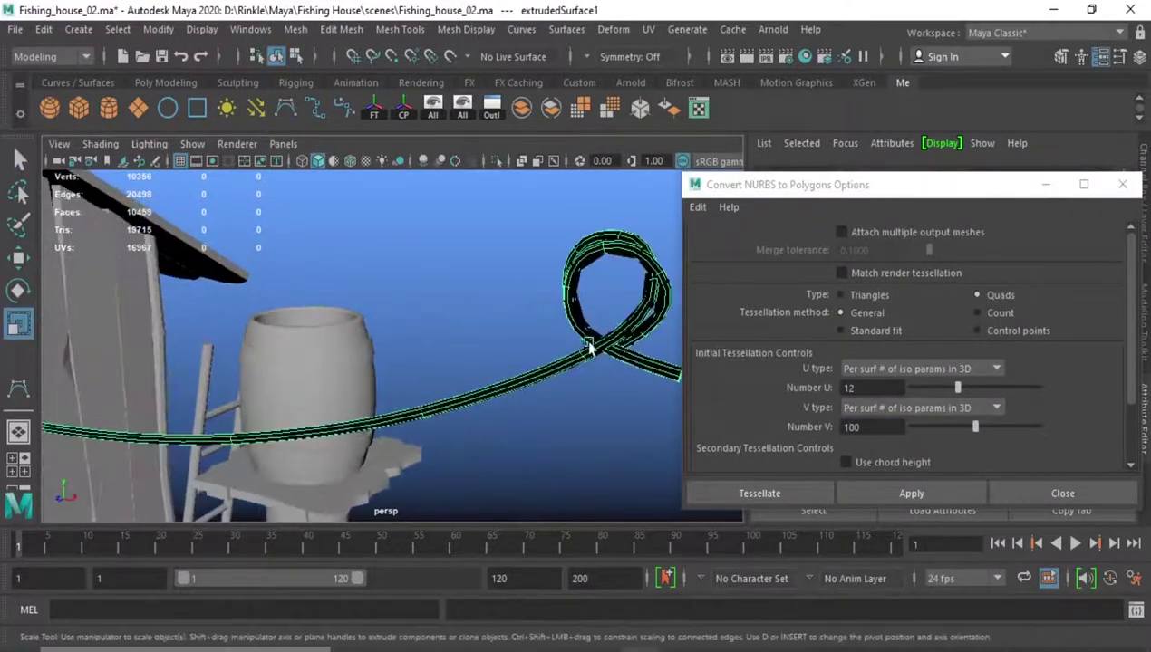
click(580, 312)
- Select and frame the polygon rope by the barrel
key(w)
alt+drag(407, 272, 589, 231)
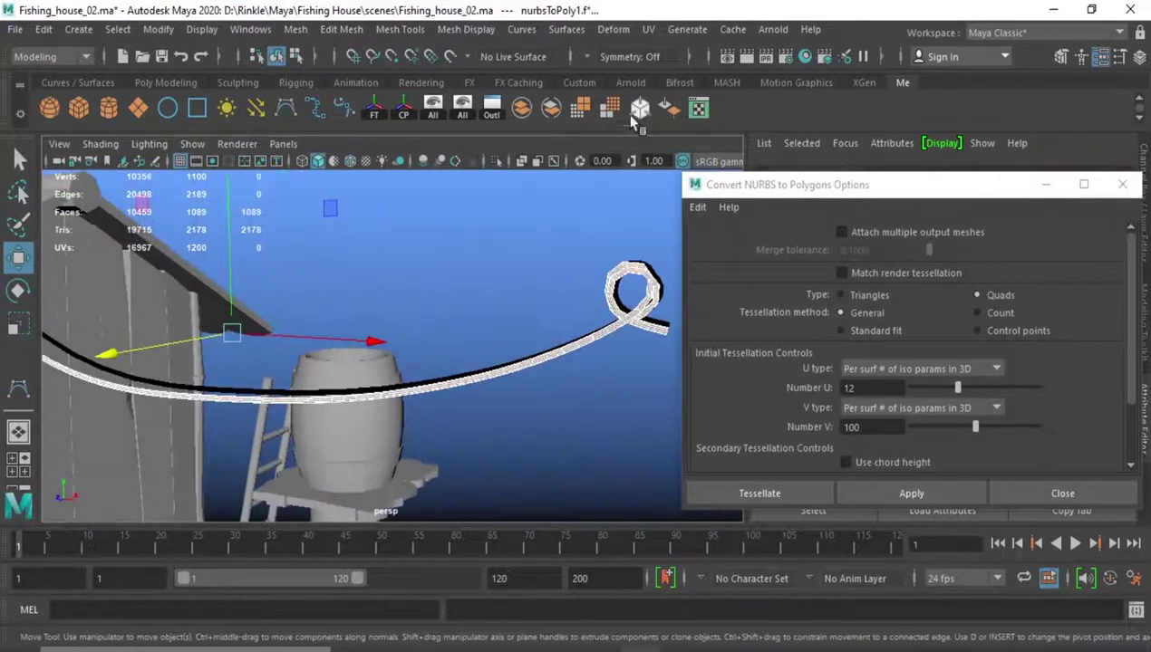
mouse_move(568, 424)
alt+mouse_down()
mouse_move(656, 363)
mouse_move(470, 416)
alt+mouse_up()
click(656, 363)
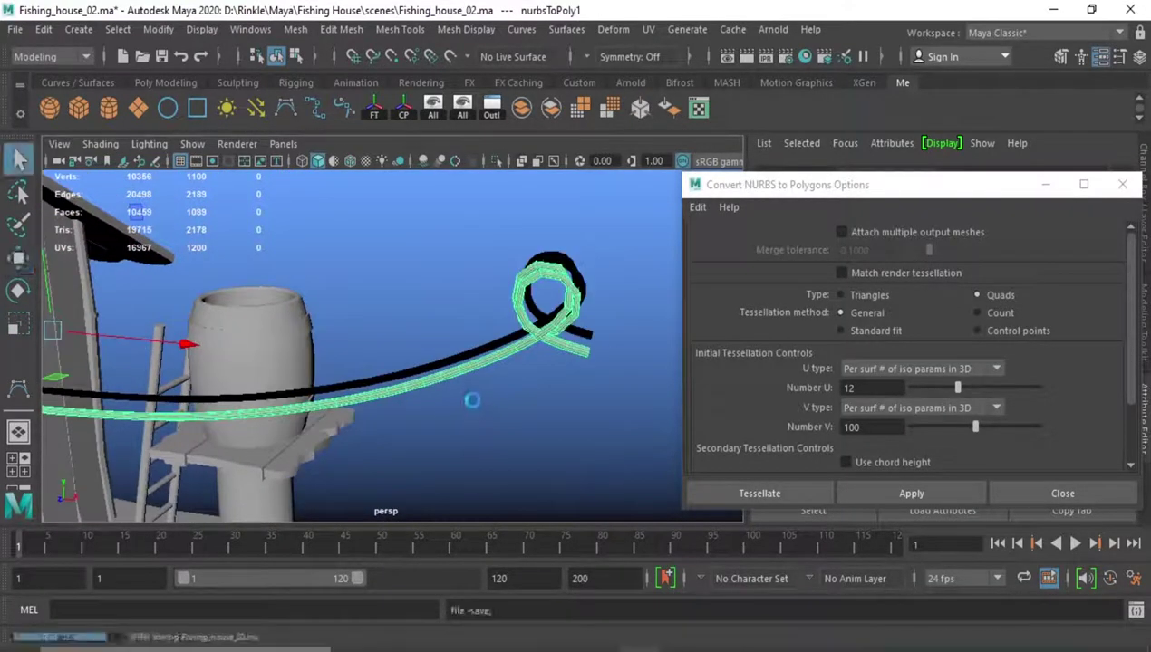
key(f)
mouse_move(387, 196)
alt+mouse_down()
mouse_move(501, 380)
mouse_move(399, 290)
alt+mouse_up()
click(599, 450)
- Delete the rope strip, then undo the deletion and recent changes
key(Delete)
key(ctrl+z)
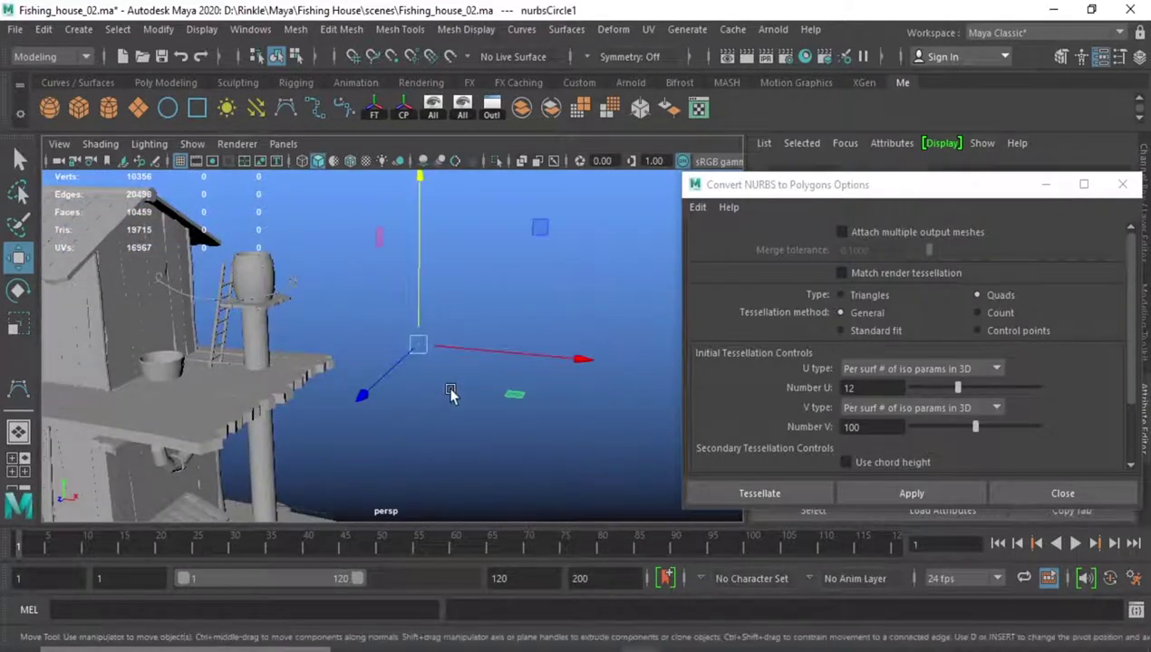
key(ctrl+z)
key(ctrl+z)
key(ctrl+z)
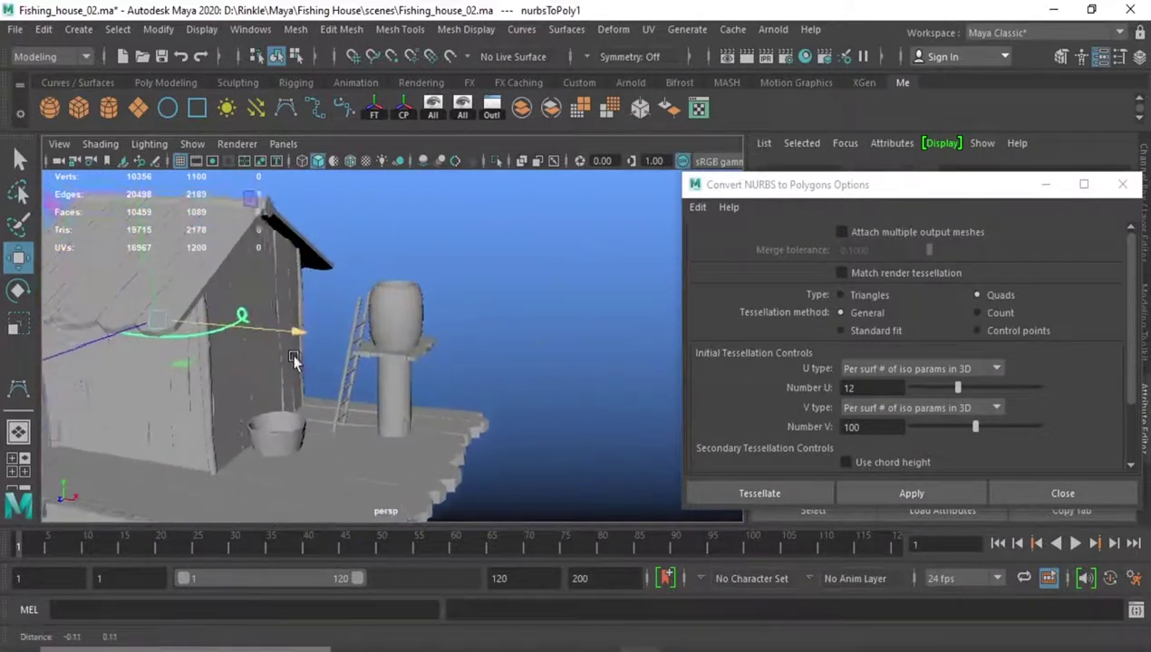
key(ctrl+z)
key(shift+z)
key(ctrl+z)
key(ctrl+z)
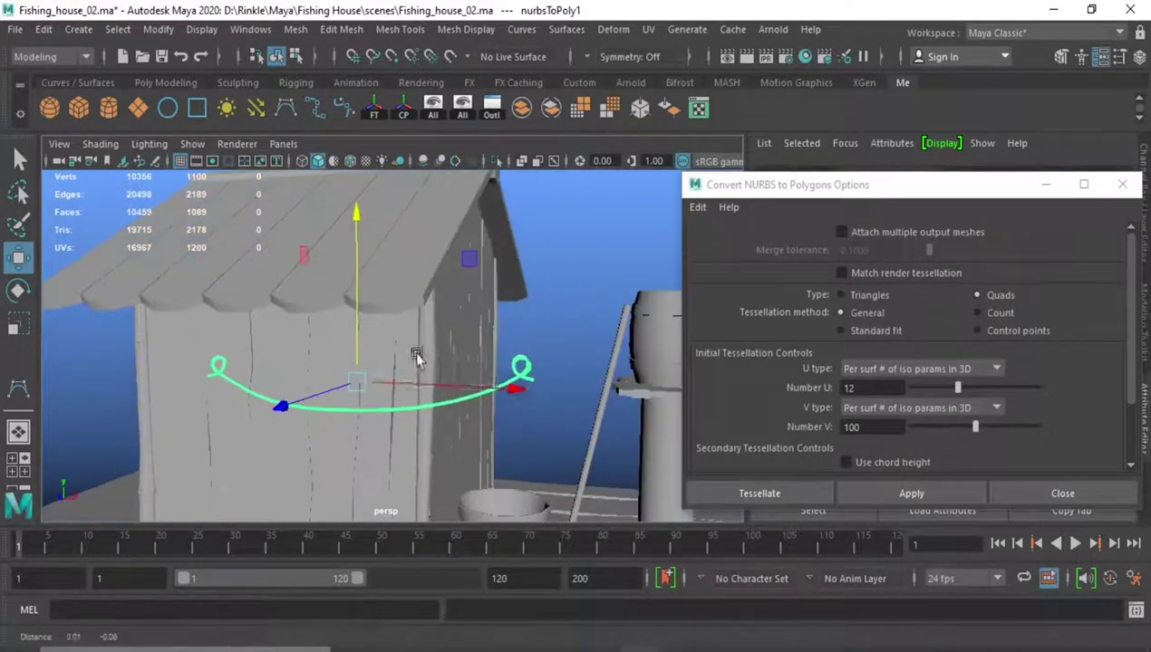
key(ctrl+z)
- Undo further back through the earlier edits to the rope
key(ctrl+z)
key(ctrl+z)
key(ctrl+z)
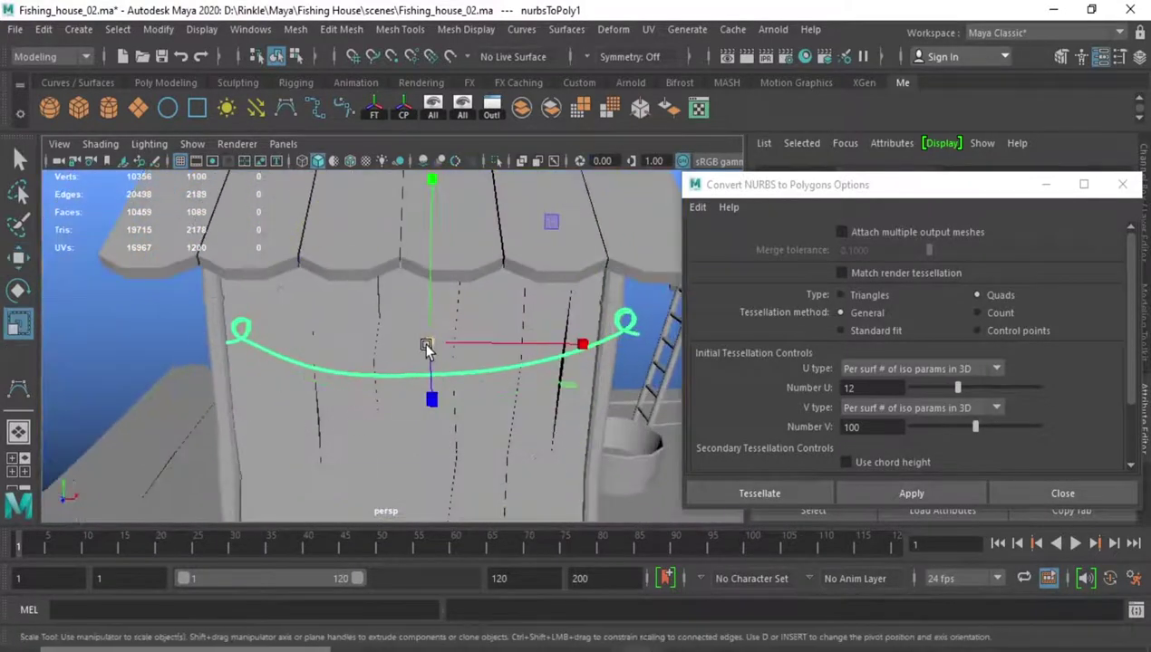
key(ctrl+z)
key(ctrl+z)
key(ctrl+z)
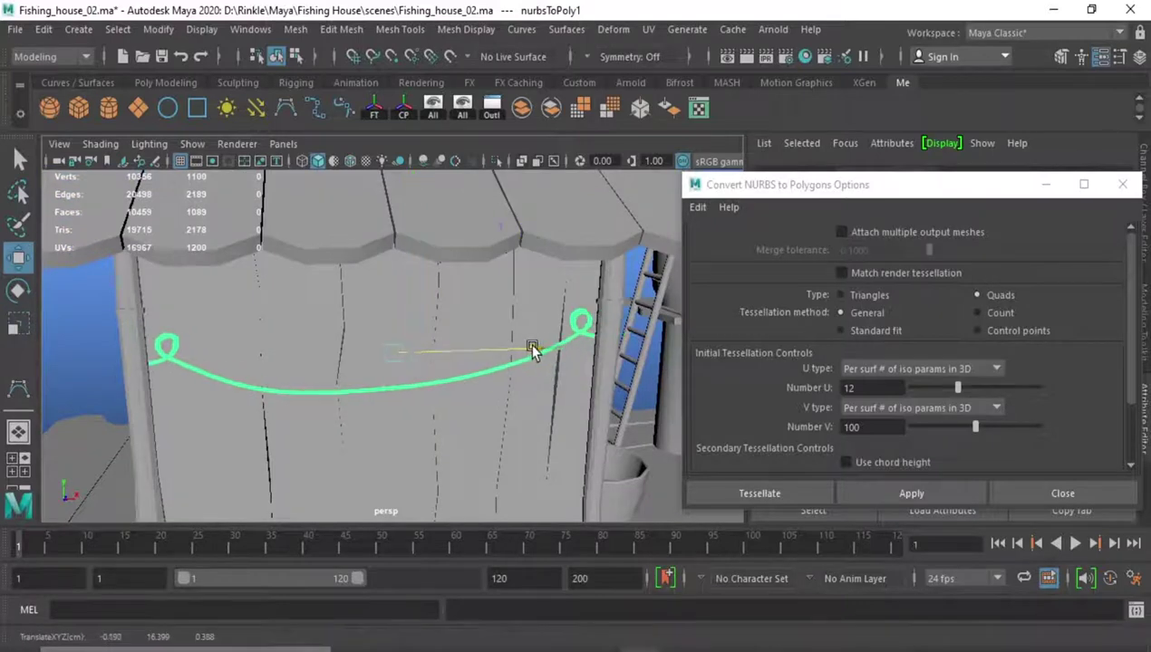
key(ctrl+z)
key(ctrl+z)
key(ctrl+z)
key(ctrl+z)
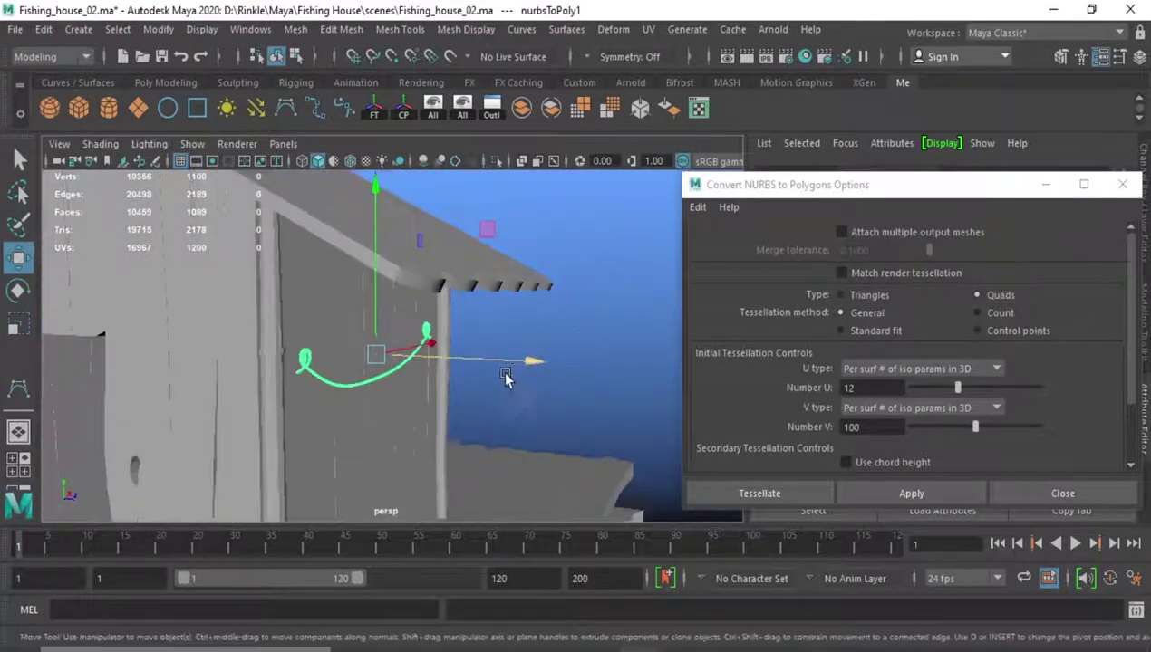
key(ctrl+z)
key(ctrl+z)
key(ctrl+z)
key(ctrl+z)
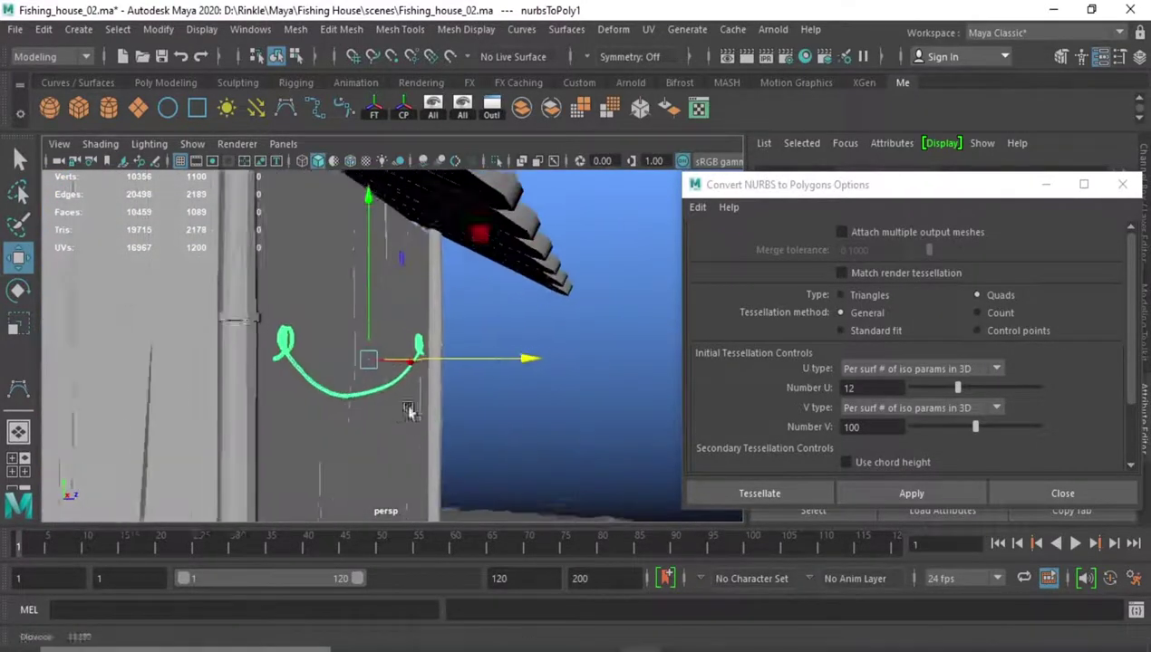
key(ctrl+z)
key(ctrl+z)
key(ctrl+z)
key(ctrl+z)
key(ctrl+z)
key(ctrl+z)
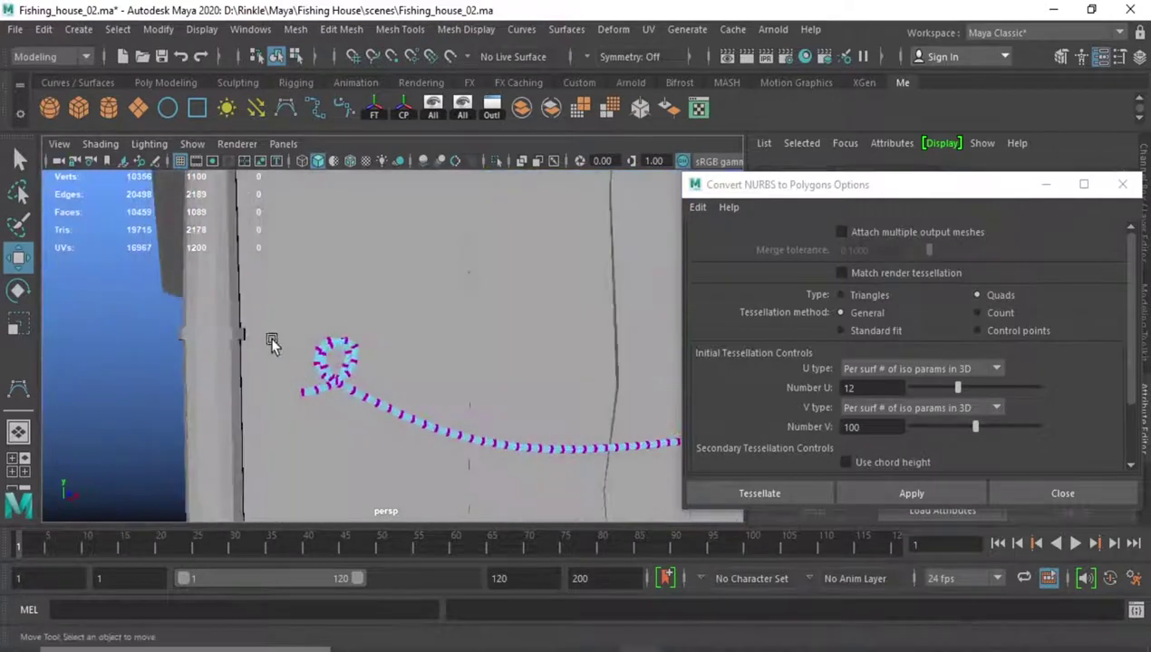
key(ctrl+z)
- Select the rope's end-loop vertices and scale them down slightly to tighten the loop
drag(229, 279, 326, 421)
key(ctrl+z)
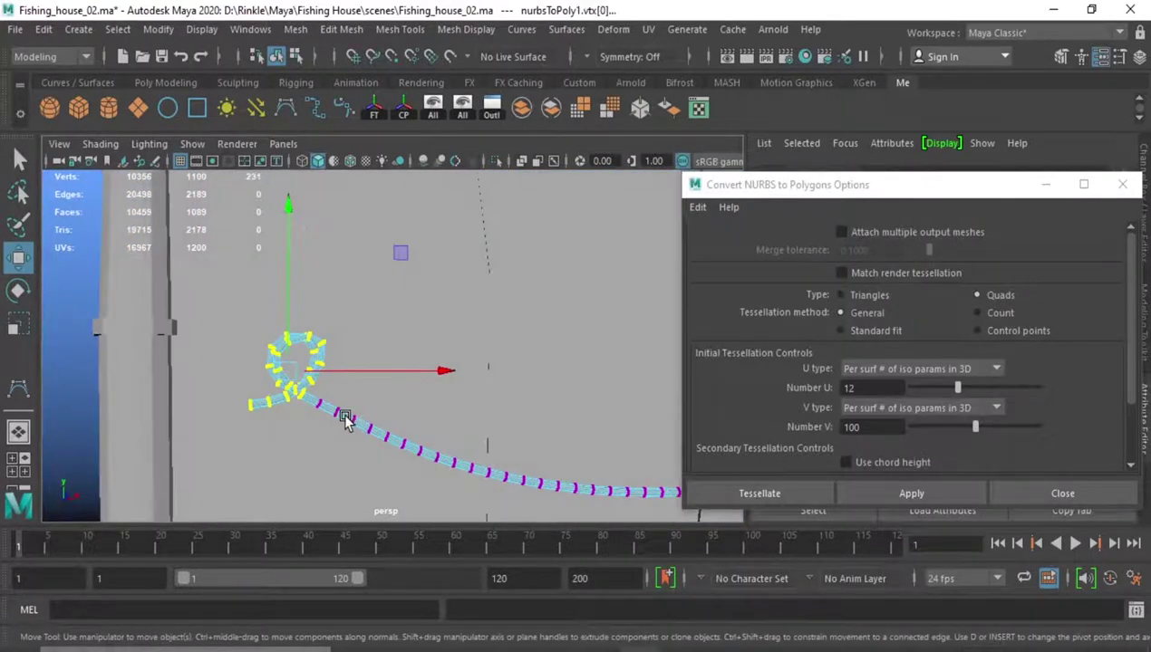
key(e)
key(r)
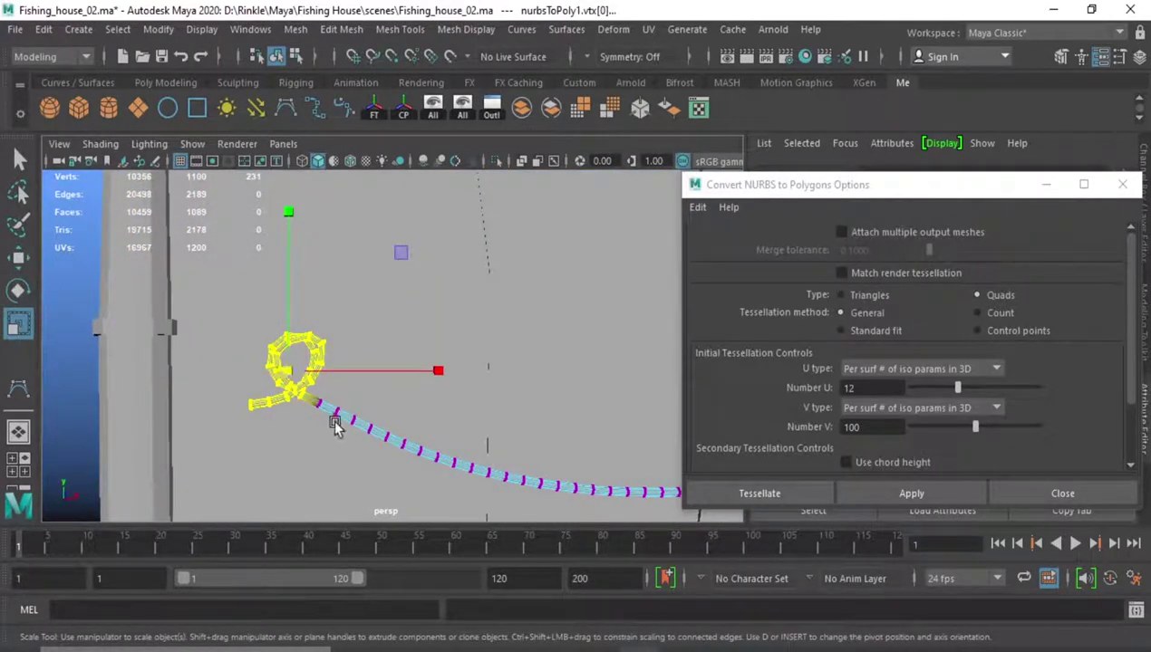
mouse_move(288, 371)
mouse_down()
mouse_move(269, 217)
mouse_move(251, 410)
mouse_up()
key(w)
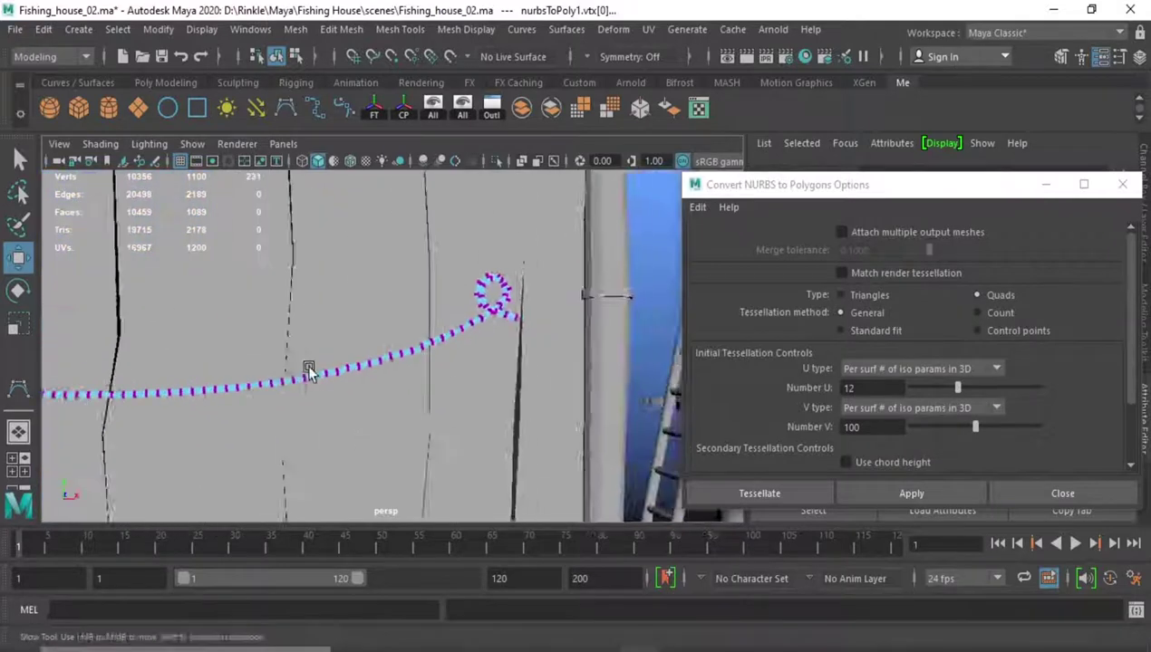
- Select the loop vertices again, then return to object mode and reselect the rope mesh
drag(392, 333, 424, 390)
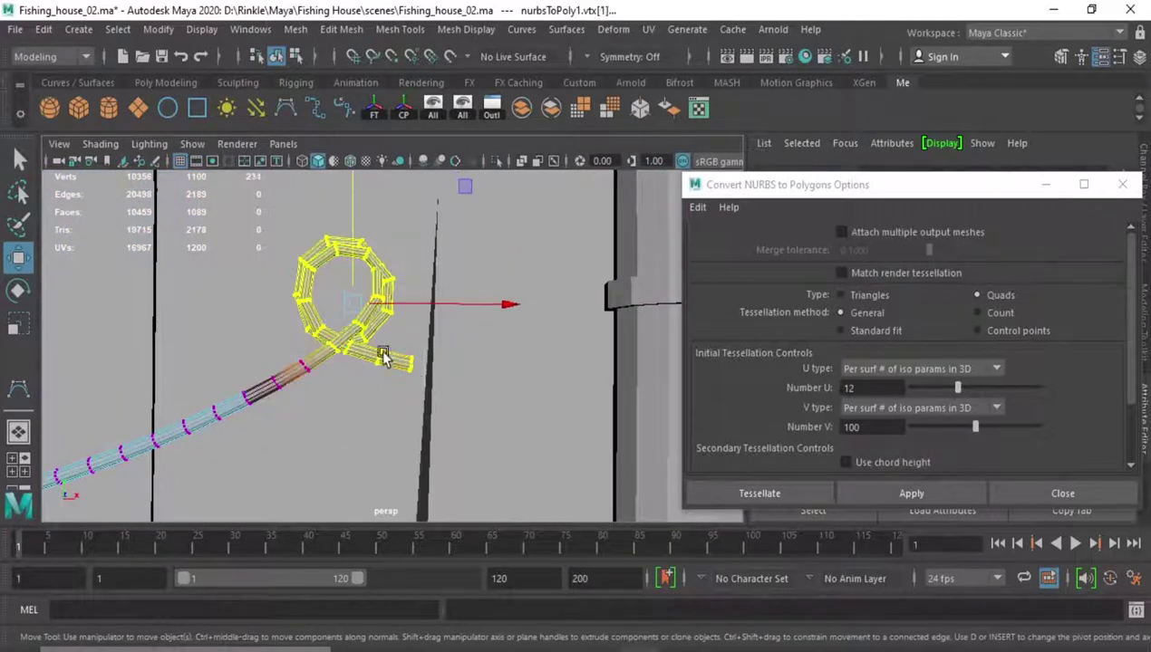
key(w)
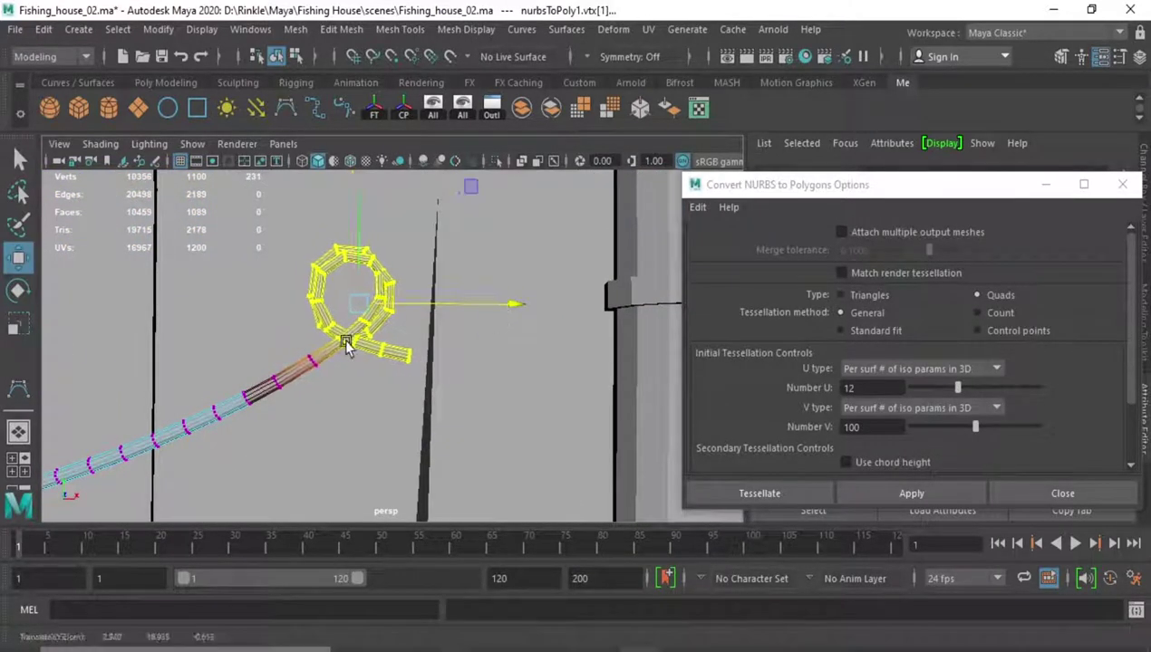
mouse_move(347, 339)
alt+mouse_down()
mouse_move(424, 360)
mouse_move(414, 383)
mouse_move(470, 372)
mouse_move(437, 359)
mouse_move(524, 390)
alt+mouse_up()
key(F8)
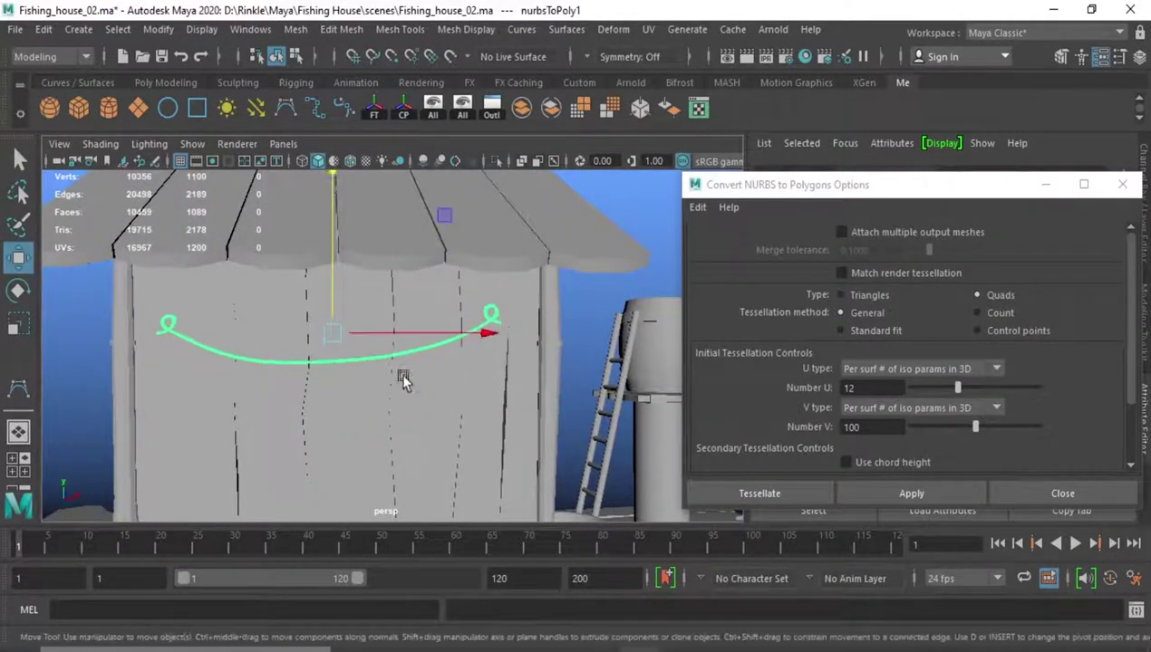
mouse_move(399, 378)
alt+mouse_down()
mouse_move(462, 378)
mouse_move(399, 344)
mouse_move(486, 428)
mouse_move(390, 430)
alt+mouse_up()
click(487, 428)
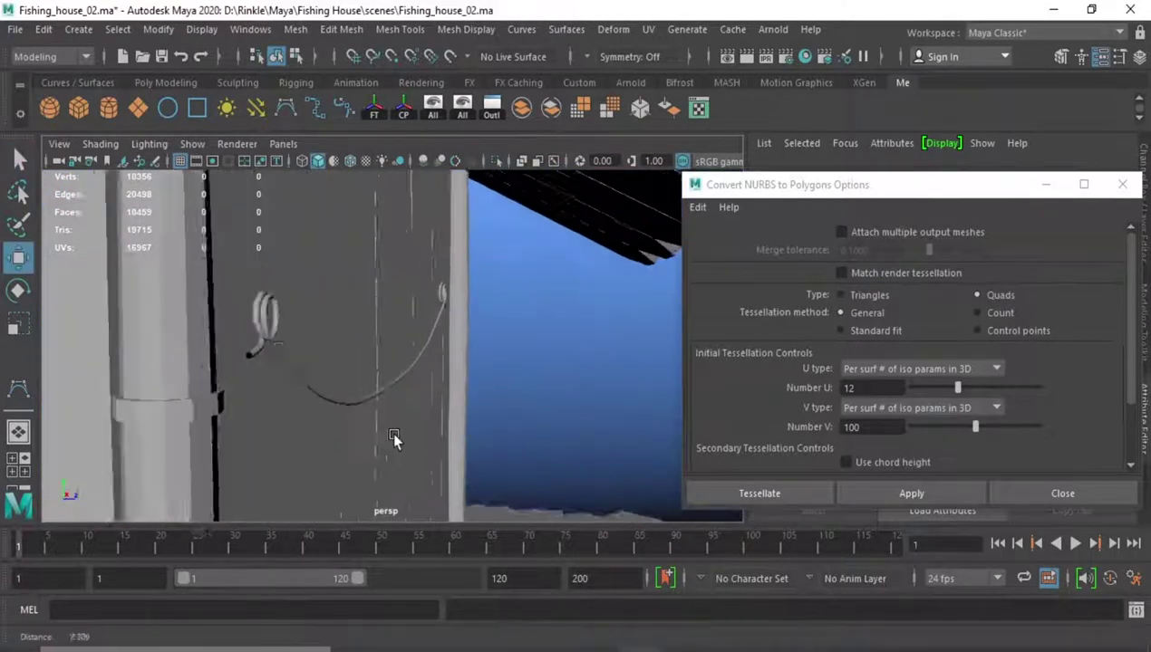
click(412, 353)
mouse_move(556, 332)
alt+mouse_down()
mouse_move(398, 329)
mouse_move(393, 393)
mouse_move(341, 264)
alt+mouse_up()
- Pick the rope's end in vertex mode and extrude its open edge
key(F9)
click(385, 342)
alt+drag(385, 342, 494, 334)
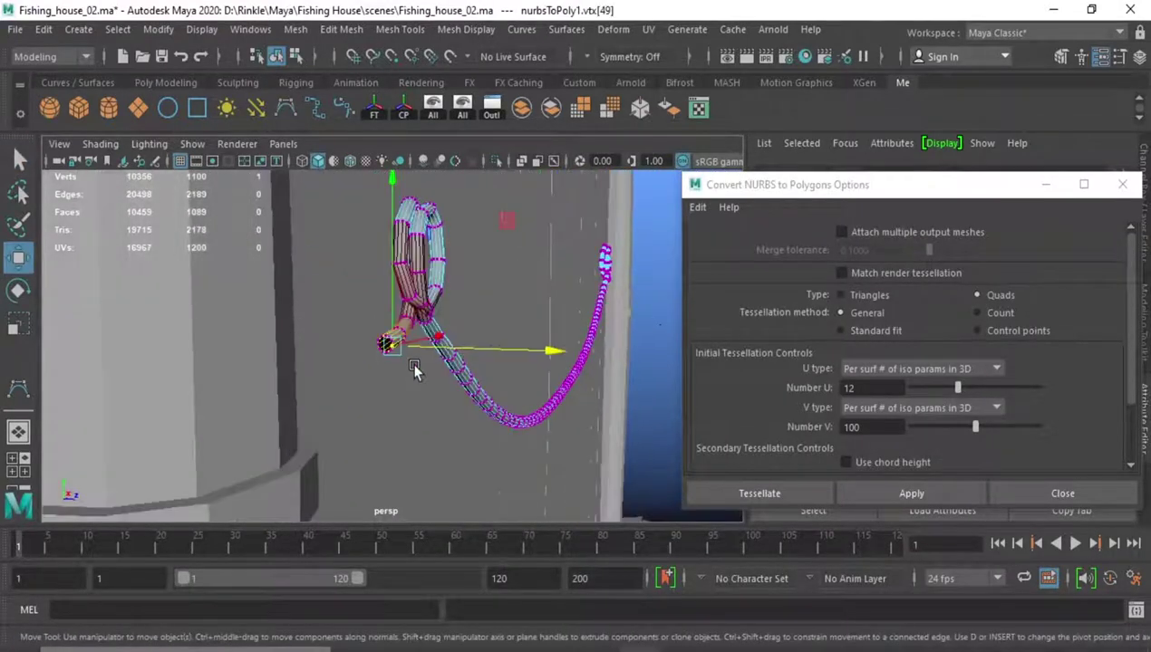
key(f)
key(ctrl+e)
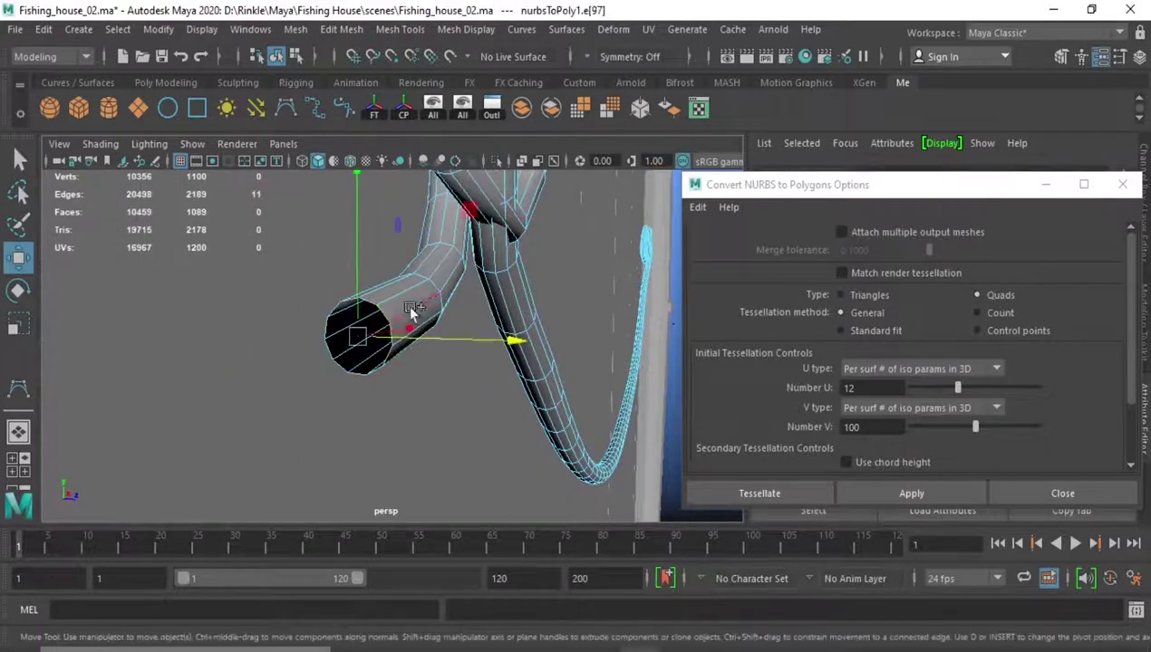
- Undo the trial extrusion and cap the open end of the rope tube
key(ctrl+z)
key(ctrl+z)
key(ctrl+z)
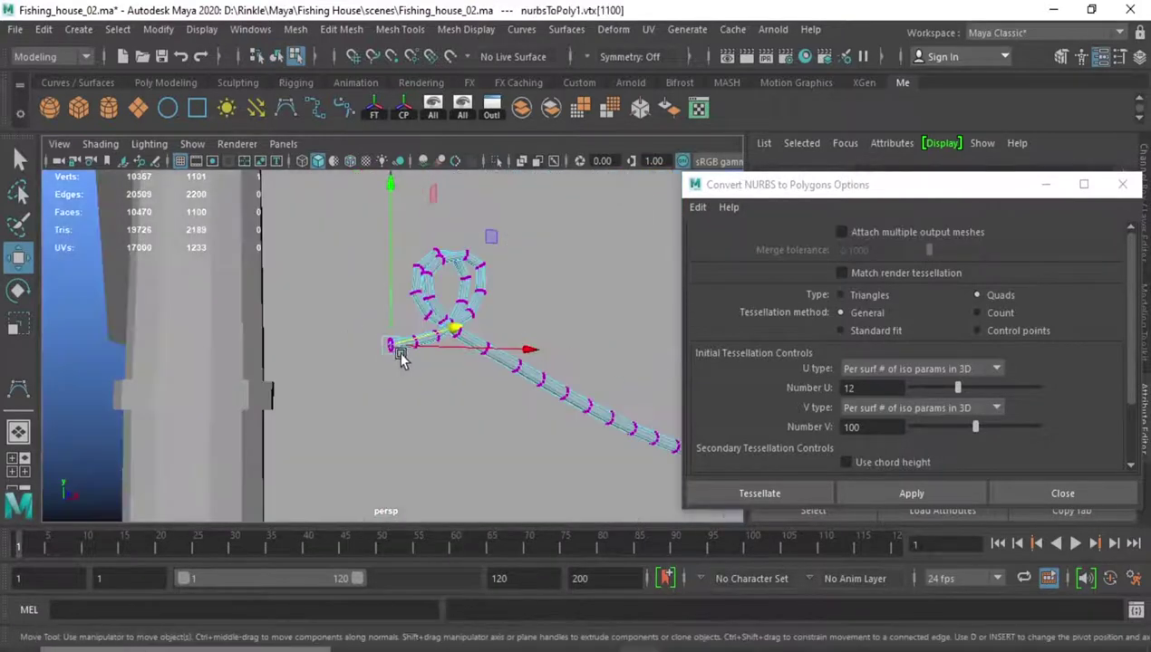
key(ctrl+z)
key(ctrl+z)
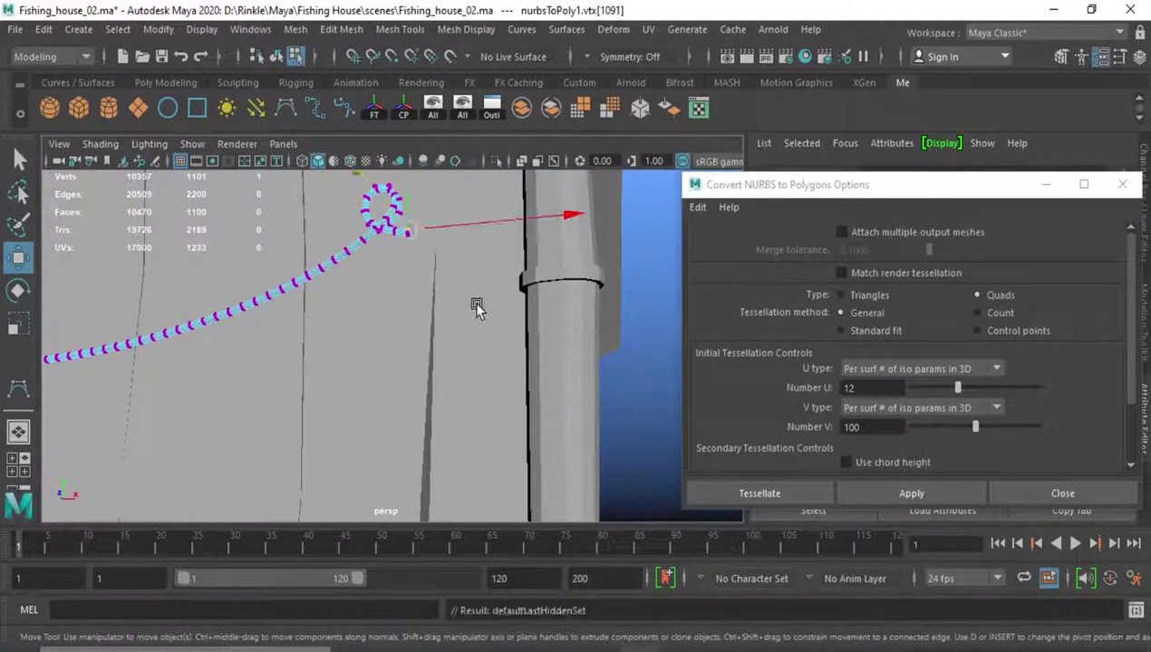
key(ctrl+z)
key(ctrl+z)
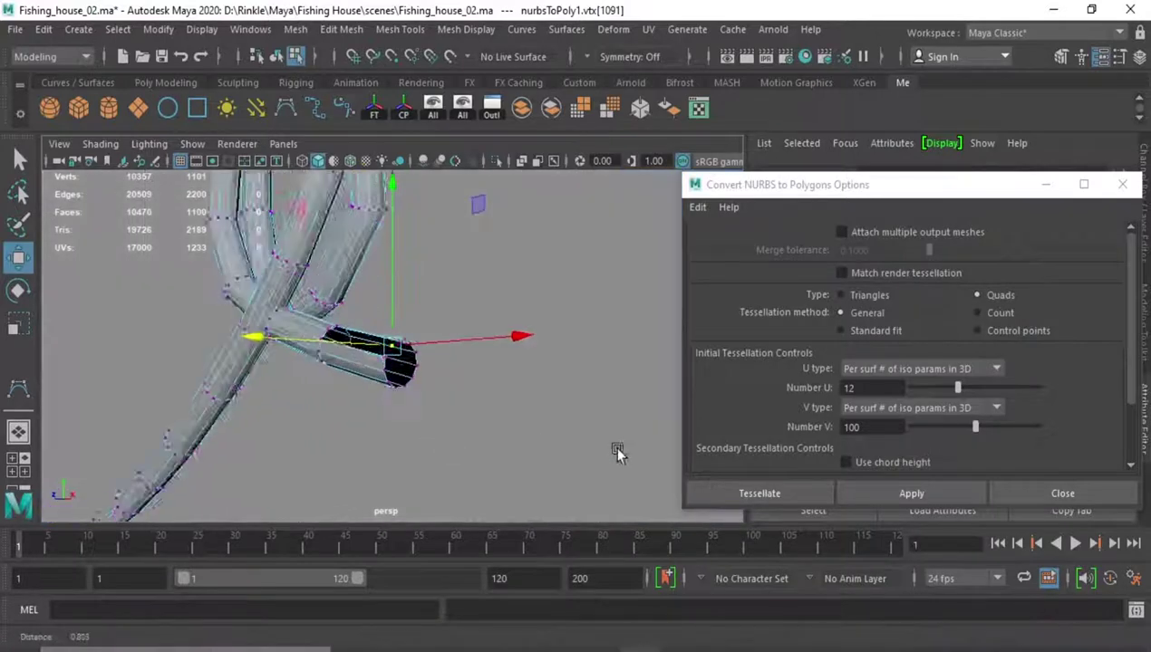
key(ctrl+z)
key(ctrl+z)
key(ctrl+z)
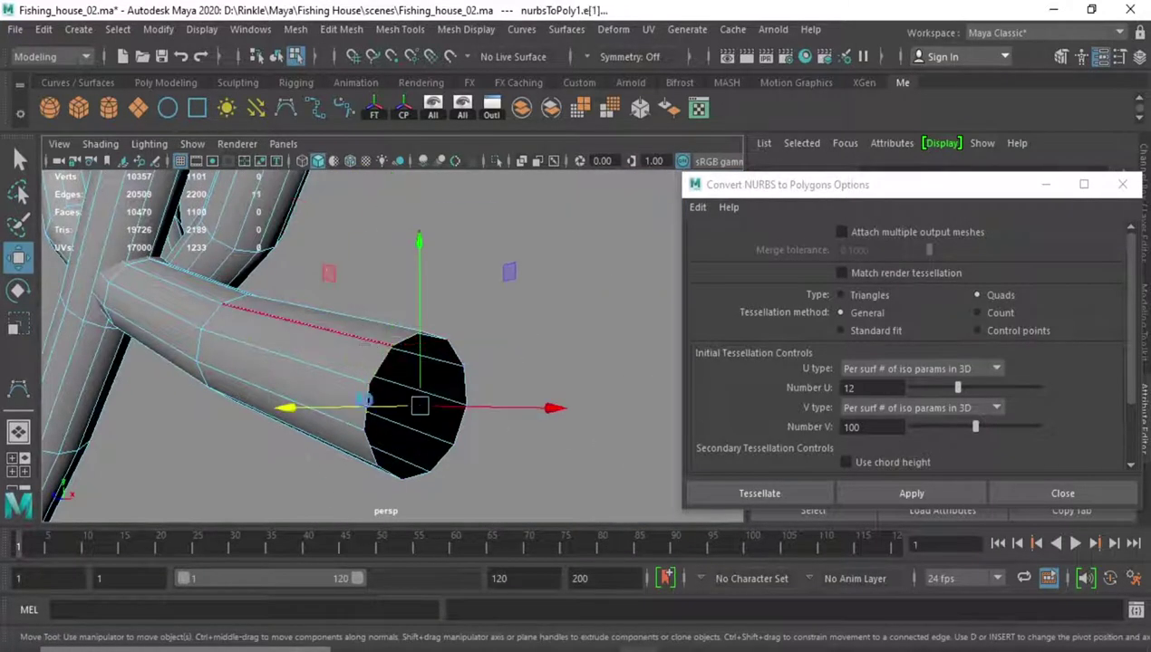
key(ctrl+e)
key(ctrl+z)
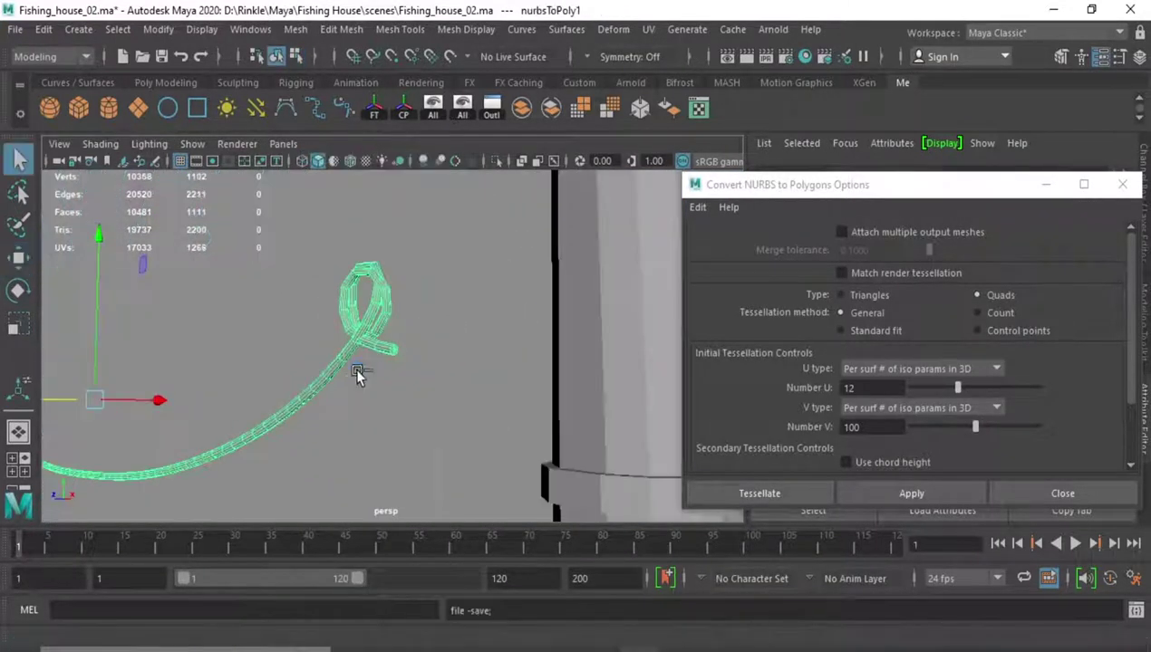
key(ctrl+z)
- Close the conversion options, then move pSphere1 beside the house wall and rotate it about X
key(ctrl+z)
key(ctrl+z)
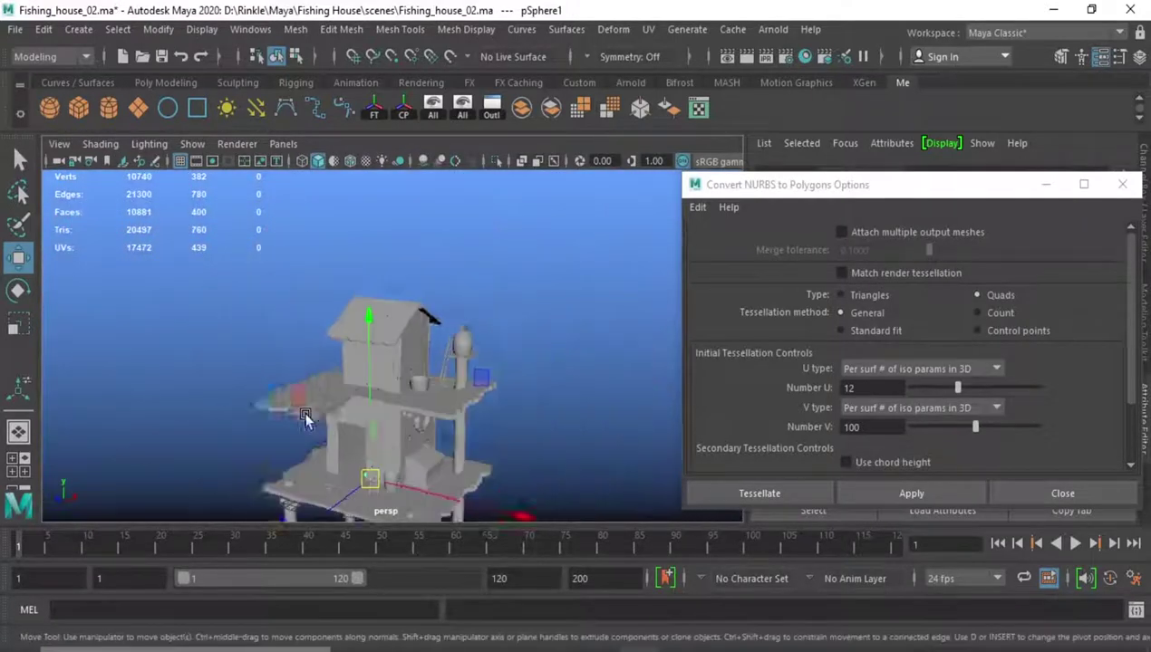
key(ctrl+z)
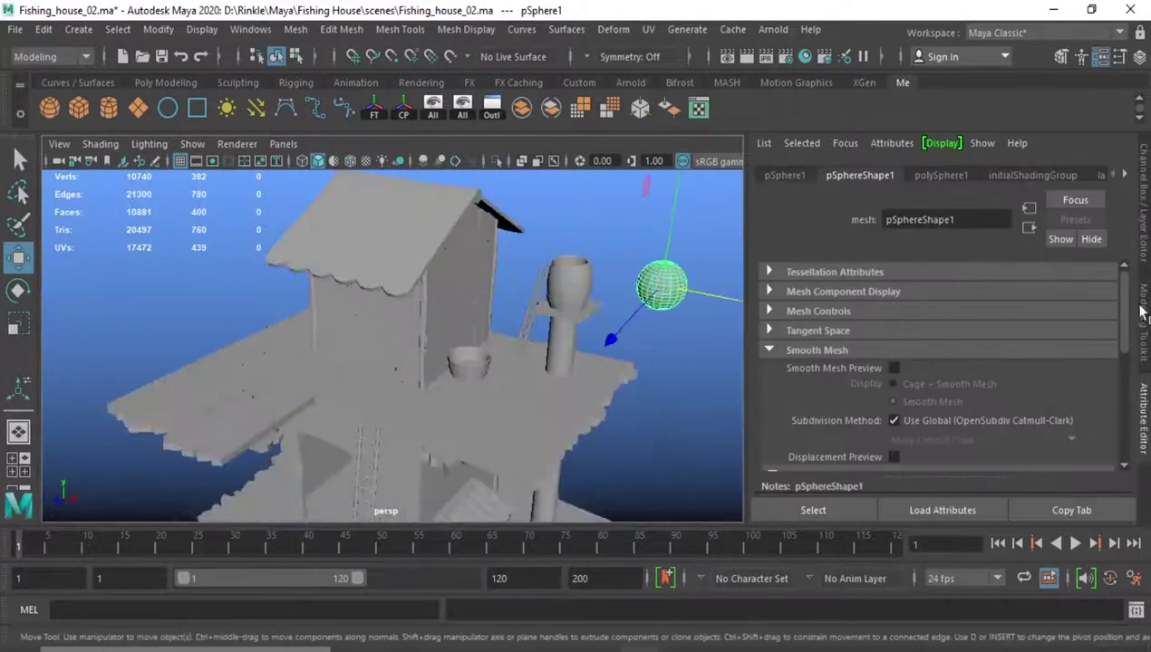
click(1021, 335)
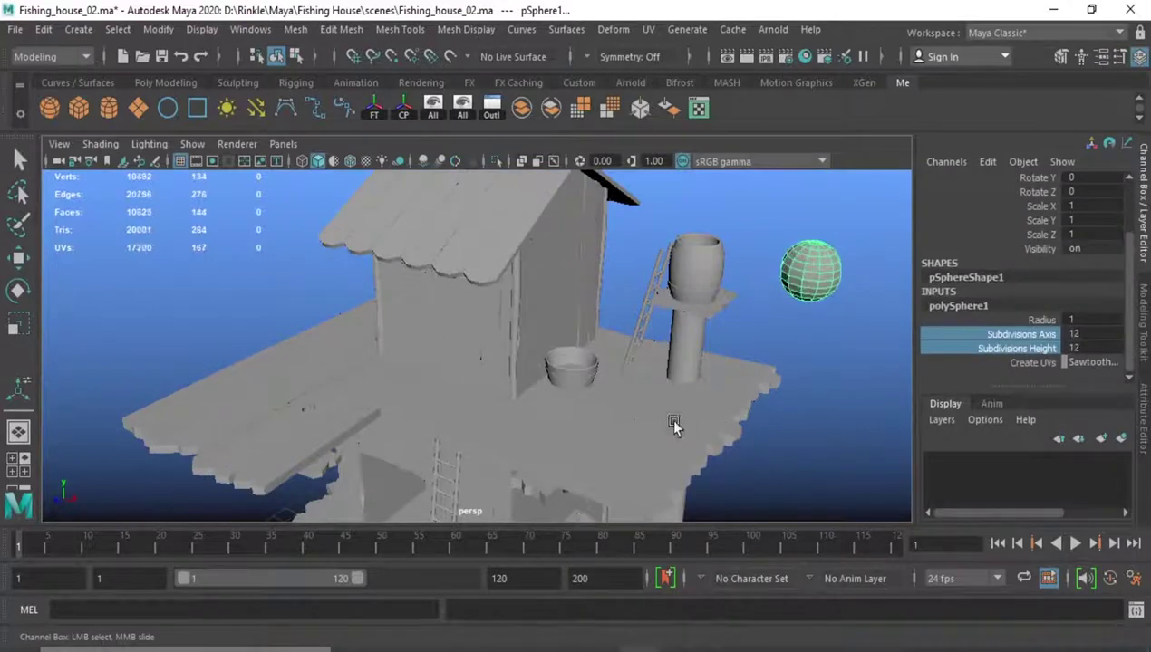
key(w)
alt+drag(673, 425, 347, 267)
drag(382, 216, 548, 389)
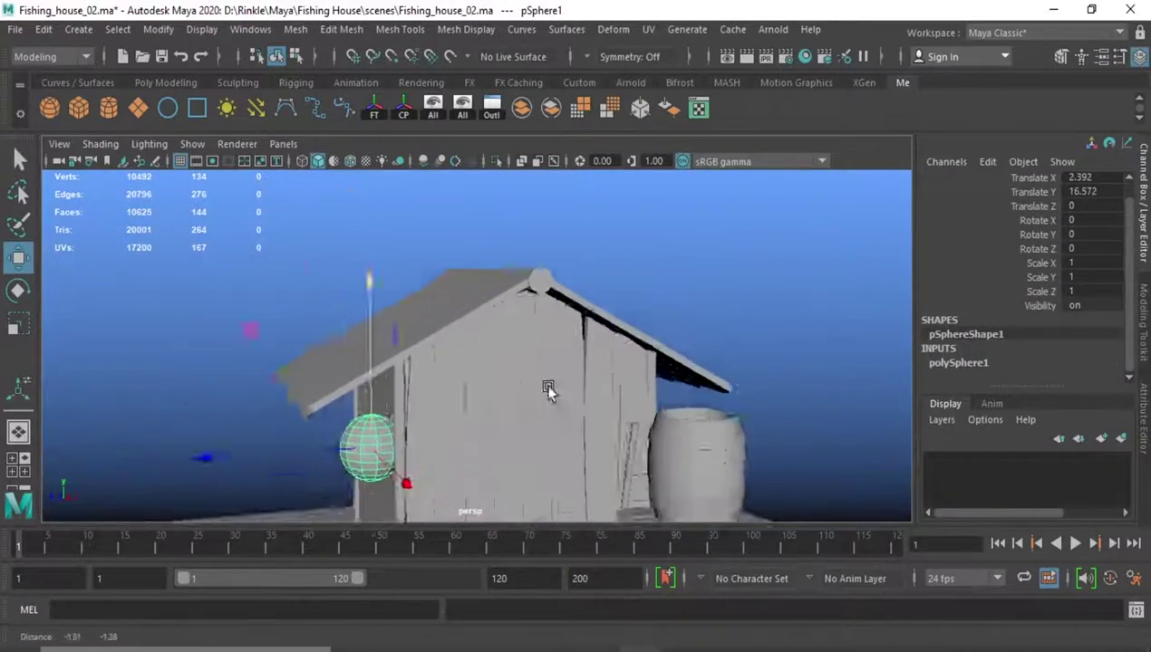
key(e)
key(f)
alt+drag(262, 318, 166, 499)
mouse_move(362, 215)
mouse_down()
mouse_move(396, 305)
mouse_move(550, 477)
mouse_up()
- Delete half the sphere's faces, then extrude the border into a thick ring and an outward tube
key(w)
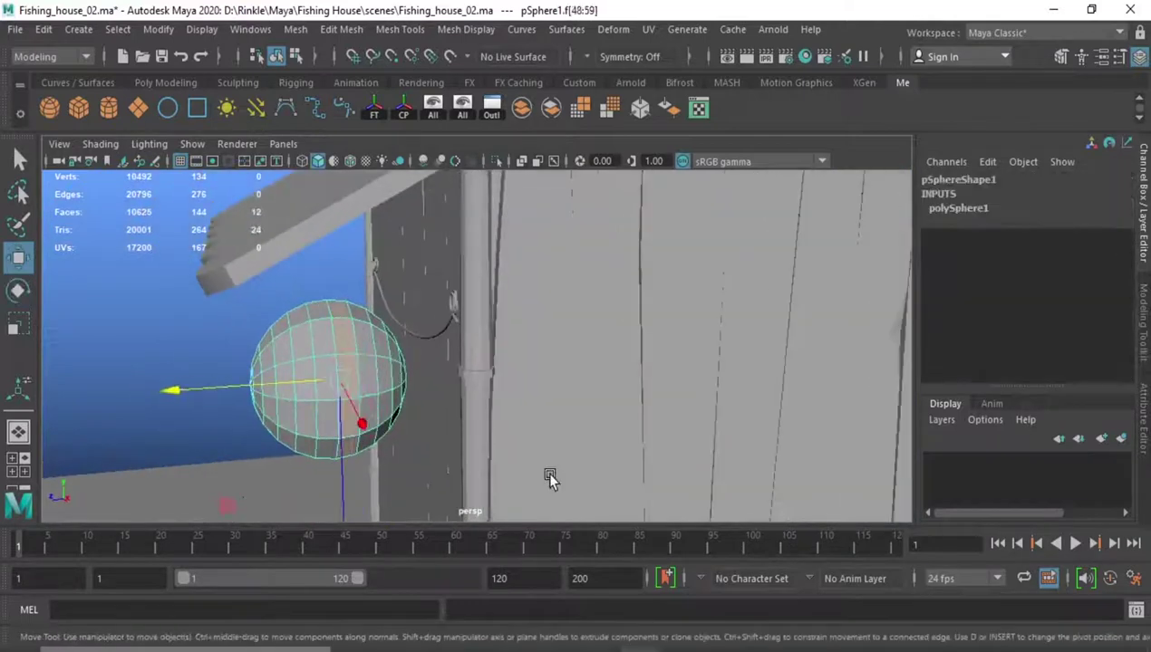
key(Delete)
key(ctrl+1)
key(ctrl+e)
mouse_move(471, 344)
mouse_down()
mouse_move(448, 333)
mouse_move(431, 359)
mouse_up()
key(w)
key(ctrl+e)
drag(304, 268, 372, 320)
- Bevel the tube's edges and save the scene
key(ctrl+b)
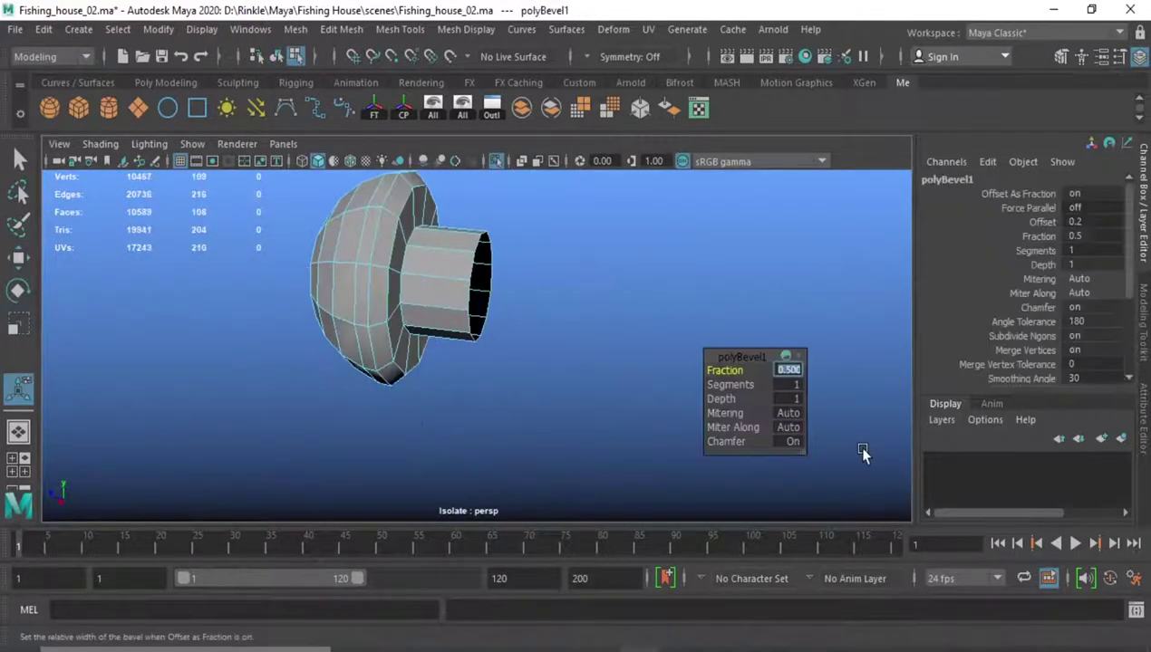
key(q)
click(405, 273)
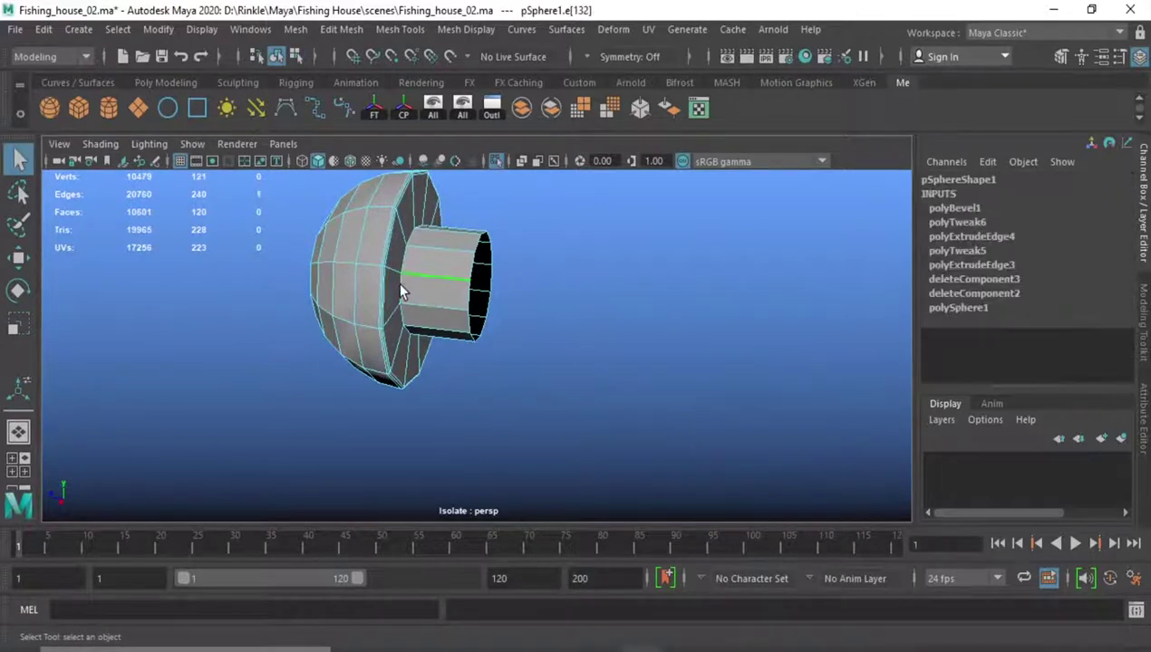
key(ctrl+b)
key(F8)
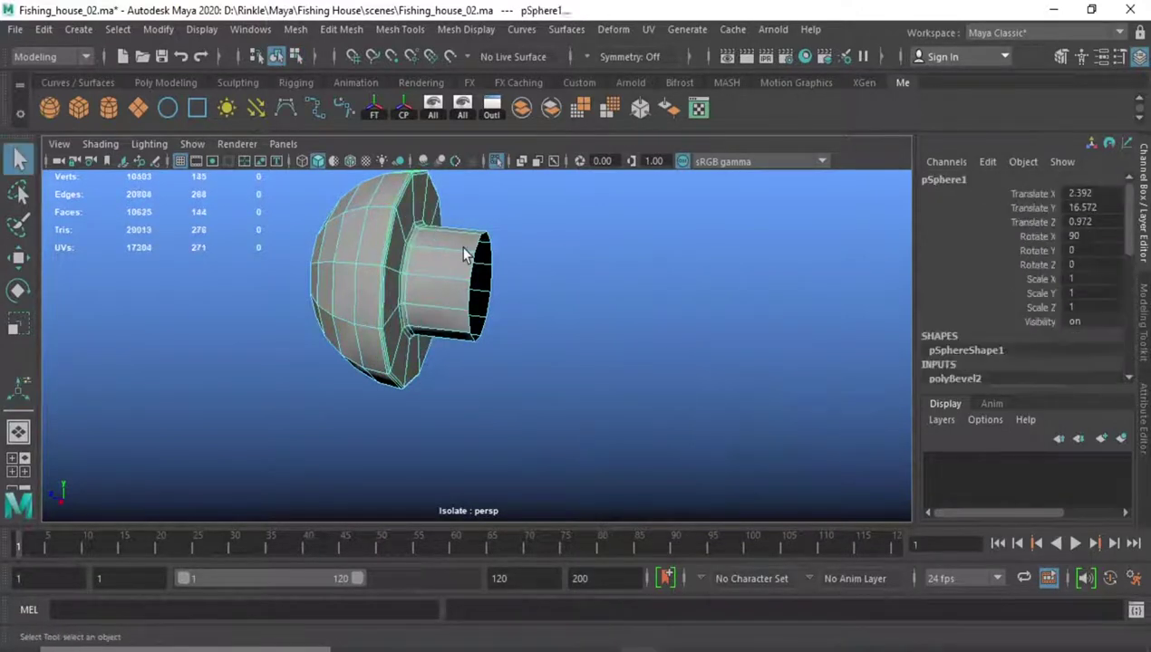
key(ctrl+s)
- Shrink the wall peg and move it up and along the hut wall
click(495, 160)
mouse_move(512, 324)
alt+mouse_down()
mouse_move(288, 348)
mouse_move(263, 380)
alt+mouse_up()
key(r)
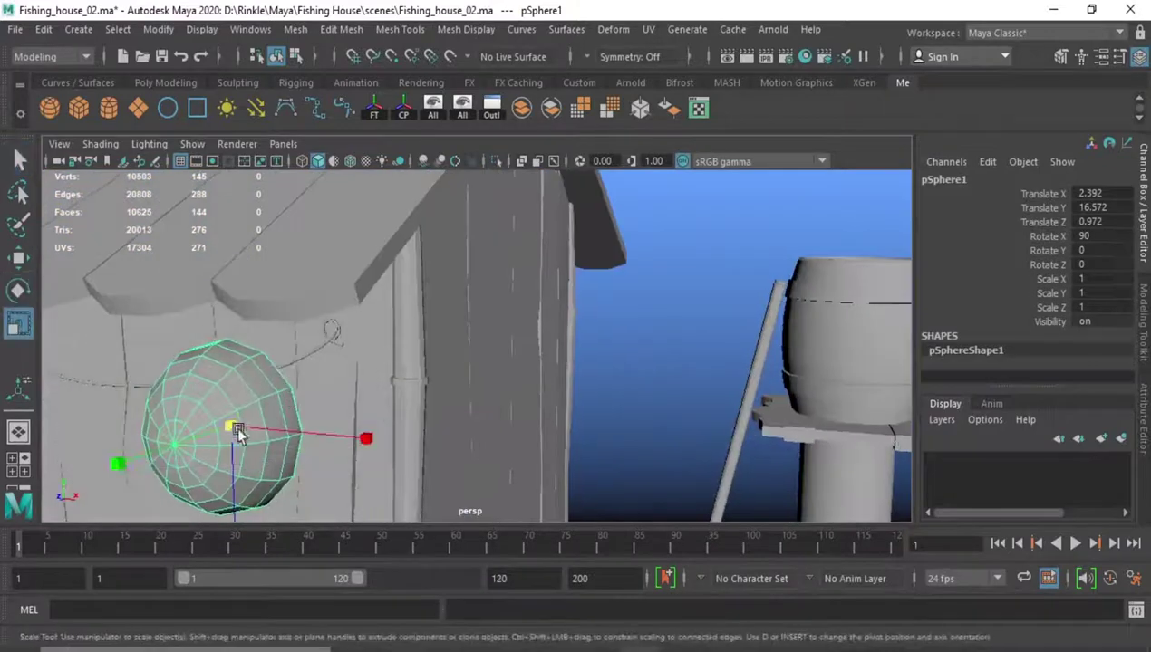
mouse_move(235, 425)
mouse_down()
mouse_move(128, 421)
mouse_move(352, 353)
mouse_up()
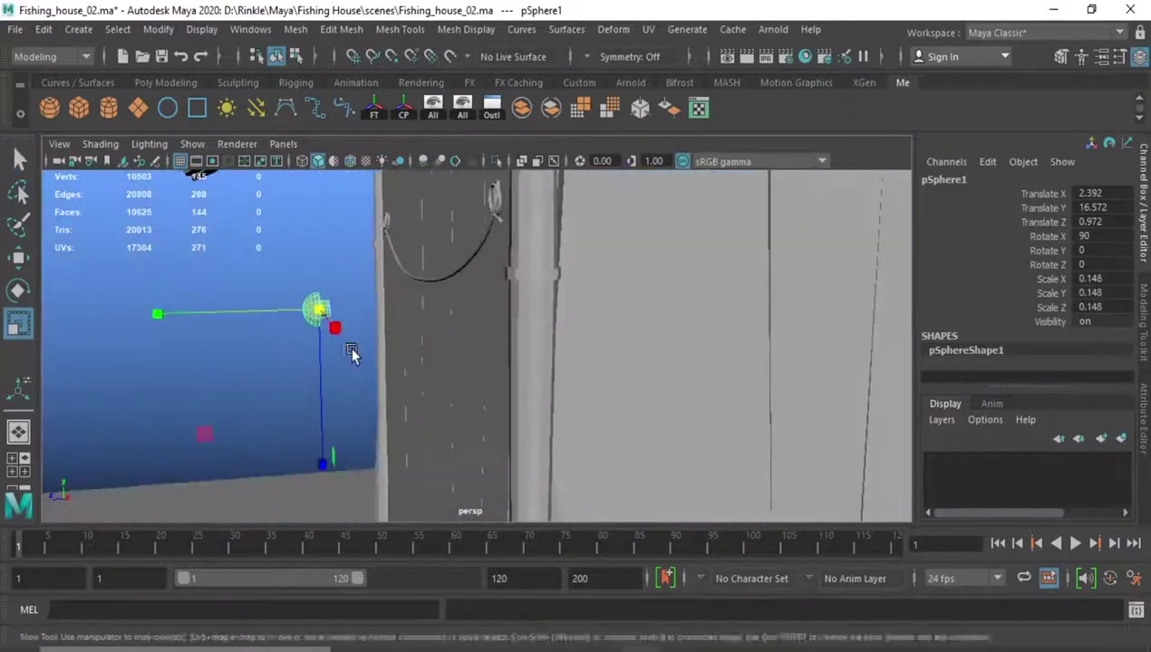
drag(320, 470, 317, 358)
mouse_move(169, 300)
mouse_down()
mouse_move(292, 302)
mouse_move(480, 342)
mouse_up()
key(f)
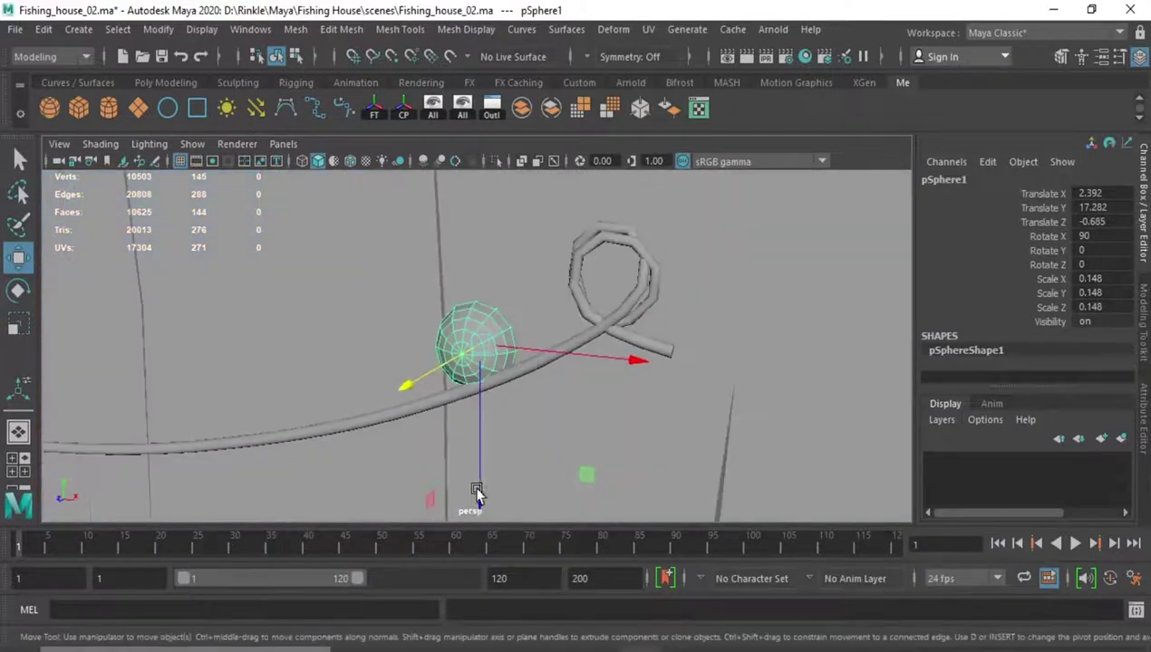
- Scale the peg to 0.114 and nudge it into the rope loop
drag(475, 496, 471, 455)
drag(639, 310, 785, 295)
key(e)
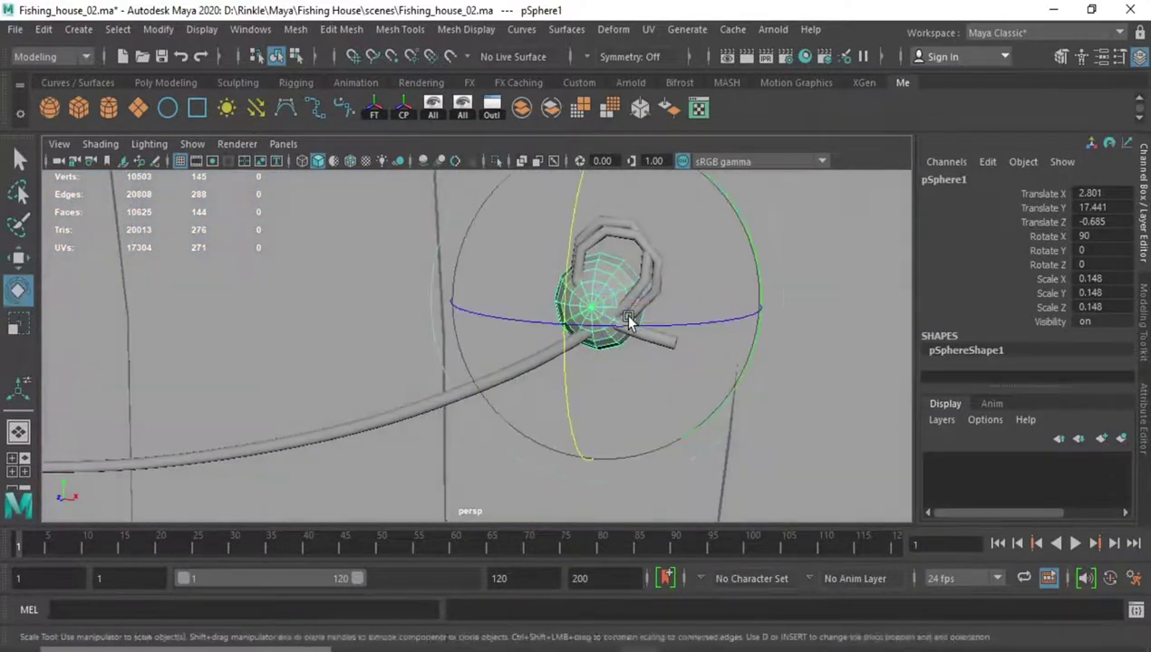
key(r)
drag(596, 416, 596, 458)
key(w)
mouse_move(635, 411)
alt+mouse_down()
mouse_move(694, 308)
mouse_move(369, 313)
mouse_move(506, 298)
mouse_move(480, 359)
alt+mouse_up()
mouse_move(634, 311)
mouse_down()
mouse_move(331, 362)
mouse_move(272, 322)
mouse_up()
- Flatten the rope-end knob by shifting its front vertices
alt+drag(272, 322, 436, 312)
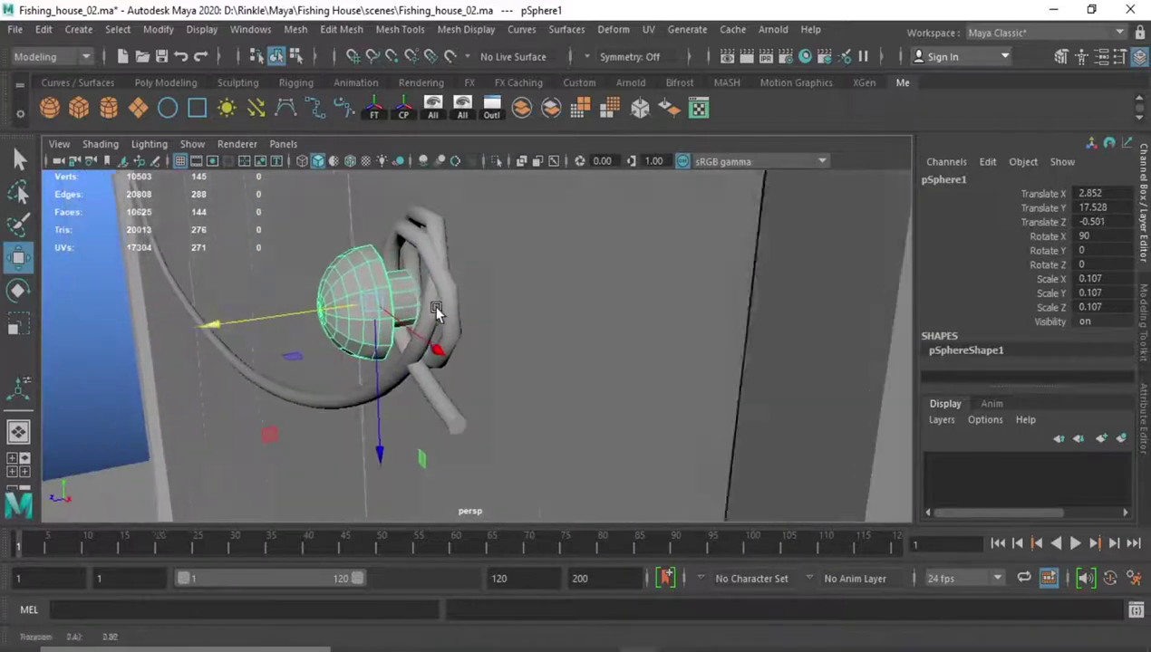
key(F10)
double_click(408, 280)
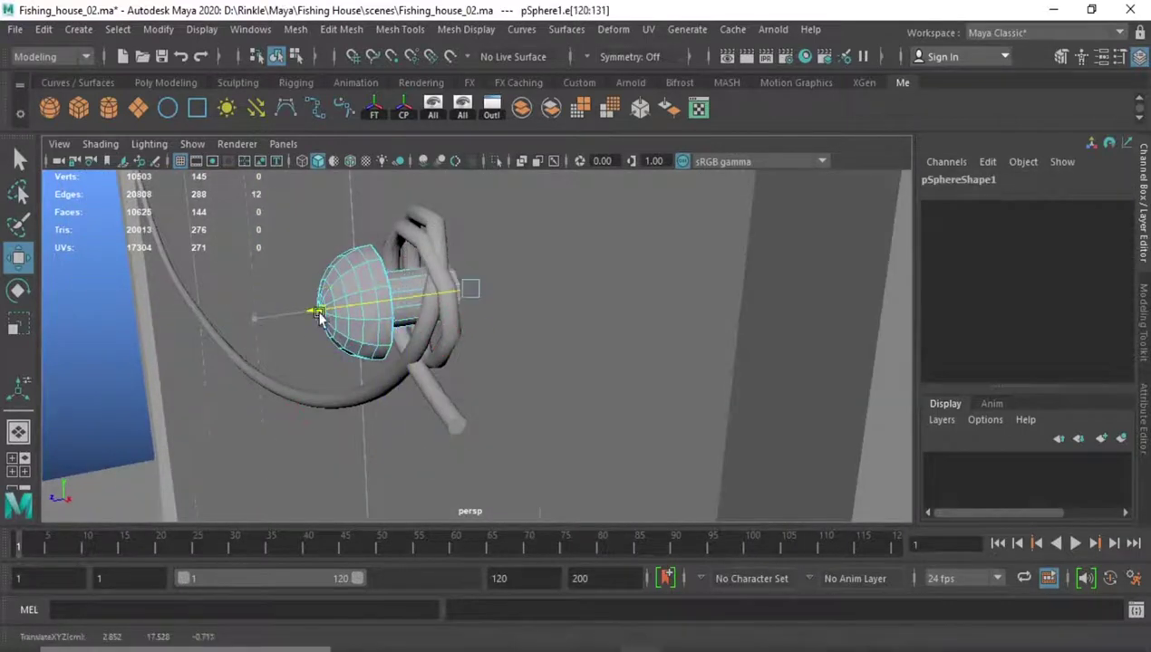
alt+drag(386, 334, 372, 333)
key(F9)
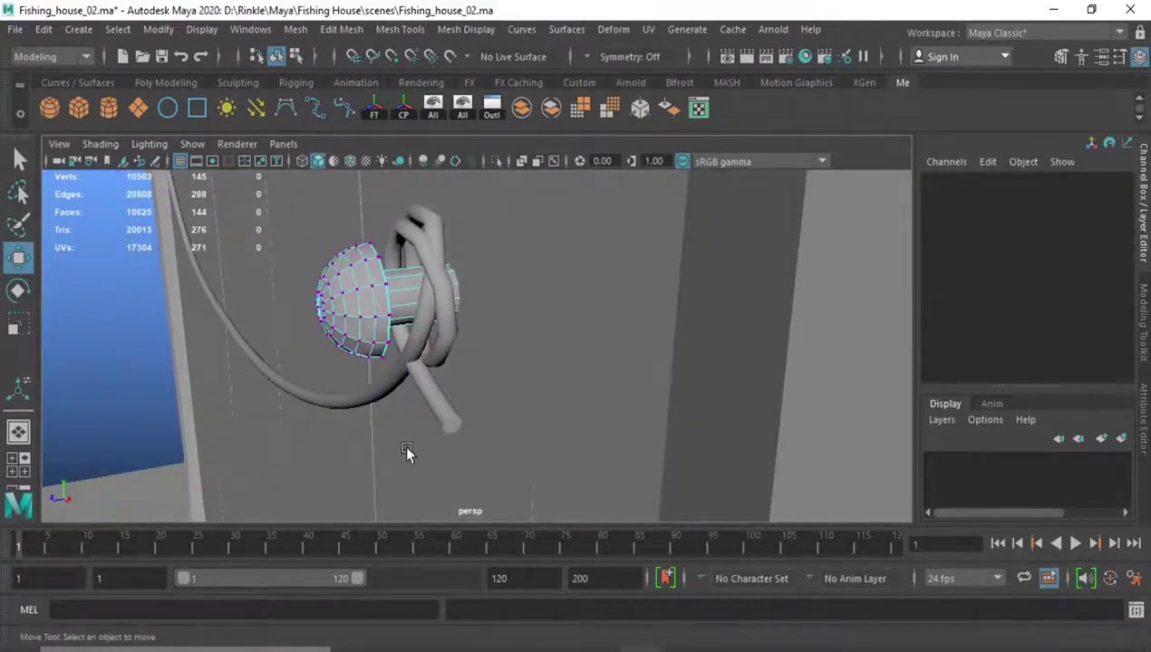
drag(407, 453, 179, 326)
middle_drag(179, 327, 209, 323)
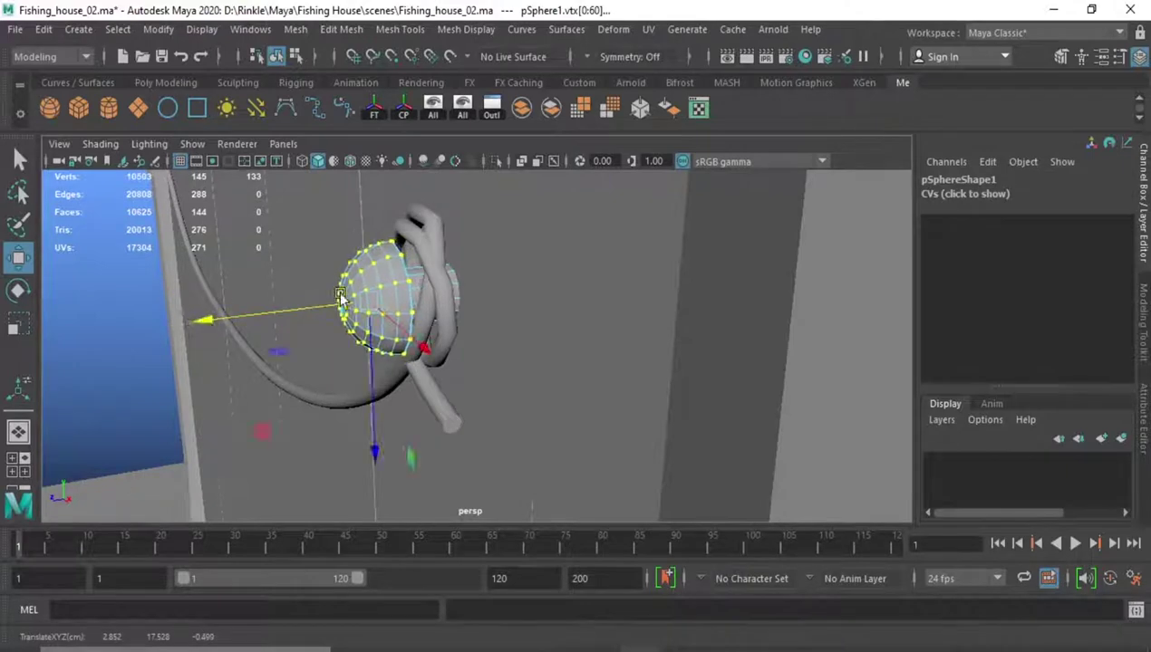
key(F8)
key(f)
- Duplicate the knob as pSphere2 and place it at X -3.339 on the rope's other loop
key(e)
mouse_move(470, 301)
alt+mouse_down()
mouse_move(465, 344)
mouse_move(337, 392)
mouse_move(382, 380)
alt+mouse_up()
key(w)
key(ctrl+d)
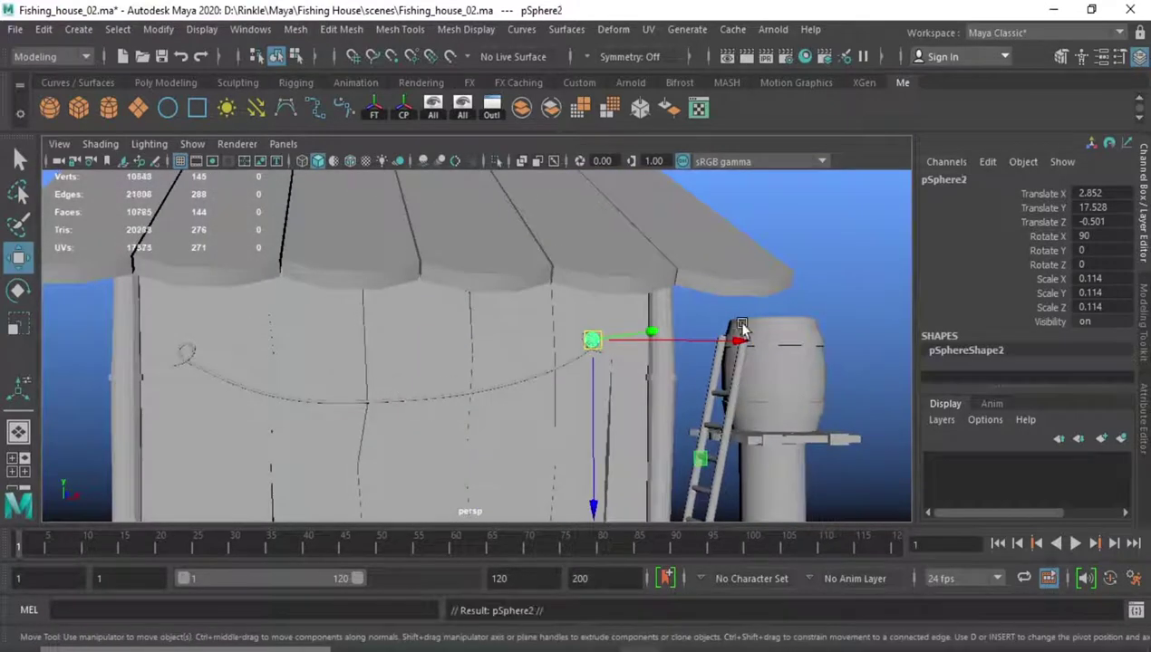
mouse_move(739, 334)
mouse_down()
mouse_move(359, 347)
mouse_move(483, 323)
mouse_up()
key(f)
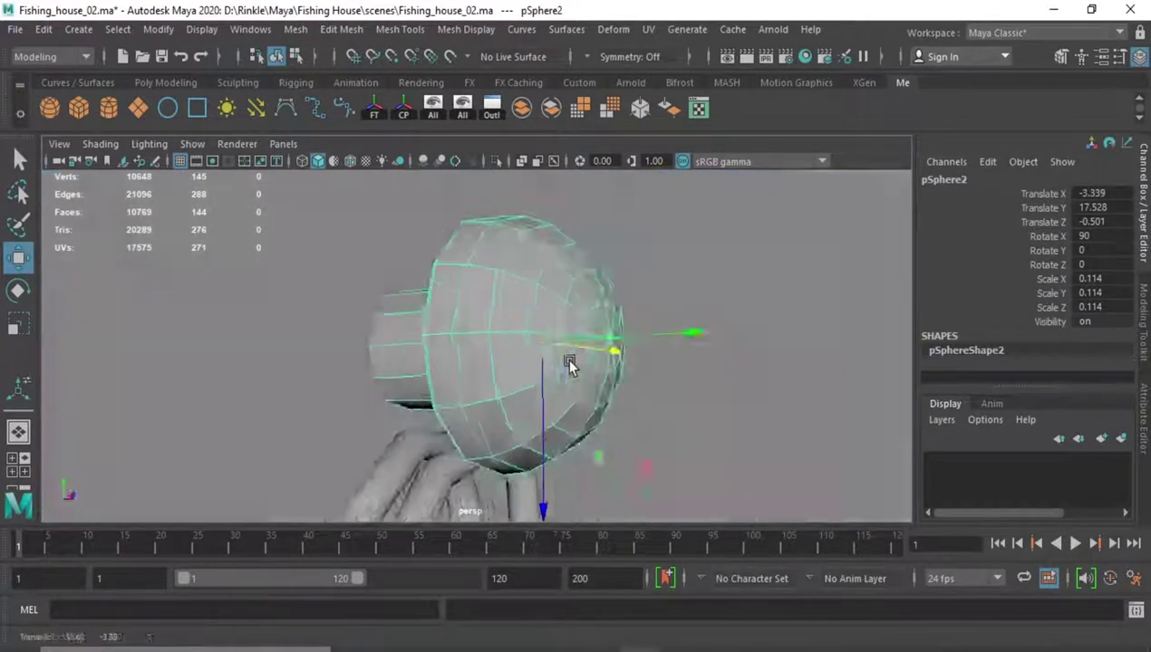
drag(513, 453, 508, 571)
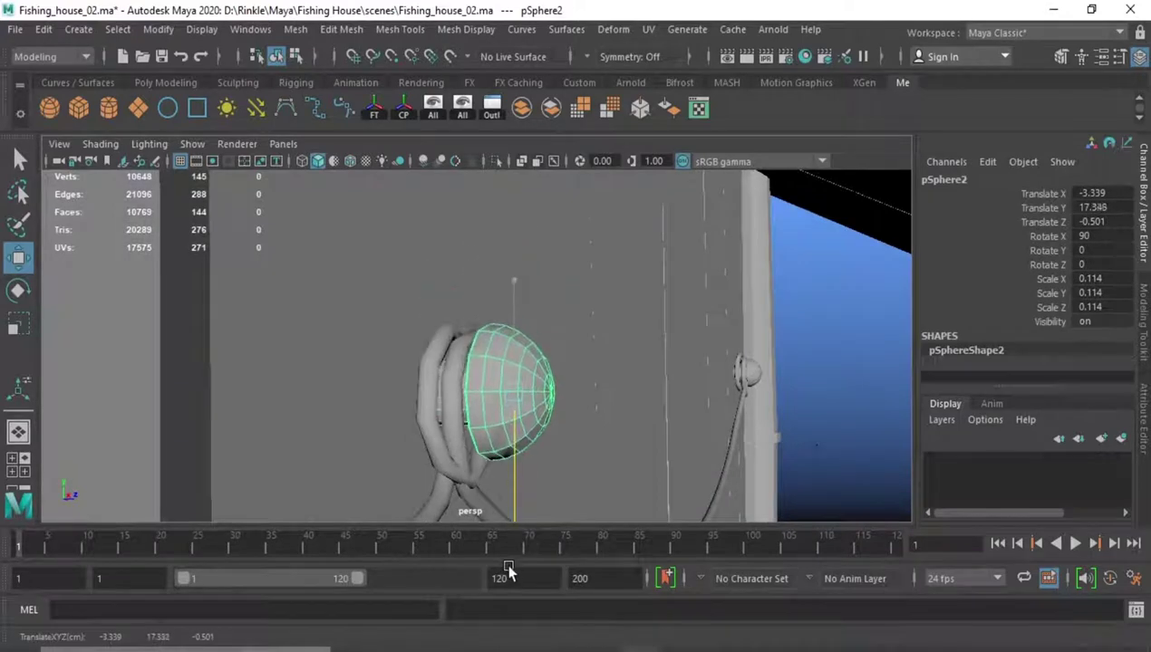
mouse_move(496, 529)
alt+mouse_down()
mouse_move(490, 424)
mouse_move(575, 426)
mouse_move(494, 413)
mouse_move(580, 409)
alt+mouse_up()
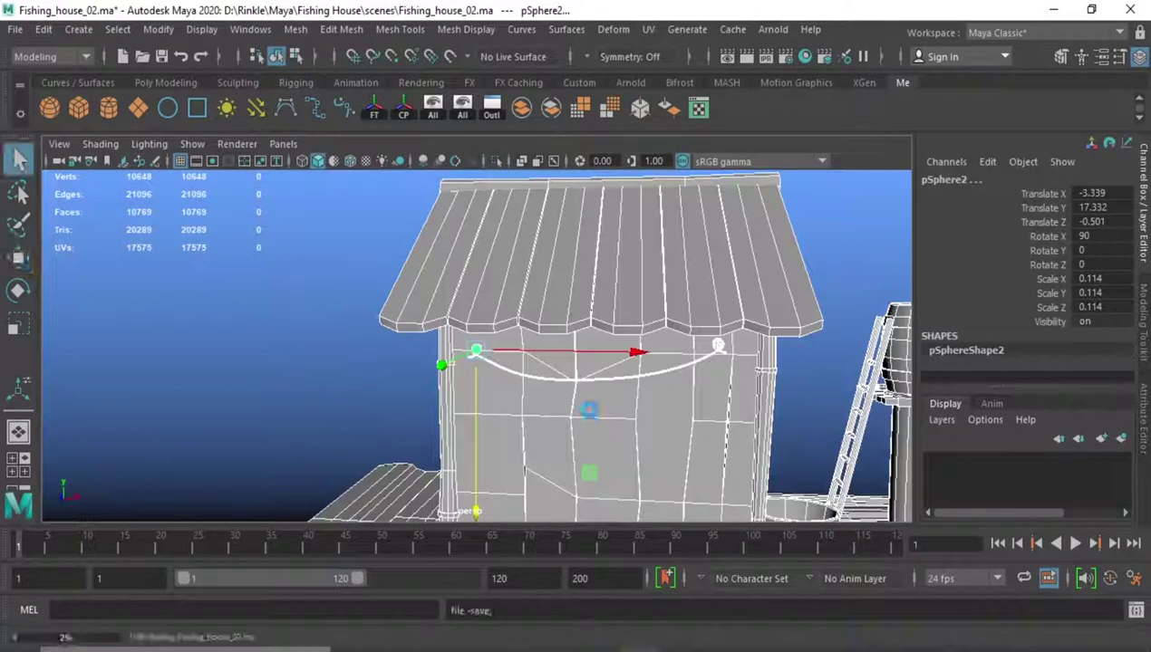
- Delete the barrel's extra edge loops in isolation, then save the scene
alt+drag(504, 422, 514, 349)
scroll(514, 350, up, 3)
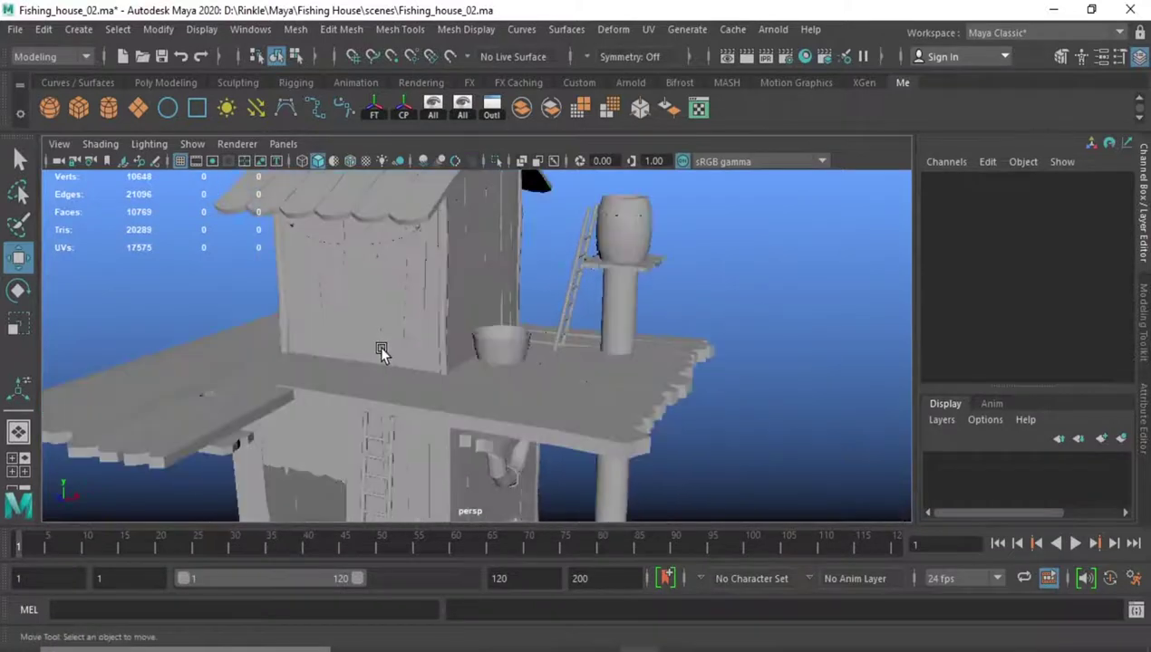
click(607, 246)
key(f)
mouse_move(625, 239)
alt+mouse_down()
mouse_move(547, 381)
mouse_move(537, 431)
mouse_move(537, 367)
alt+mouse_up()
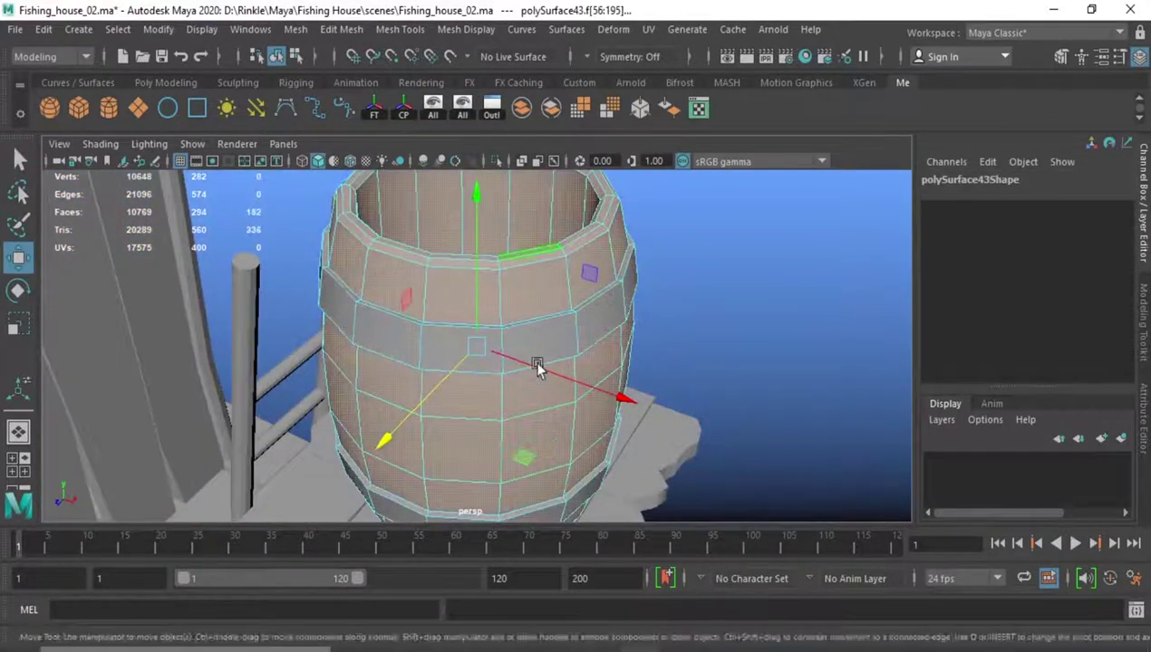
click(497, 165)
click(526, 272)
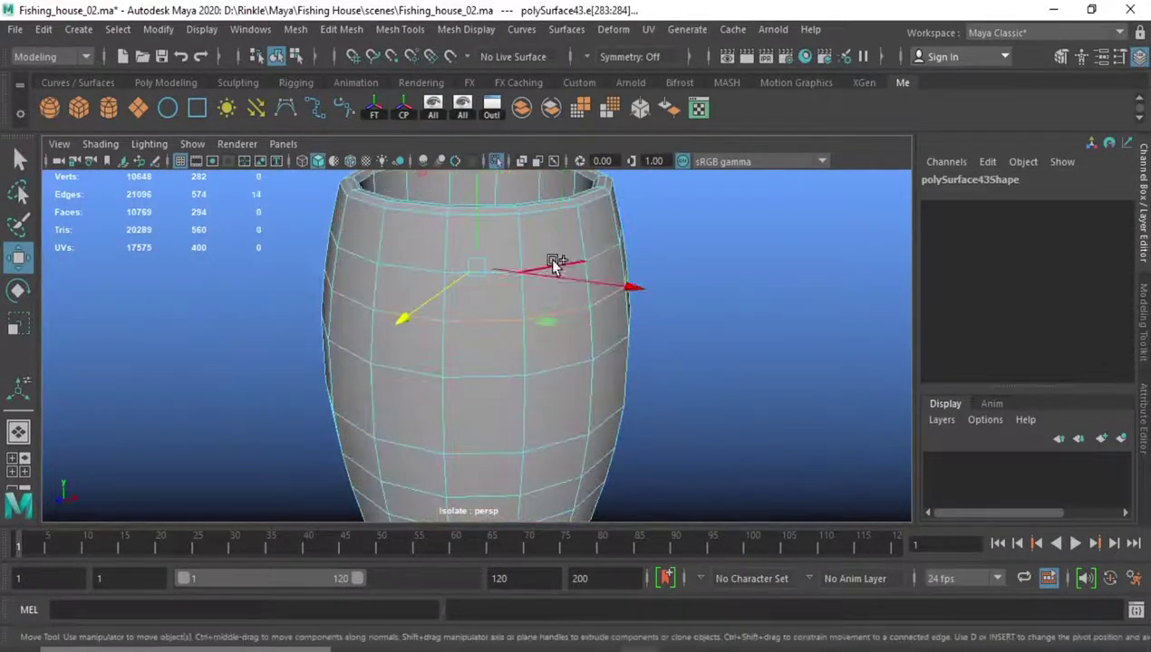
mouse_move(547, 257)
alt+mouse_down()
mouse_move(563, 361)
mouse_move(524, 276)
alt+mouse_up()
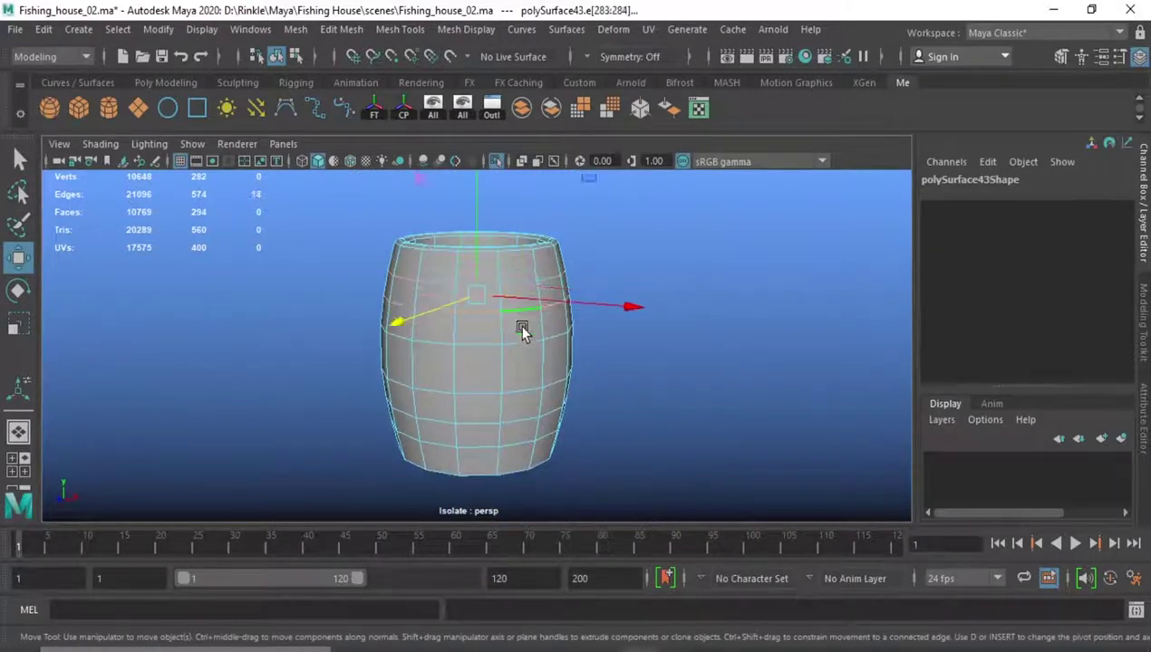
click(517, 426)
key(F8)
key(ctrl+1)
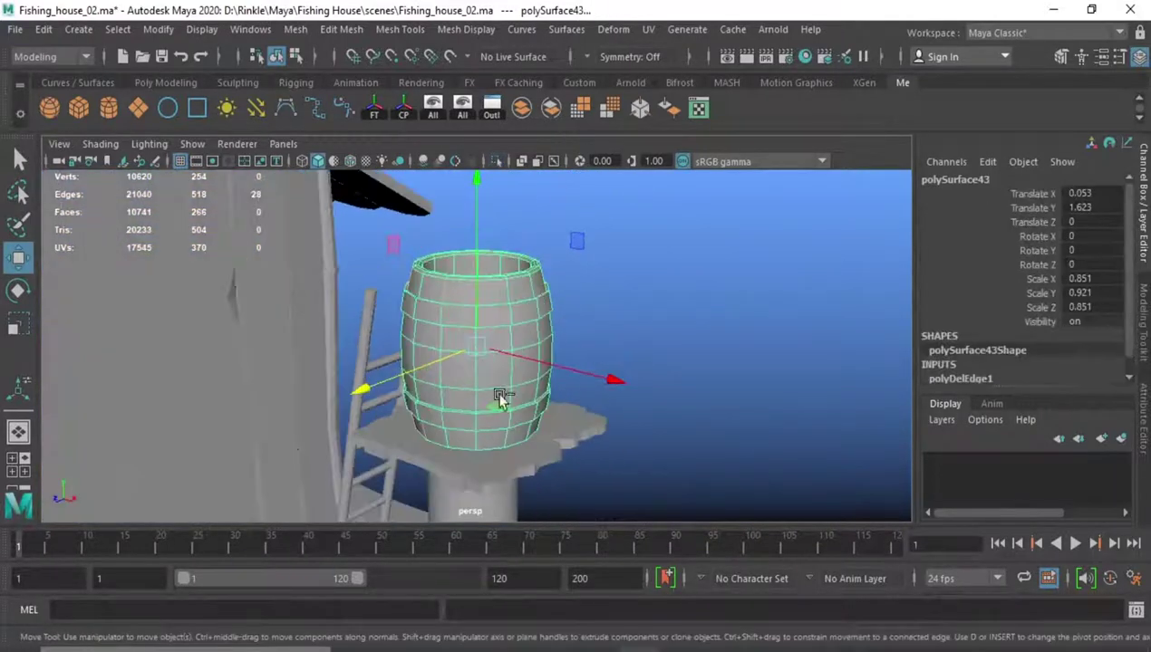
key(ctrl+s)
- Remove the extra edge loops from the bucket on the deck
alt+drag(501, 398, 360, 319)
click(452, 344)
key(f)
key(F10)
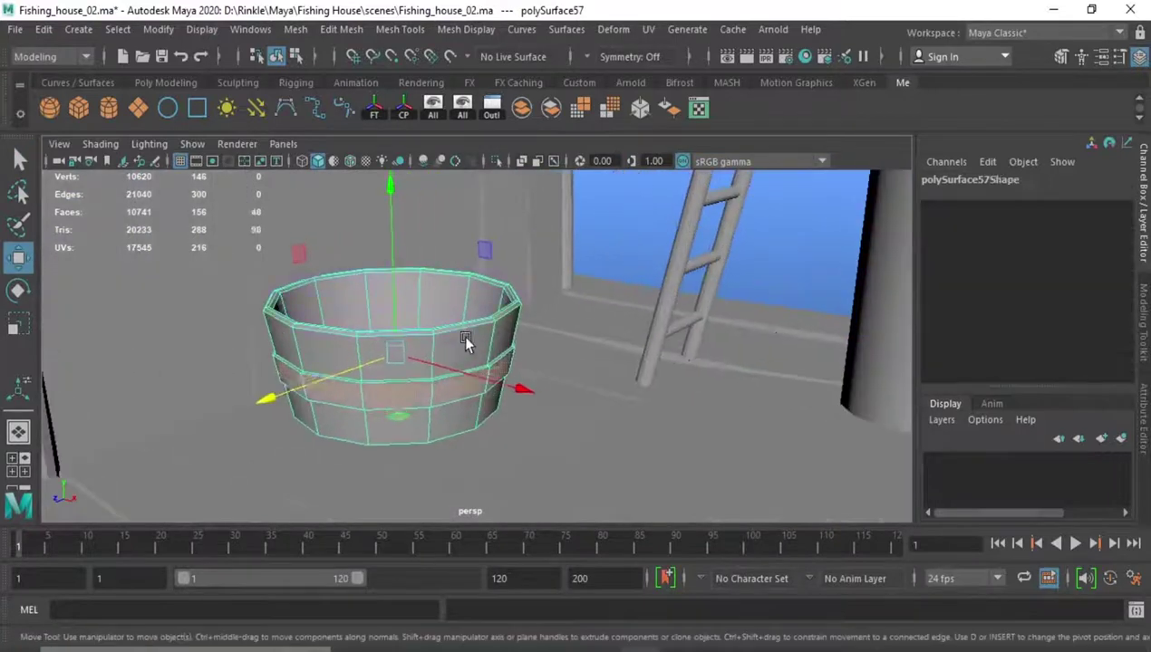
key(ctrl+1)
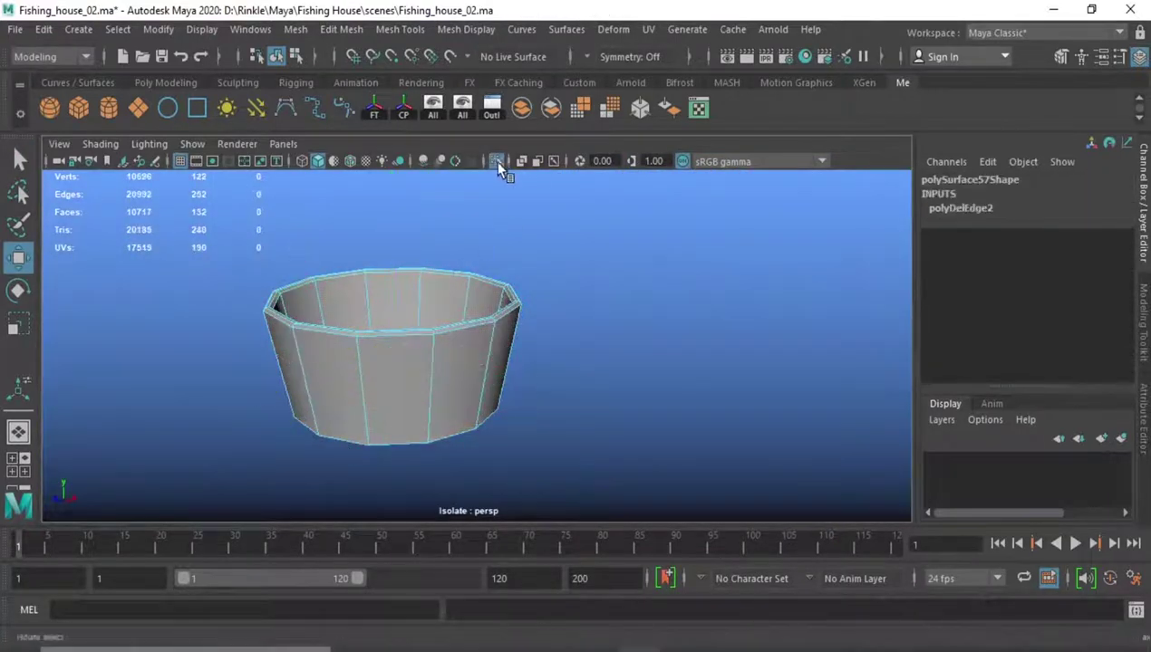
click(501, 168)
key(F8)
- Isolate the second bucket and delete its extra edge loops
alt+drag(419, 446, 587, 218)
alt+right_drag(586, 217, 468, 323)
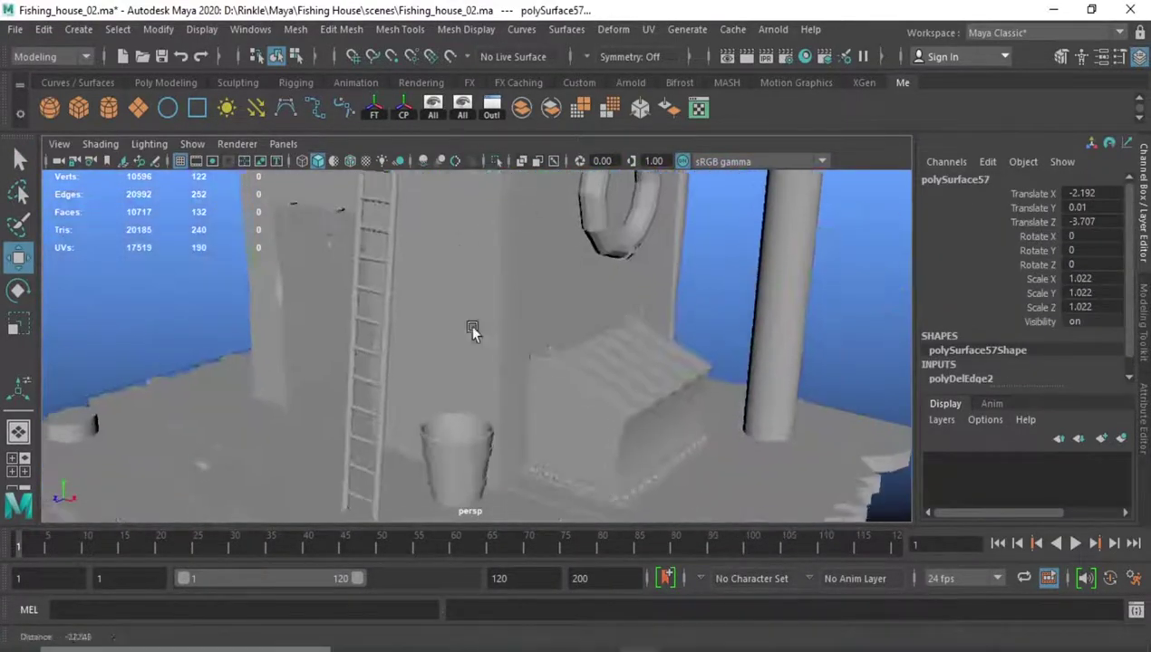
click(453, 453)
click(501, 161)
key(F11)
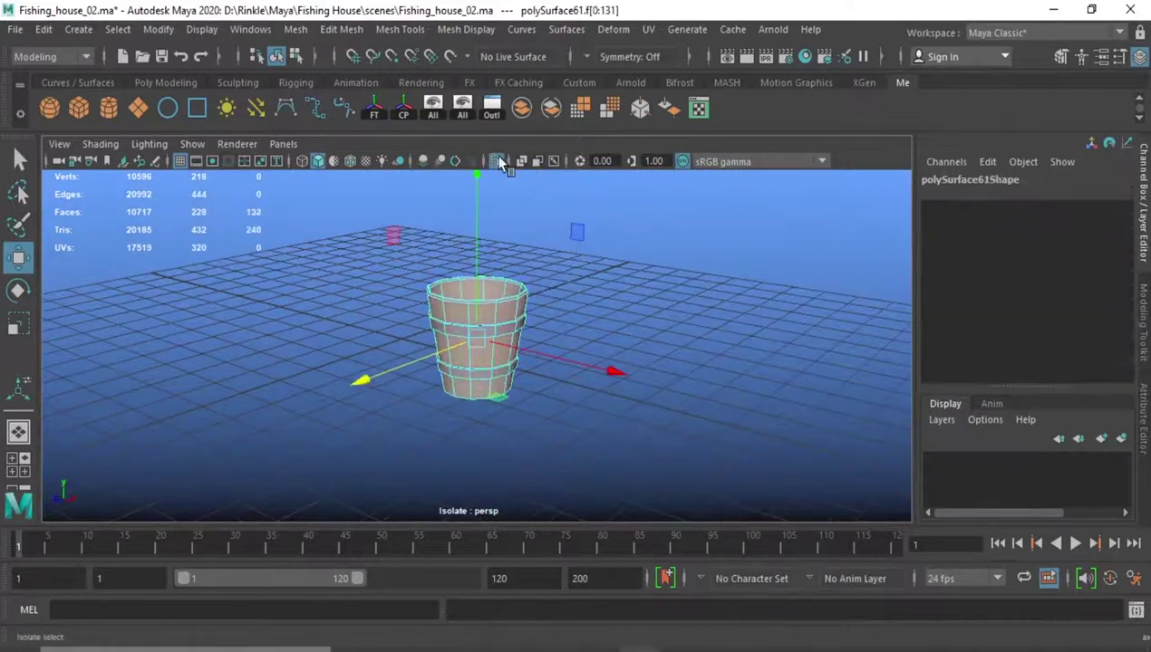
click(501, 162)
click(497, 161)
key(F10)
click(495, 299)
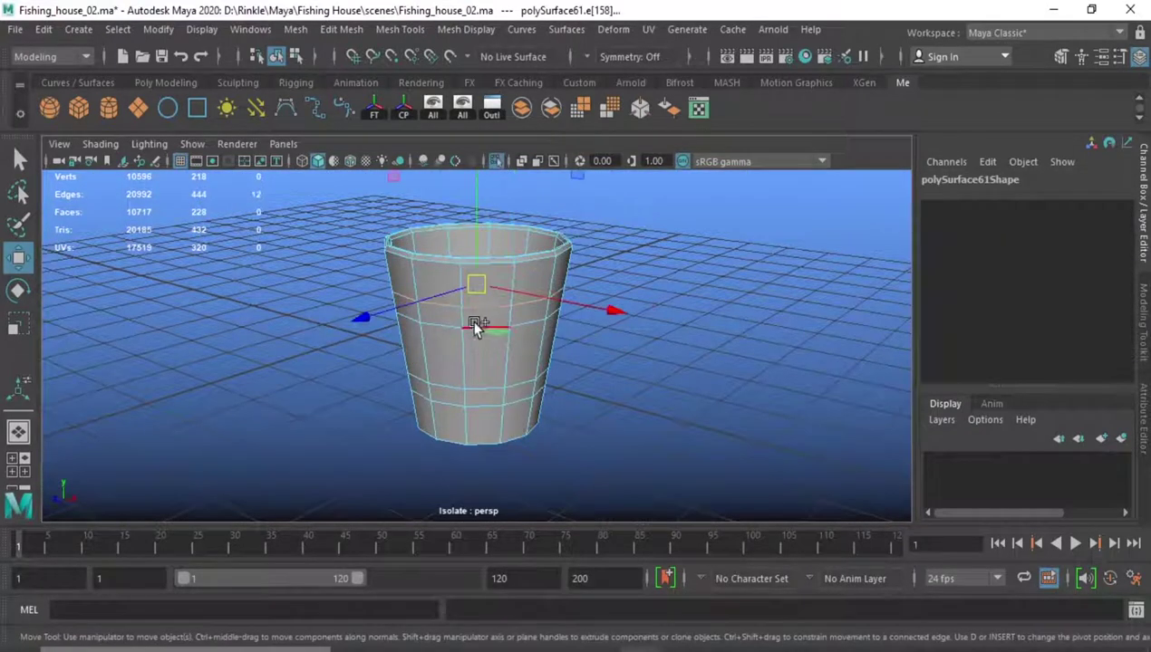
key(F8)
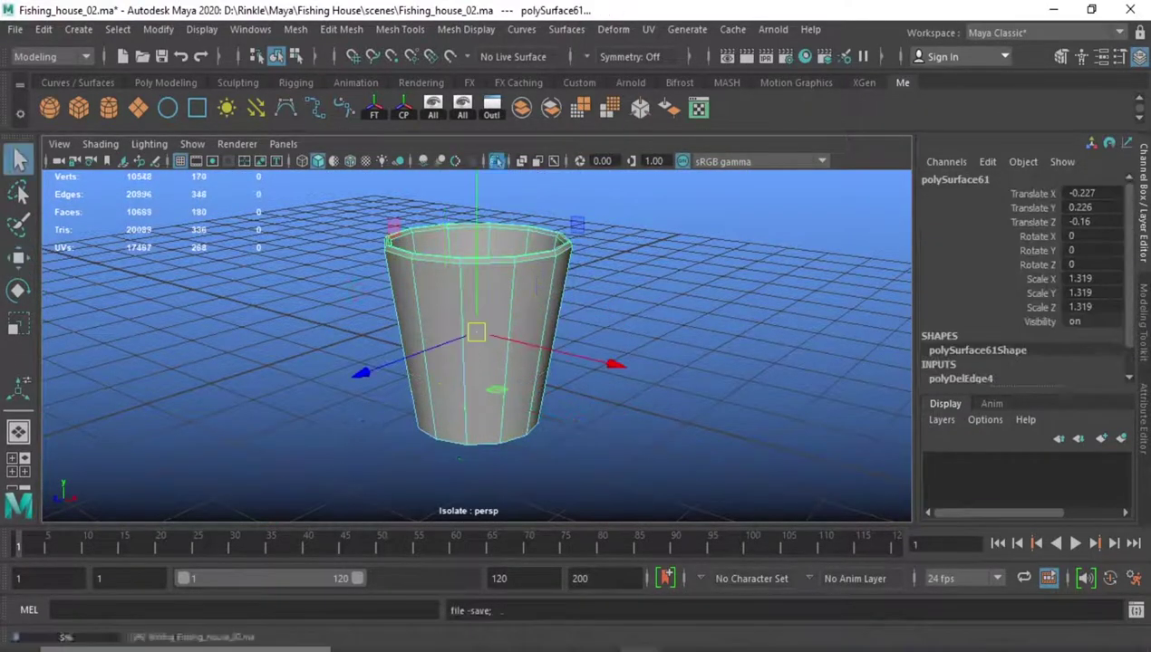
click(496, 162)
mouse_move(511, 336)
alt+mouse_down()
mouse_move(482, 376)
mouse_move(503, 376)
mouse_move(437, 470)
mouse_move(450, 509)
mouse_move(437, 378)
mouse_move(379, 421)
mouse_move(488, 488)
alt+mouse_up()
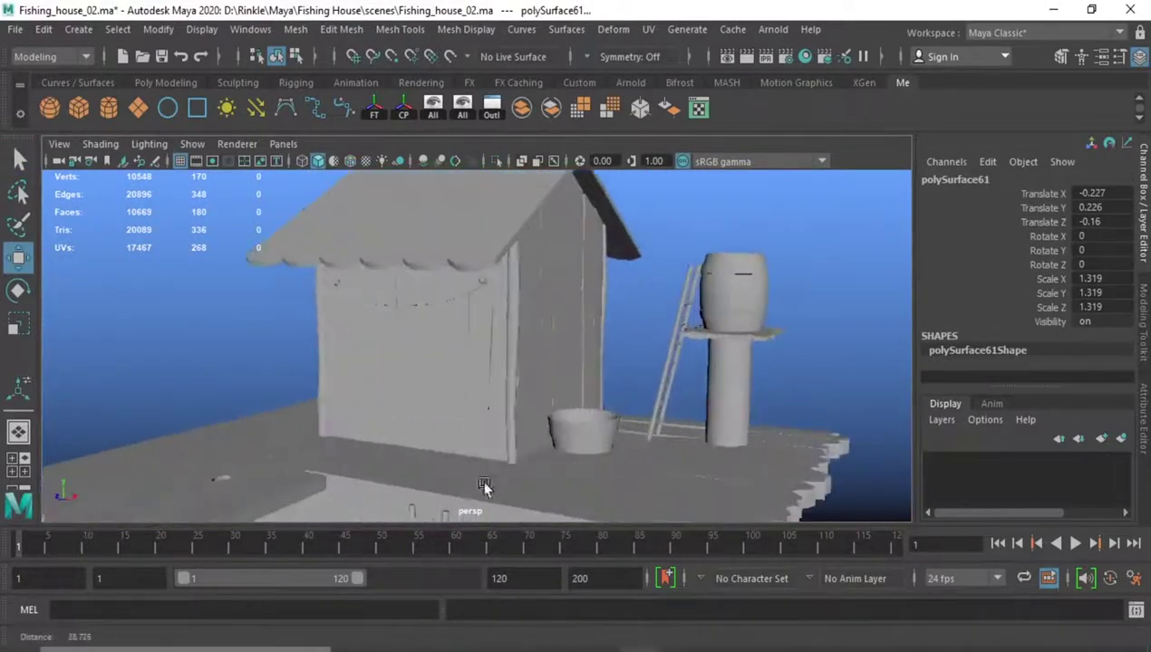
- Select the rope and both knobs and combine them into one mesh
alt+right_drag(489, 488, 548, 292)
click(549, 292)
click(568, 311)
key(f)
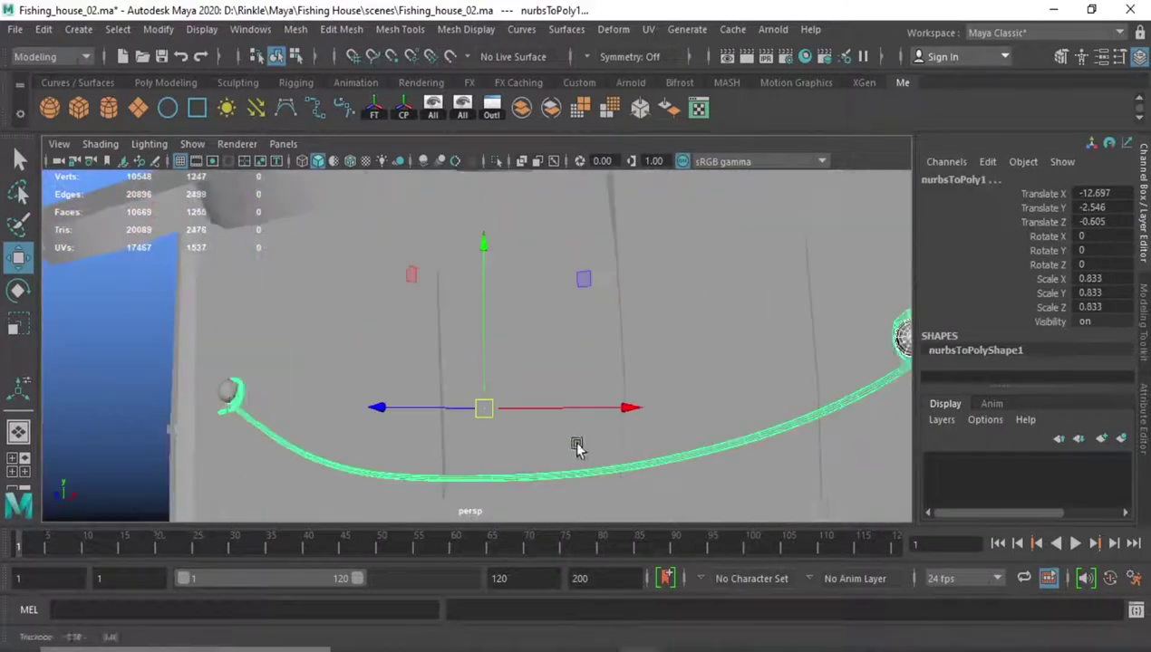
shift+click(231, 391)
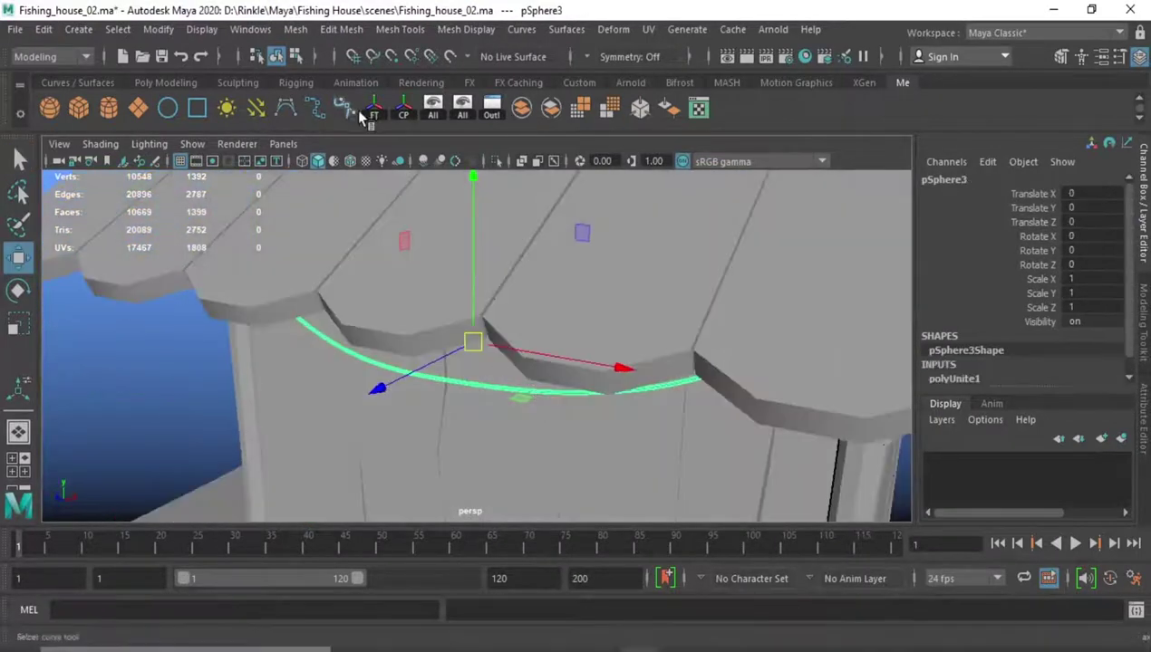
alt+drag(502, 244, 548, 403)
- Duplicate the rope set, rotate it 90° in Y, and move it onto the side wall
key(ctrl+d)
alt+right_drag(829, 394, 525, 381)
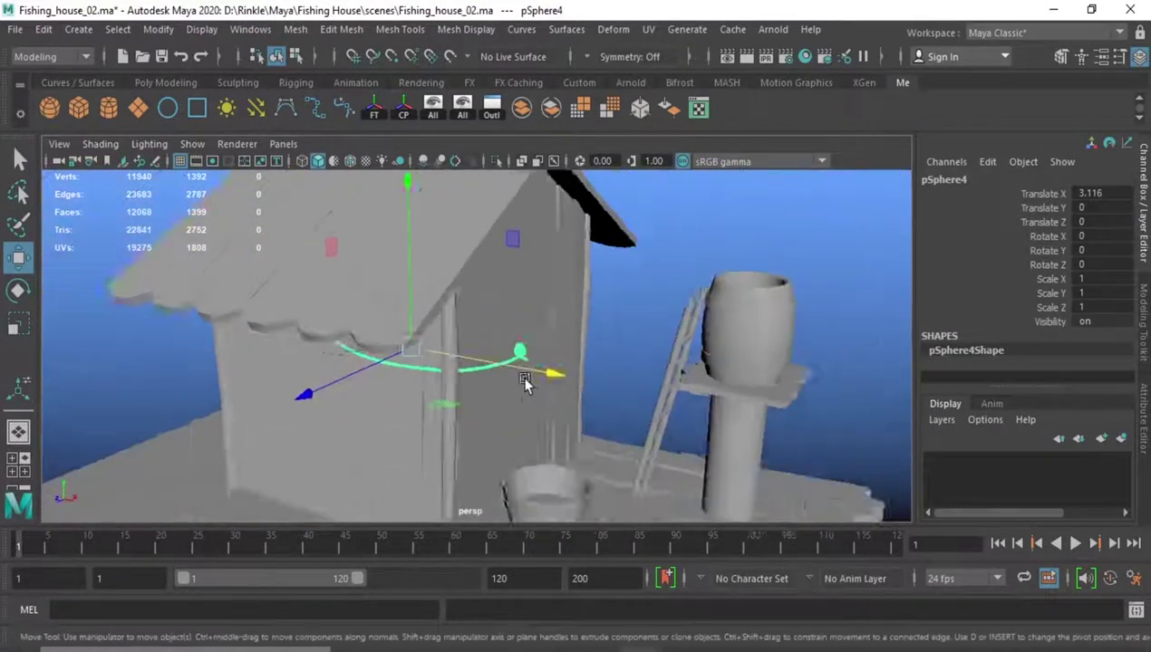
key(e)
text(90)
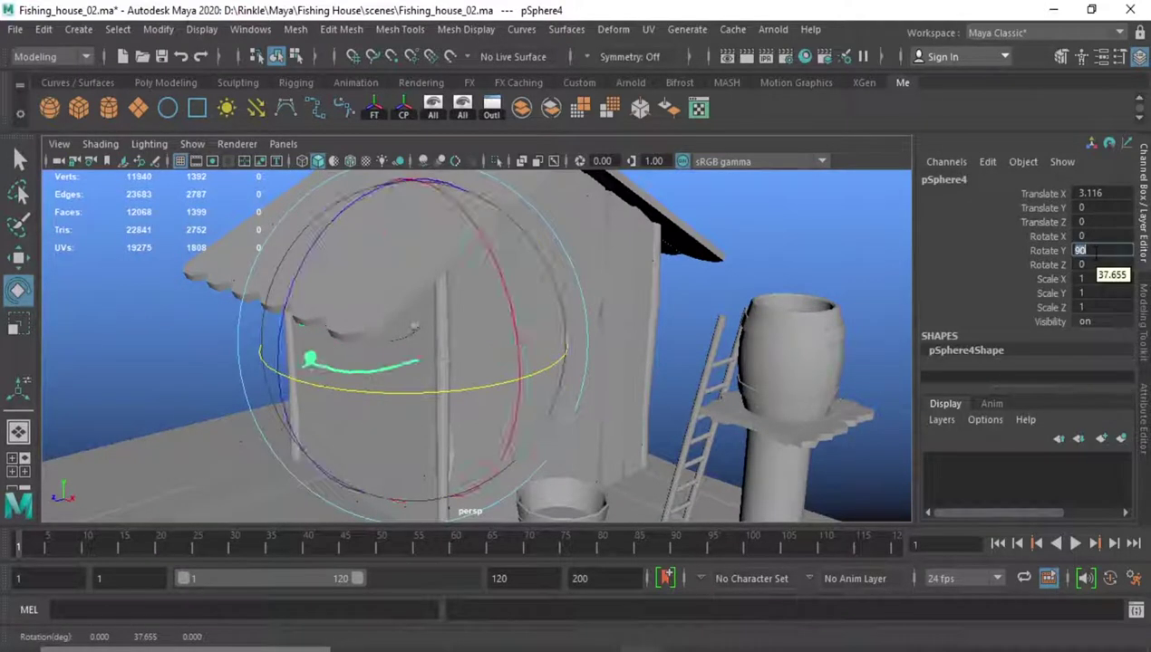
key(Return)
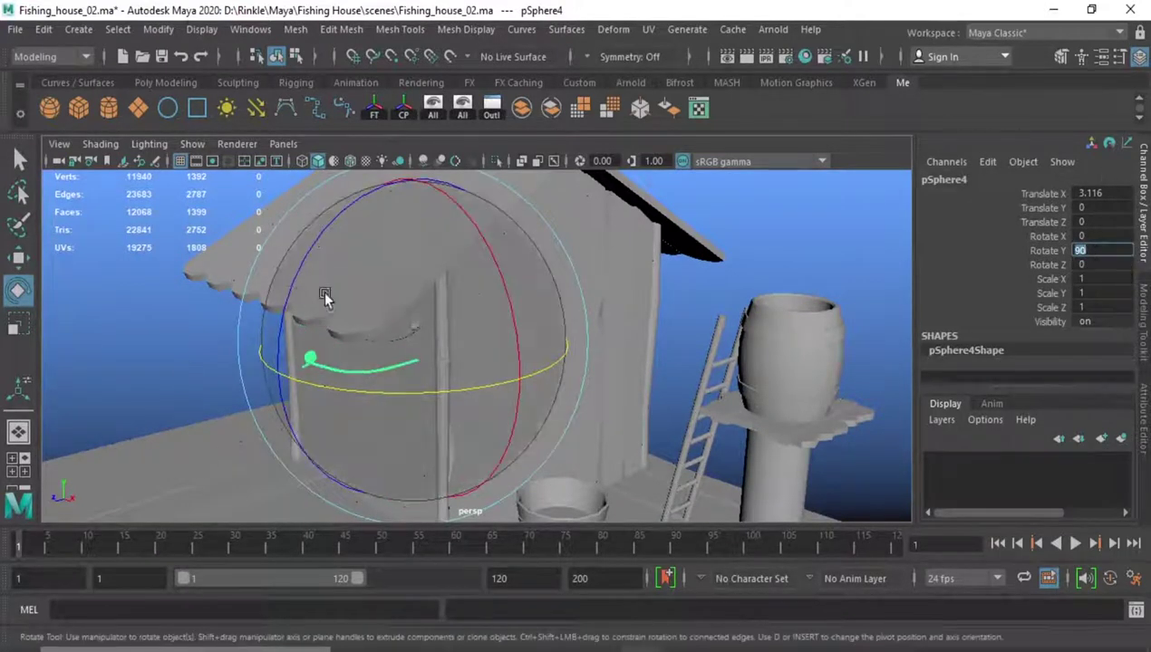
alt+drag(326, 288, 424, 455)
key(w)
mouse_move(529, 405)
alt+mouse_down()
mouse_move(431, 385)
mouse_move(732, 326)
mouse_move(632, 334)
mouse_move(732, 347)
mouse_move(761, 323)
mouse_move(416, 411)
mouse_move(355, 324)
mouse_move(576, 393)
mouse_move(479, 399)
mouse_move(487, 362)
mouse_move(514, 386)
mouse_move(508, 413)
mouse_move(377, 379)
alt+mouse_up()
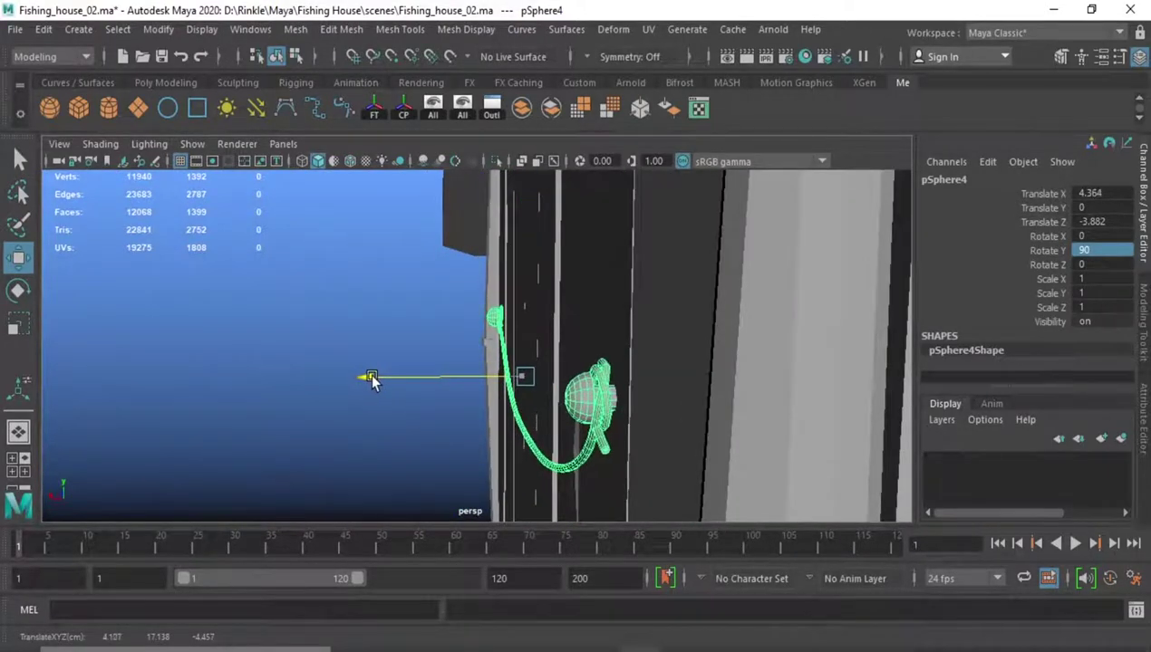
mouse_move(377, 378)
alt+mouse_down()
mouse_move(560, 391)
mouse_move(544, 381)
mouse_move(552, 410)
alt+mouse_up()
- Scale the new cube into a long, thin plank
click(544, 389)
alt+drag(457, 199, 716, 412)
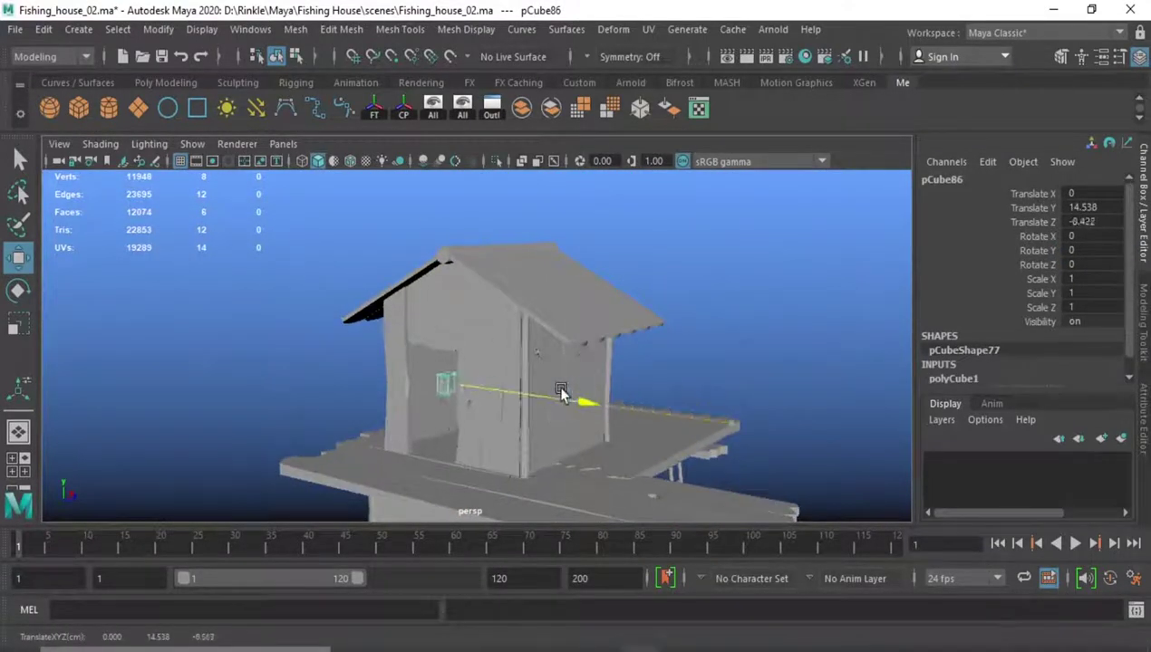
alt+drag(444, 197, 441, 401)
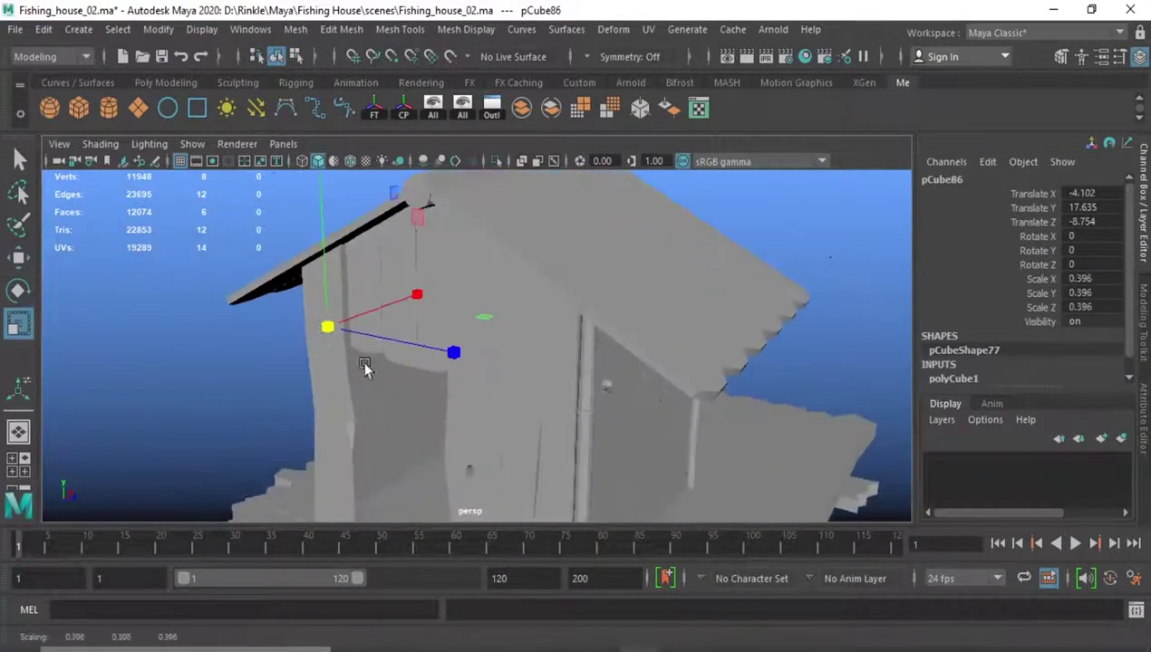
mouse_move(365, 367)
alt+mouse_down()
mouse_move(416, 425)
mouse_move(526, 299)
alt+mouse_up()
drag(525, 299, 617, 283)
key(w)
mouse_move(748, 240)
alt+mouse_down()
mouse_move(619, 372)
mouse_move(517, 388)
alt+mouse_up()
mouse_move(436, 263)
alt+mouse_down()
mouse_move(596, 403)
mouse_move(355, 313)
alt+mouse_up()
- Move the plank against the hut wall just under the roof
key(w)
middle_drag(313, 380, 473, 308)
mouse_move(474, 308)
alt+mouse_down()
mouse_move(419, 378)
mouse_move(403, 367)
mouse_move(442, 400)
mouse_move(439, 172)
mouse_move(480, 284)
alt+mouse_up()
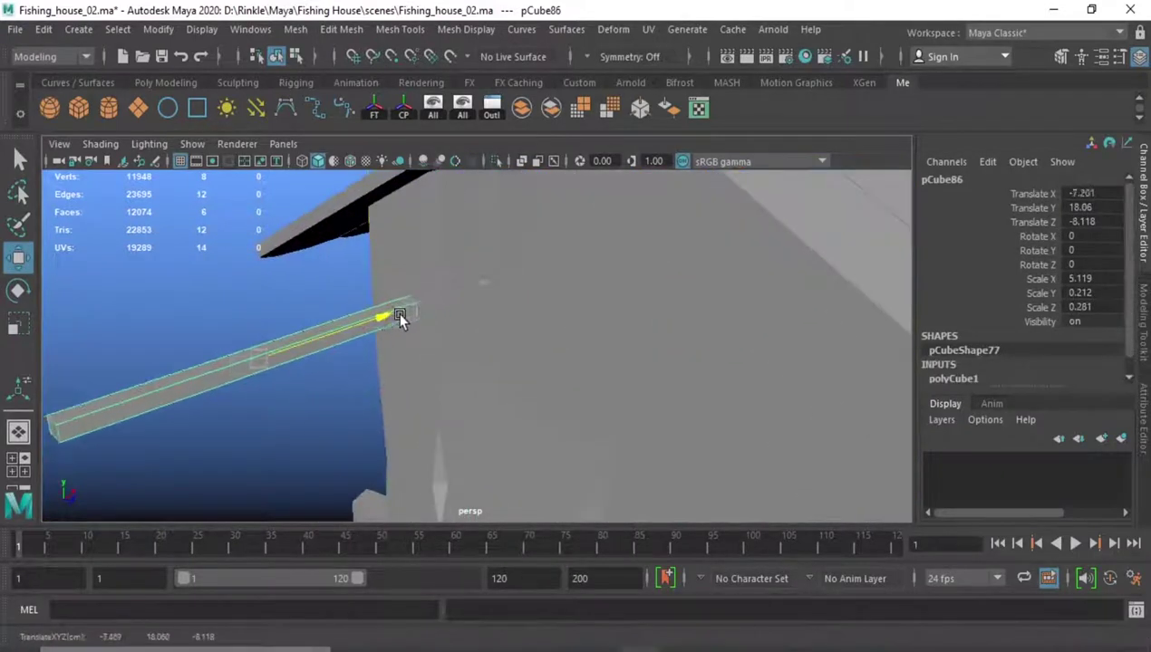
drag(400, 317, 412, 312)
alt+drag(412, 313, 381, 385)
- Make a shorter copy of the plank, position it beside the first, and save
key(e)
drag(409, 310, 477, 292)
mouse_move(478, 291)
alt+mouse_down()
mouse_move(627, 341)
mouse_move(691, 342)
alt+mouse_up()
alt+drag(691, 343, 467, 403)
alt+right_drag(468, 403, 534, 390)
mouse_move(534, 391)
alt+mouse_down()
mouse_move(544, 419)
mouse_move(634, 381)
alt+mouse_up()
key(ctrl+s)
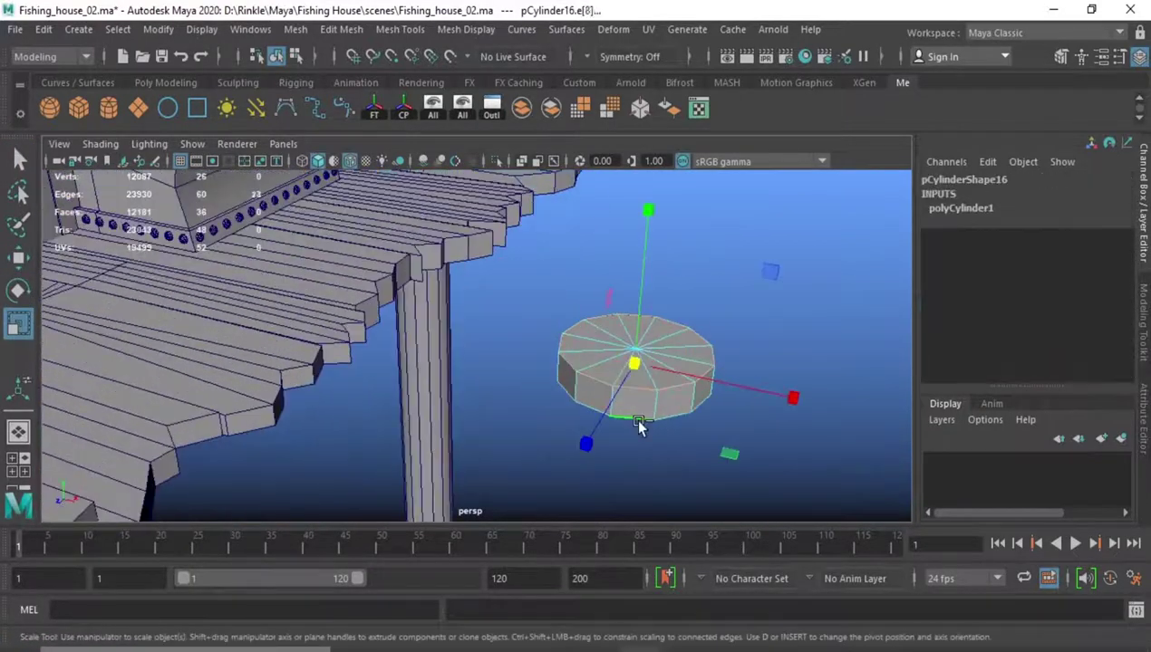
- Bevel the seat's edges and create a 12-subdivision cylinder for a leg
key(ctrl+b)
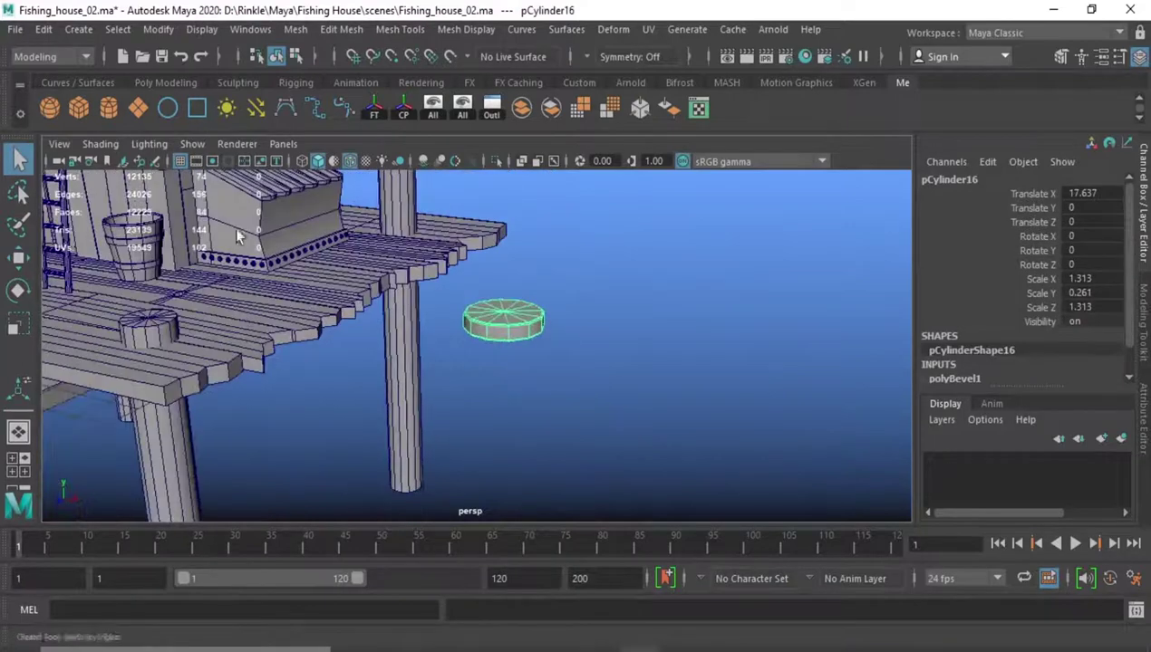
key(f)
click(960, 378)
click(1021, 305)
middle_drag(761, 413, 524, 383)
- Scale the cylinder down into a thin stool leg
key(r)
mouse_move(556, 358)
mouse_down()
mouse_move(530, 355)
mouse_move(533, 239)
mouse_move(511, 378)
mouse_move(656, 402)
mouse_move(526, 329)
mouse_move(570, 378)
mouse_move(637, 360)
mouse_move(557, 226)
mouse_move(517, 342)
mouse_move(496, 175)
mouse_move(488, 338)
mouse_move(526, 234)
mouse_up()
key(w)
key(F8)
- Add an edge loop partway down the leg and bevel it to round the bend
key(F10)
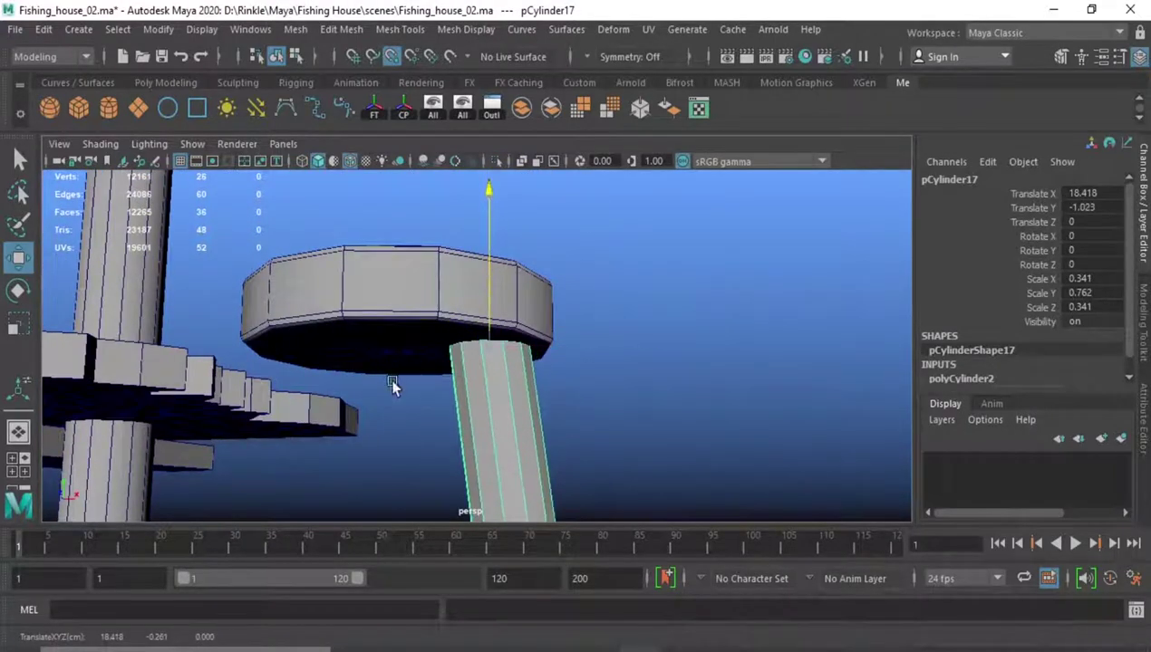
click(491, 407)
mouse_move(393, 385)
alt+mouse_down()
mouse_move(491, 408)
mouse_move(447, 391)
alt+mouse_up()
ctrl+right_drag(446, 392, 667, 385)
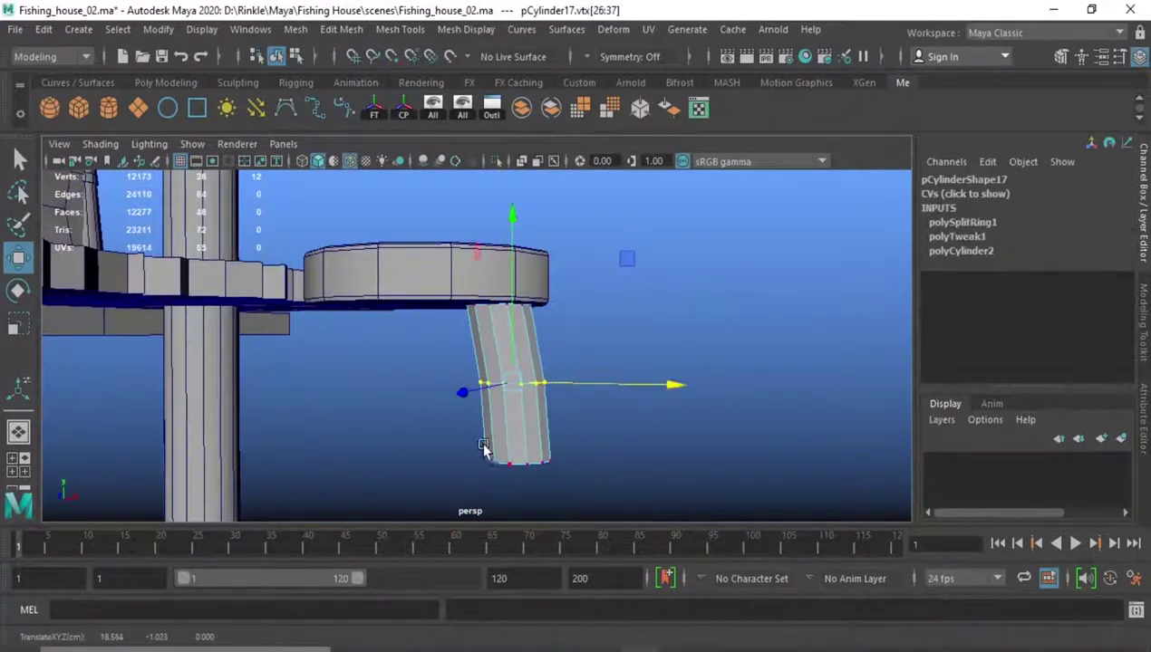
alt+drag(668, 385, 471, 426)
key(F9)
mouse_move(472, 426)
mouse_down()
mouse_move(699, 462)
mouse_move(548, 435)
mouse_move(542, 380)
mouse_up()
key(F10)
click(542, 381)
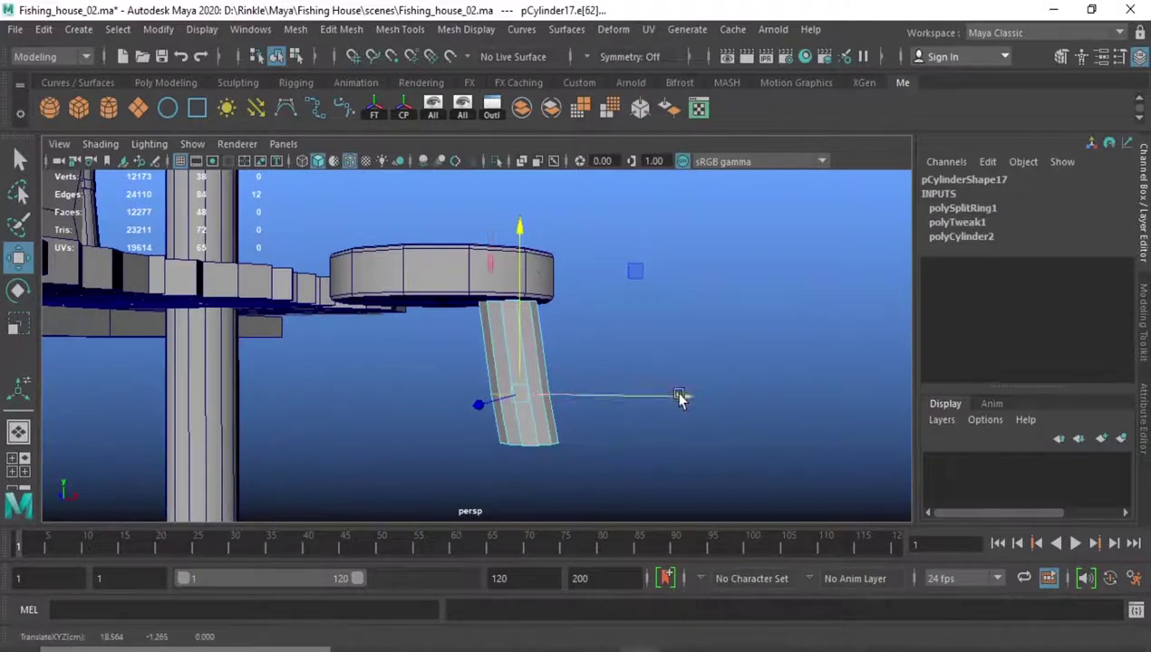
shift+right_drag(689, 396, 686, 399)
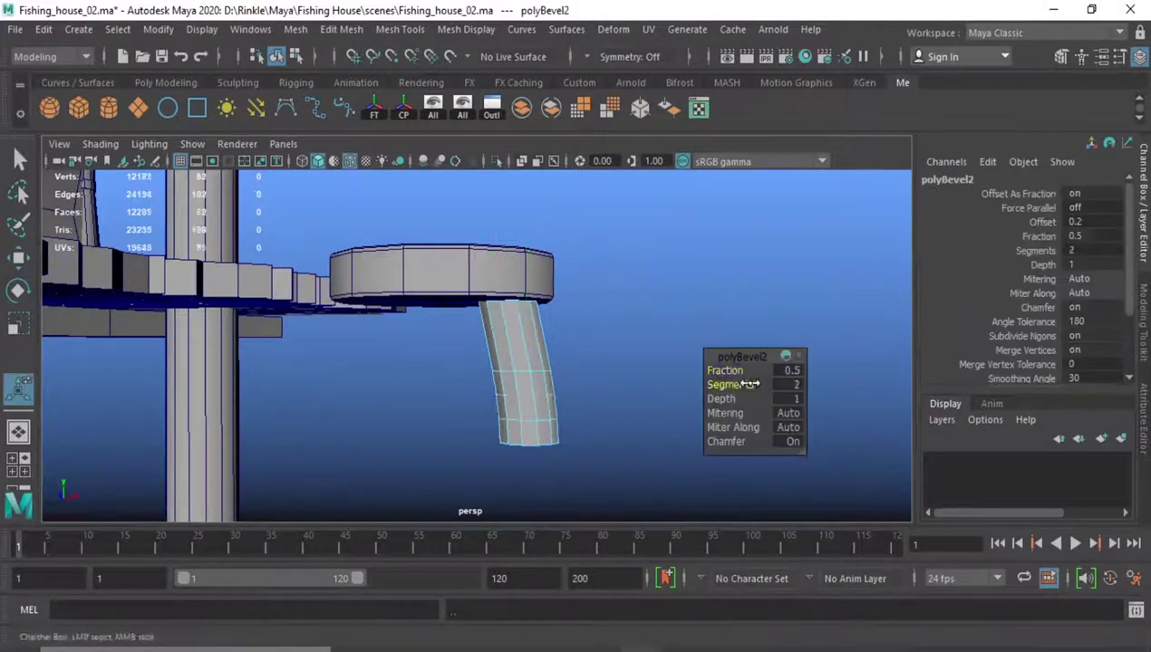
key(w)
- Slide an edge loop, push the lower leg outward, and delete the extra loop
click(375, 396)
click(526, 419)
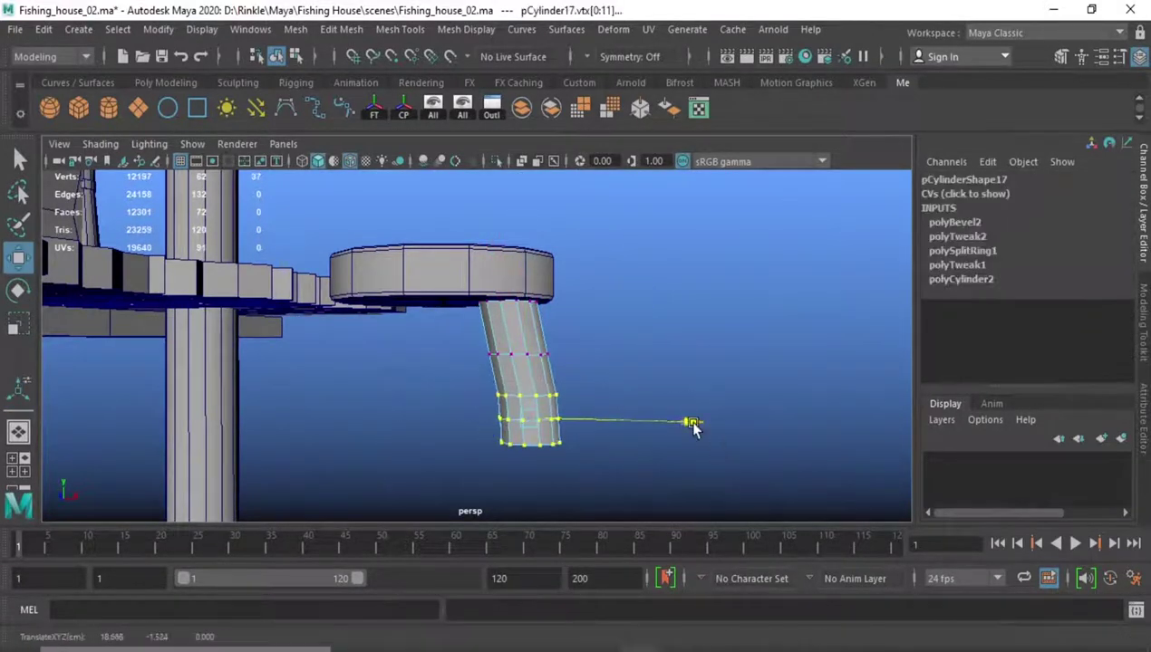
alt+drag(694, 424, 545, 392)
shift+right_drag(545, 392, 556, 412)
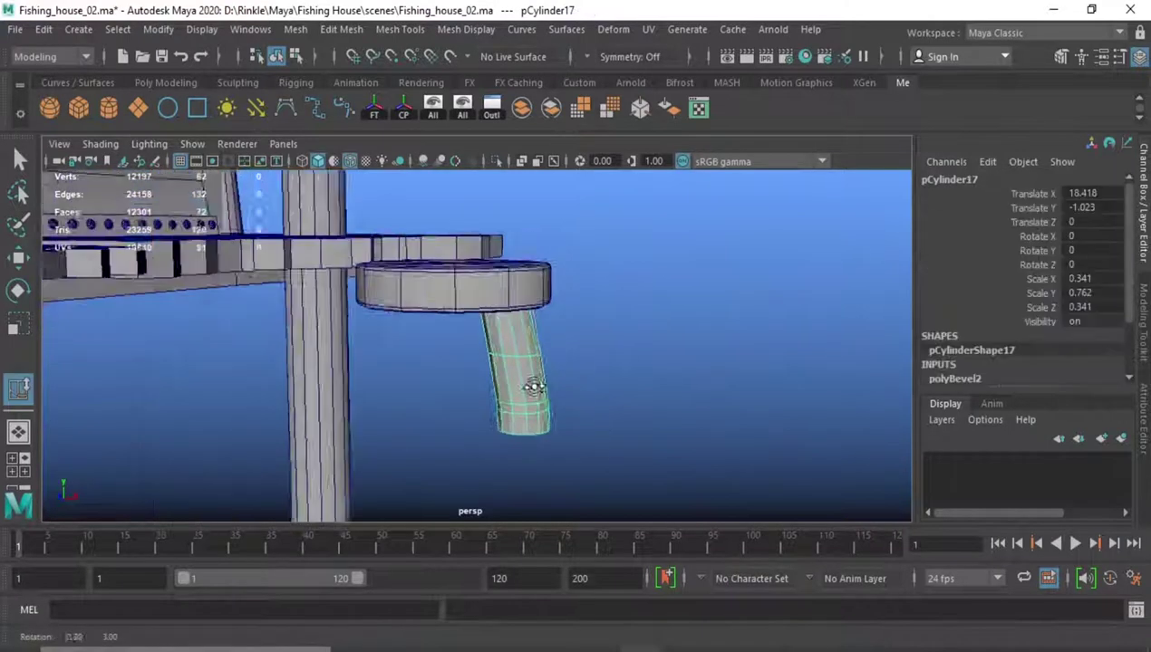
alt+drag(535, 385, 575, 455)
key(ctrl+F9)
alt+drag(704, 426, 584, 390)
key(ctrl+Delete)
double_click(578, 336)
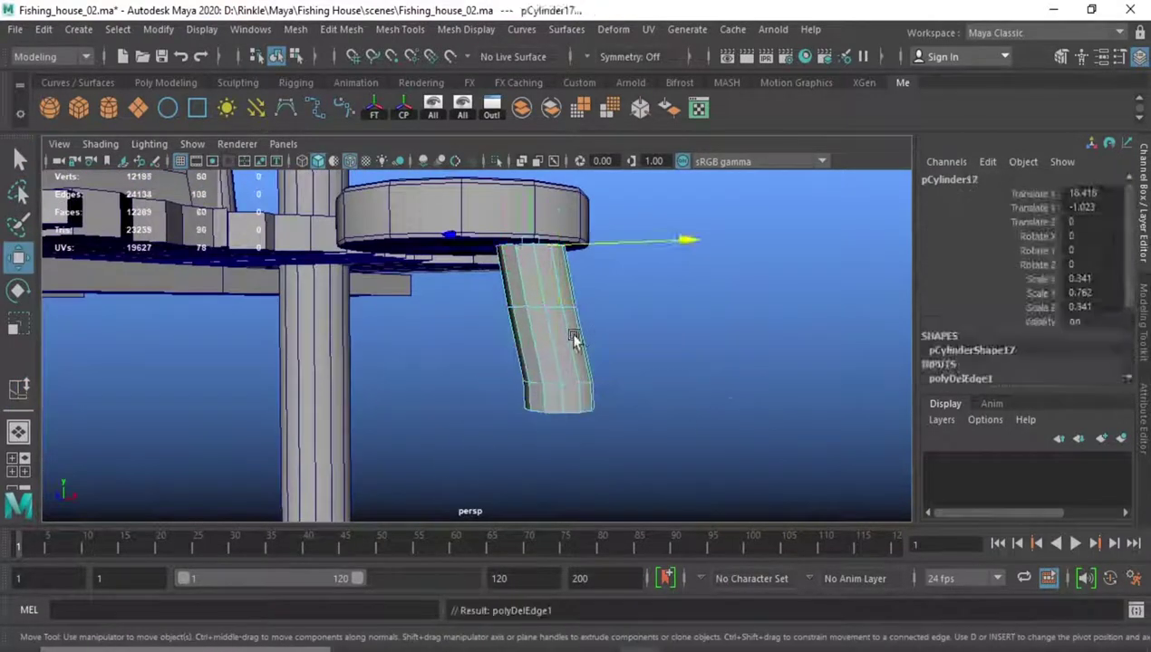
shift+right_drag(578, 341, 585, 385)
- Set the leg's pivot point and tilt the leg outward beneath the seat
key(e)
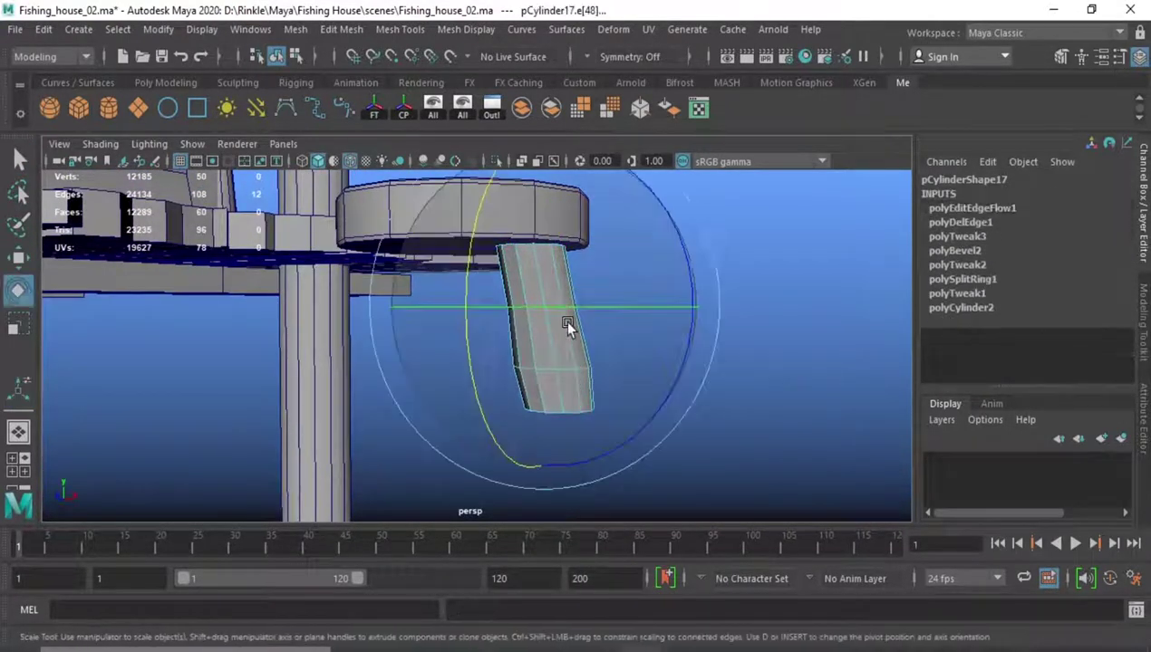
key(q)
click(588, 369)
scroll(503, 331, down, 5)
key(d)
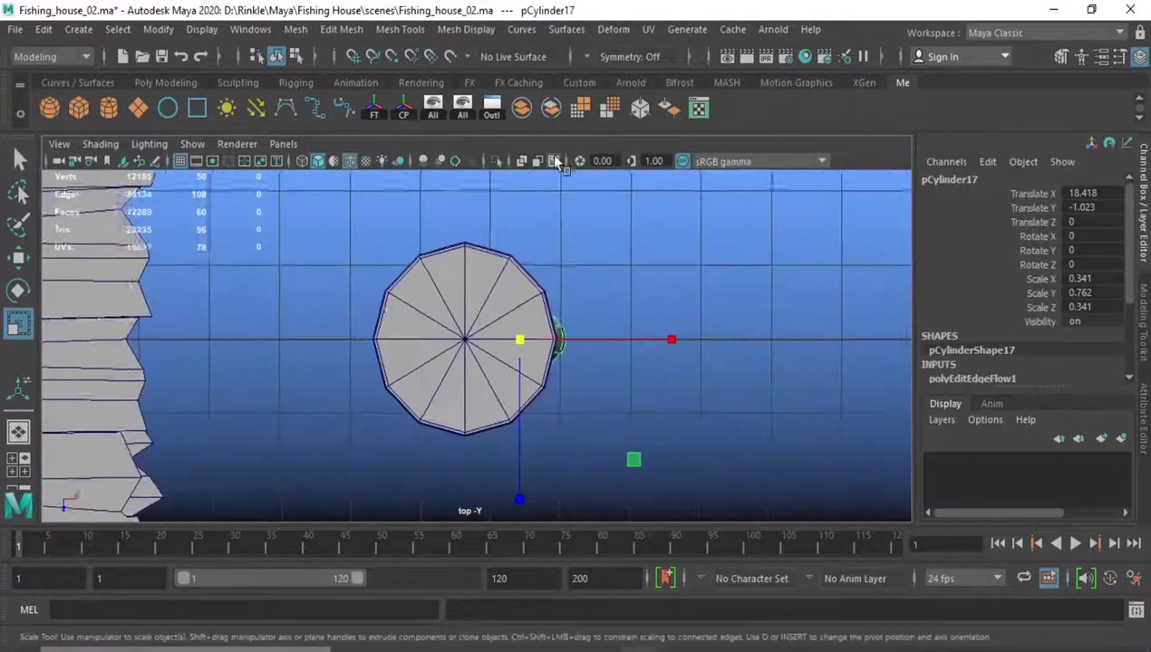
key(e)
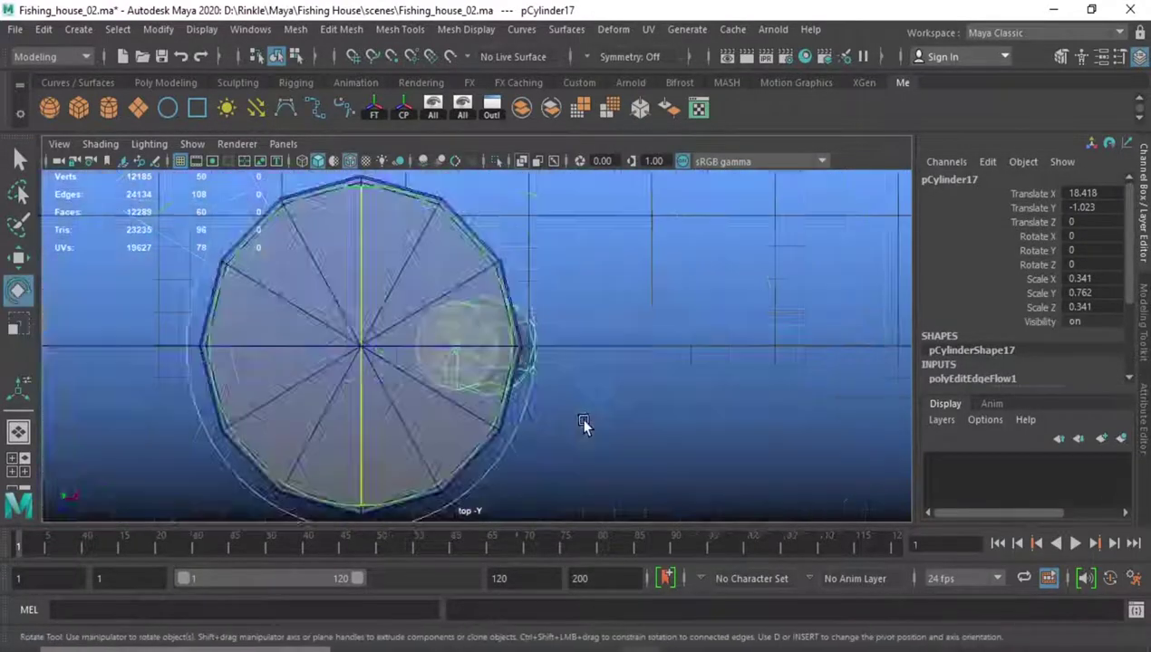
scroll(587, 417, down, 5)
scroll(598, 394, up, 5)
key(w)
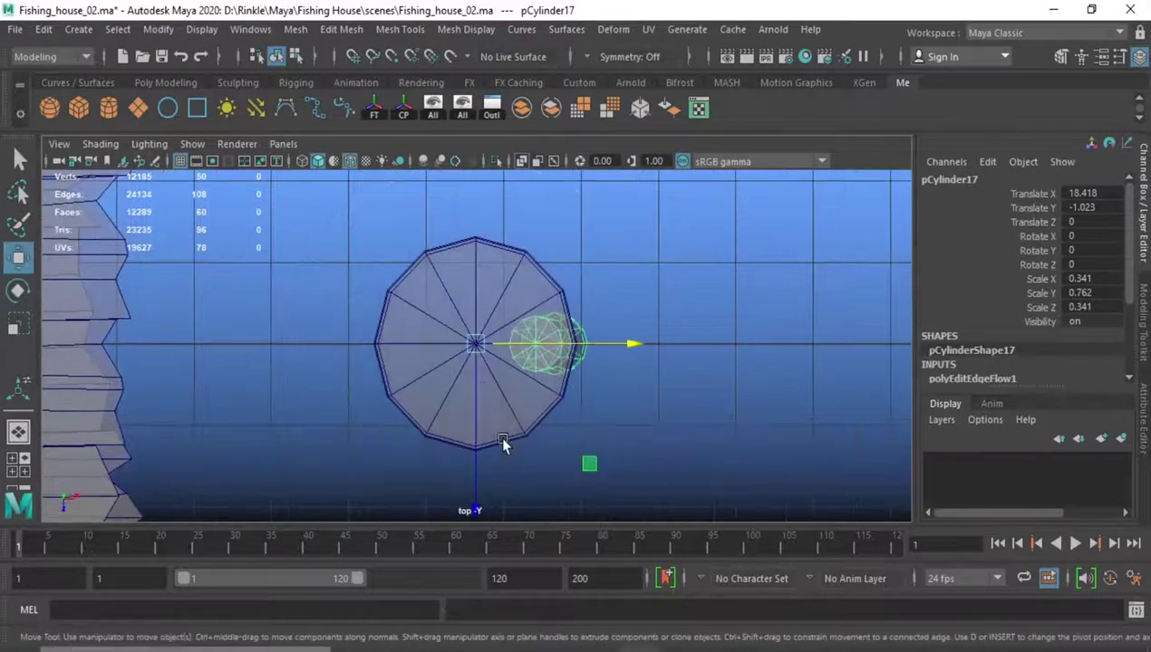
- Mirror-duplicate the leg and rotate copies in Y to space three legs evenly
key(ctrl+shift+d)
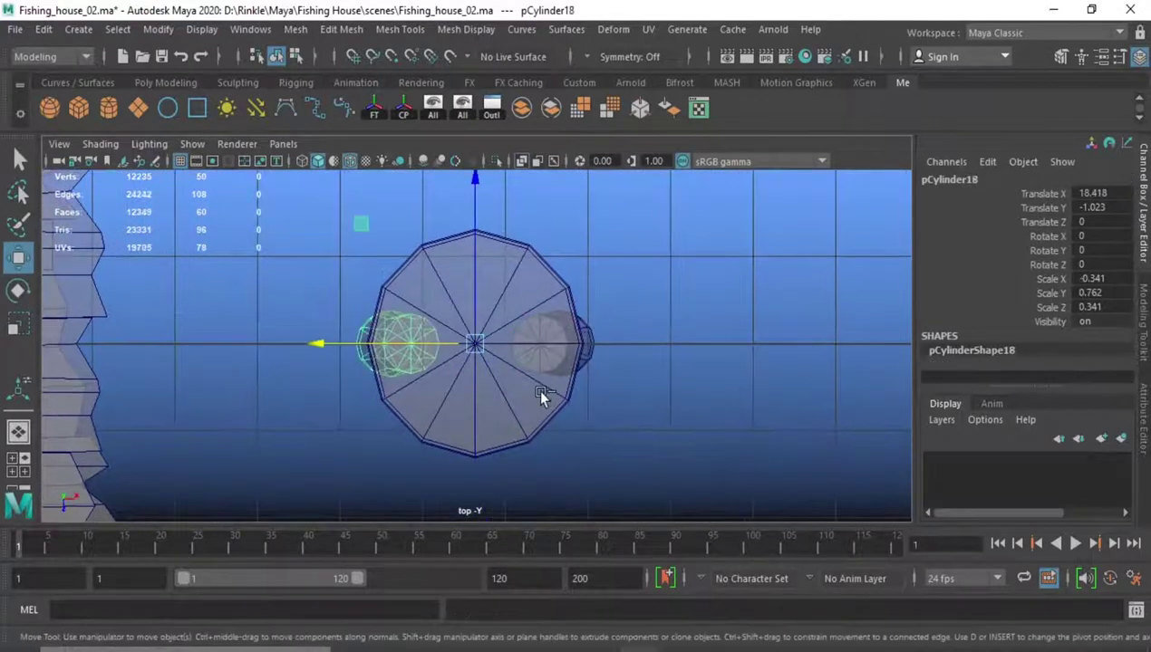
key(e)
click(1050, 250)
middle_drag(1051, 252, 1083, 367)
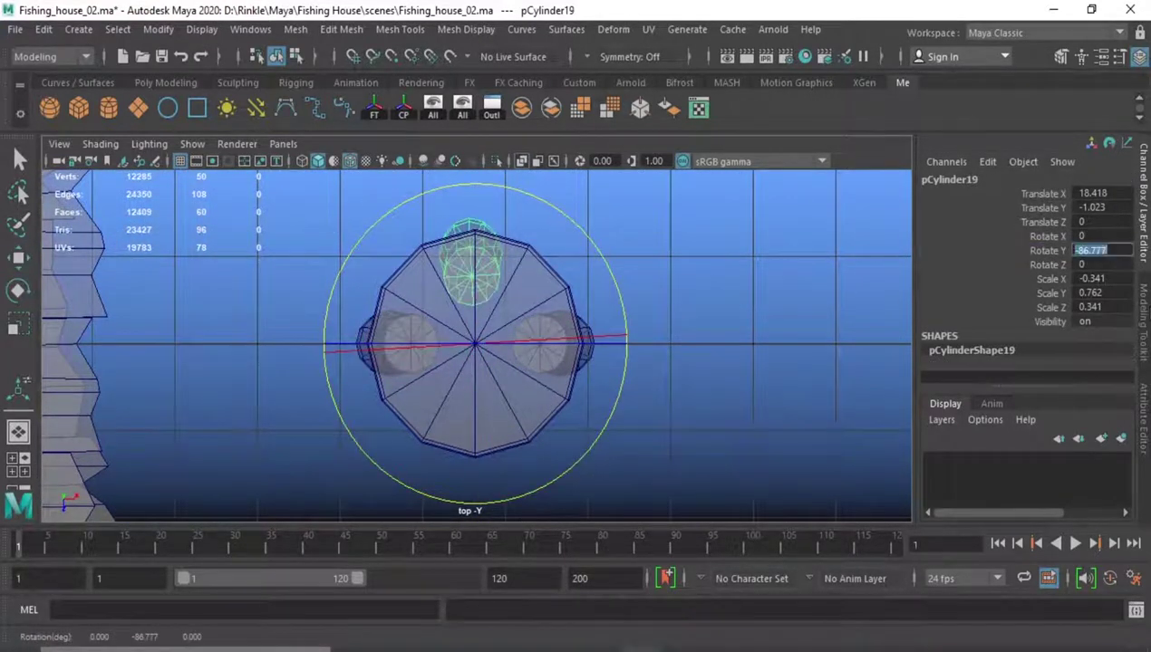
key(Return)
click(598, 350)
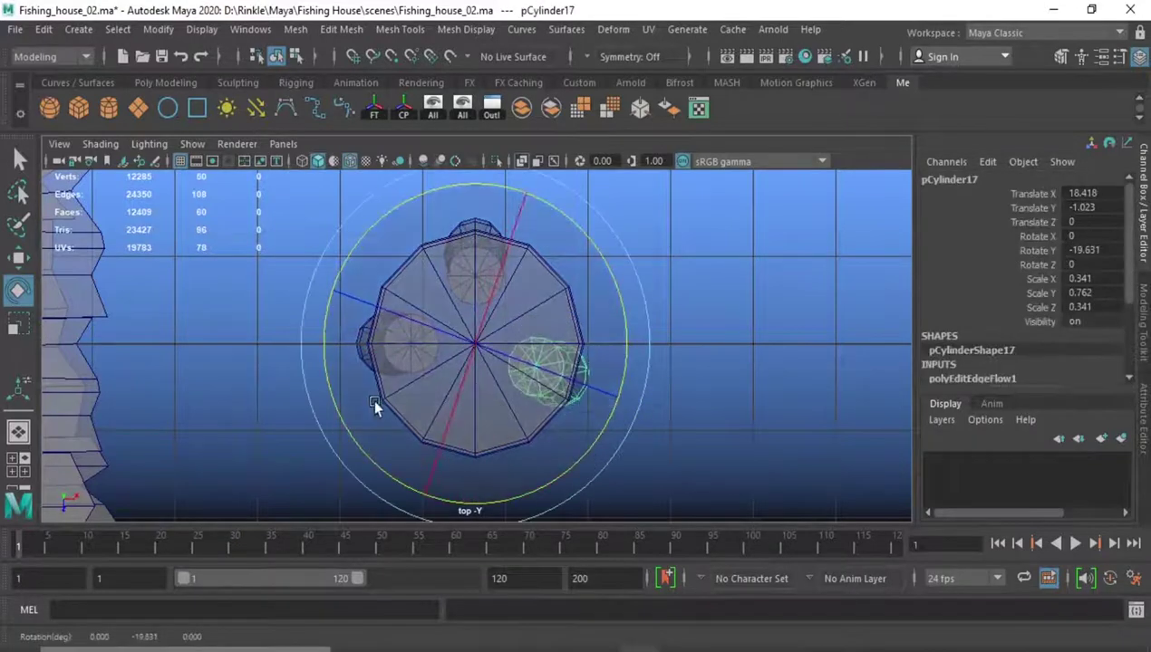
key(w)
click(359, 364)
key(e)
alt+drag(595, 462, 570, 424)
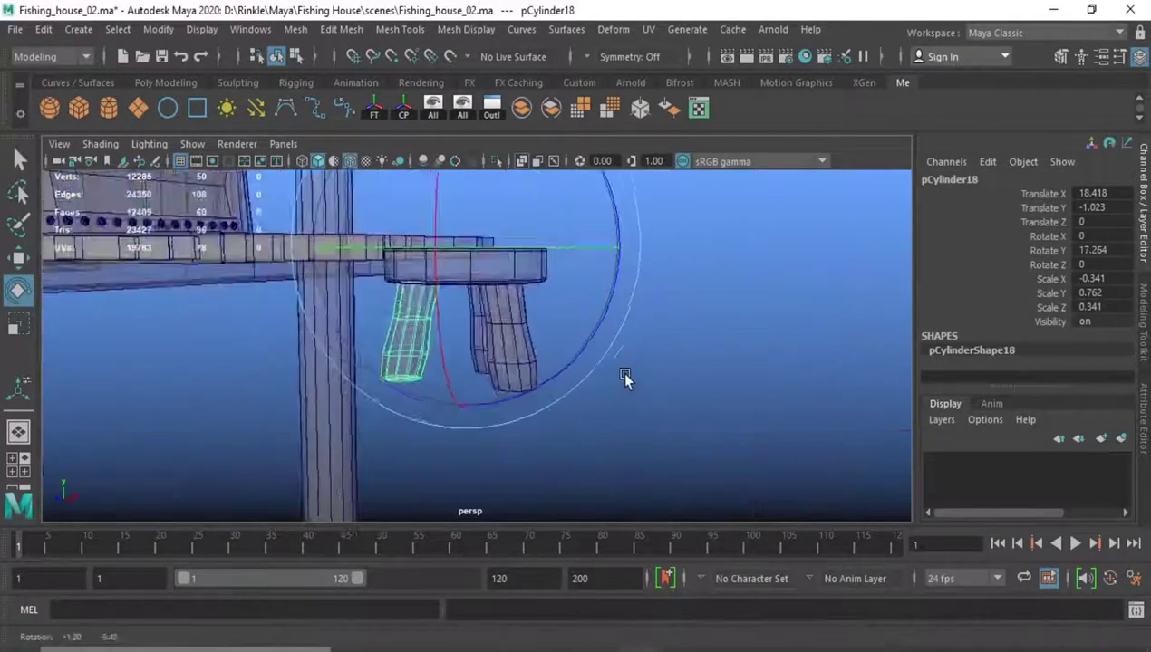
click(462, 335)
- Save the scene and bevel an edge loop on the middle stool leg
key(w)
key(ctrl+s)
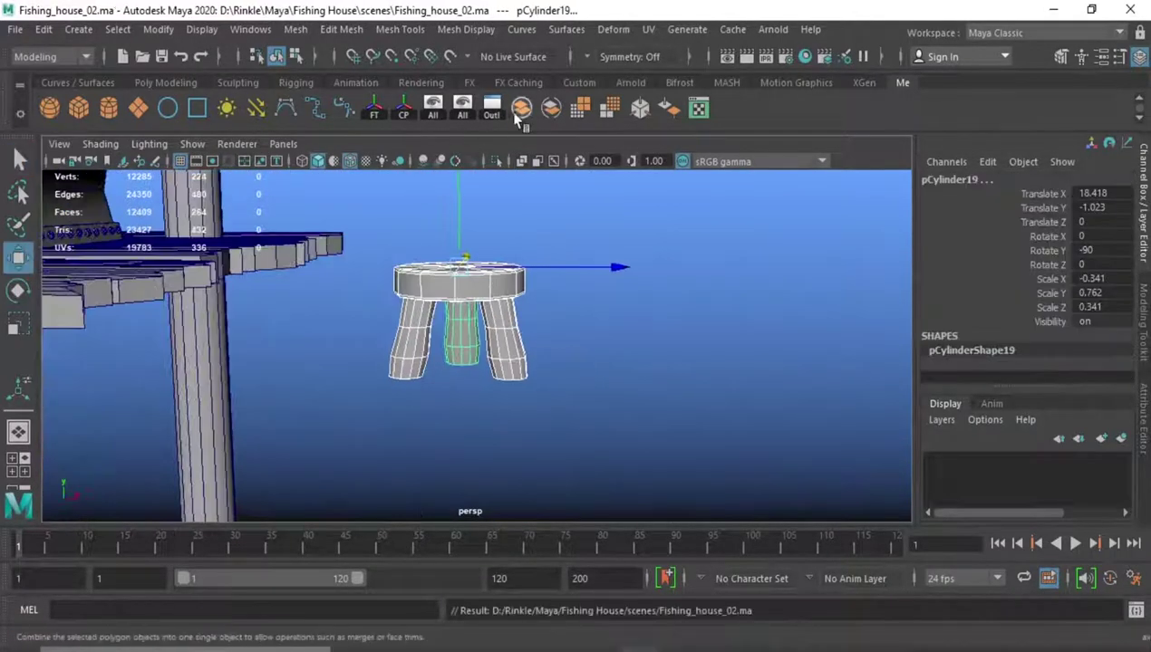
scroll(480, 333, up, 4)
click(475, 317)
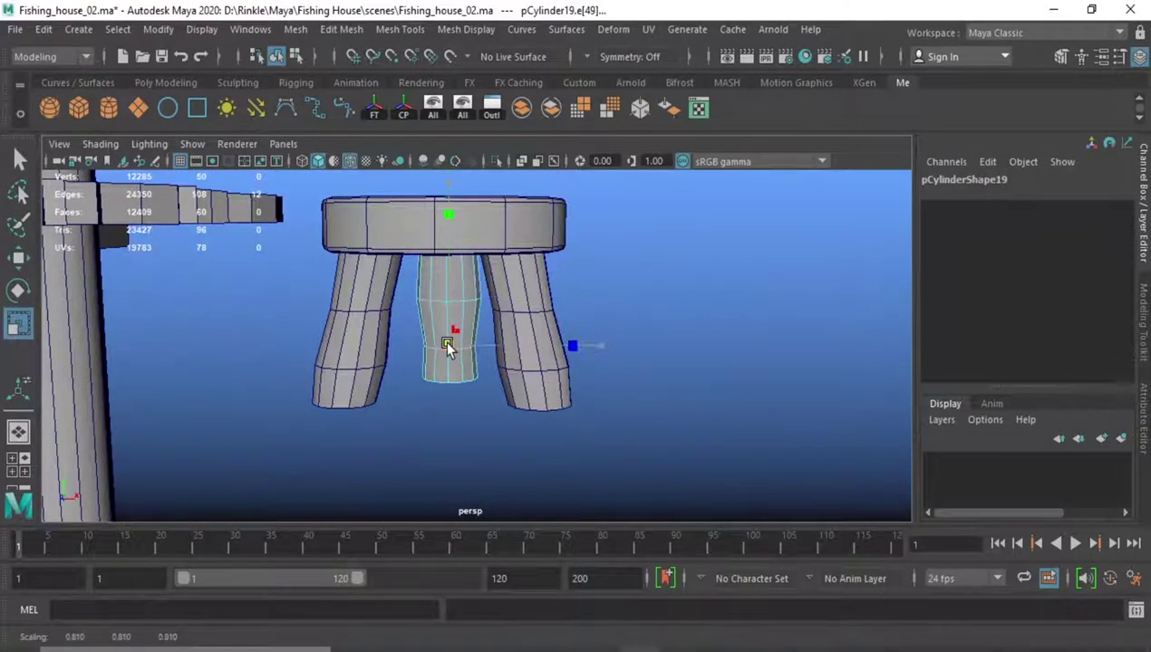
key(ctrl+b)
- Bevel the left leg's middle edge loop
click(449, 315)
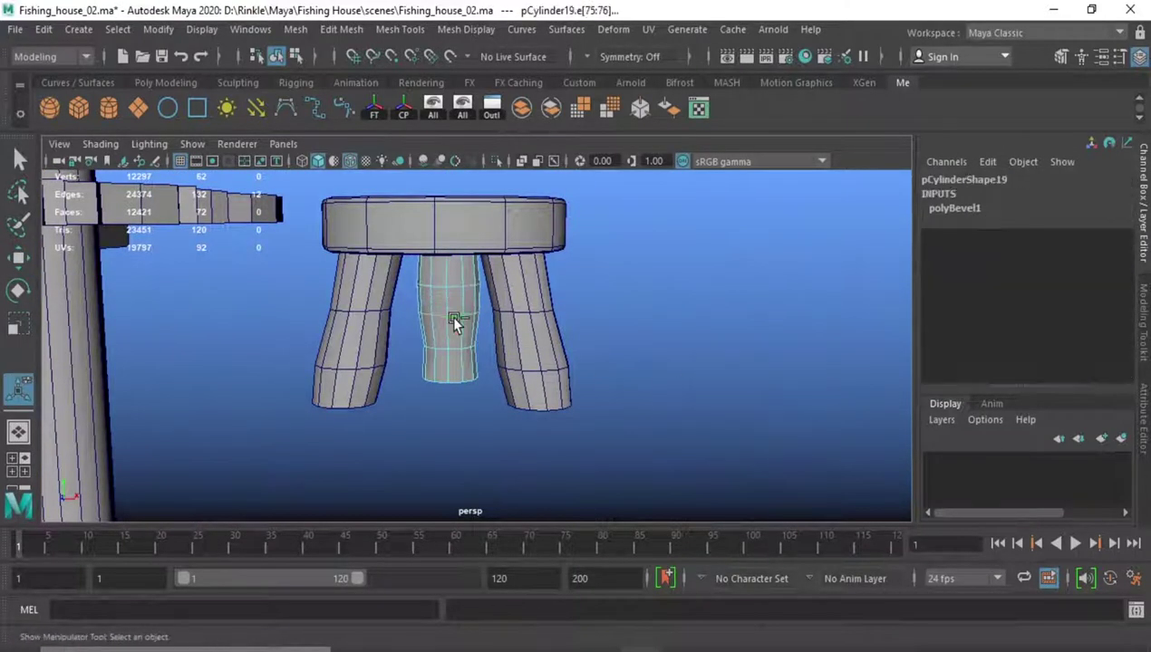
click(357, 306)
click(385, 349)
key(ctrl+b)
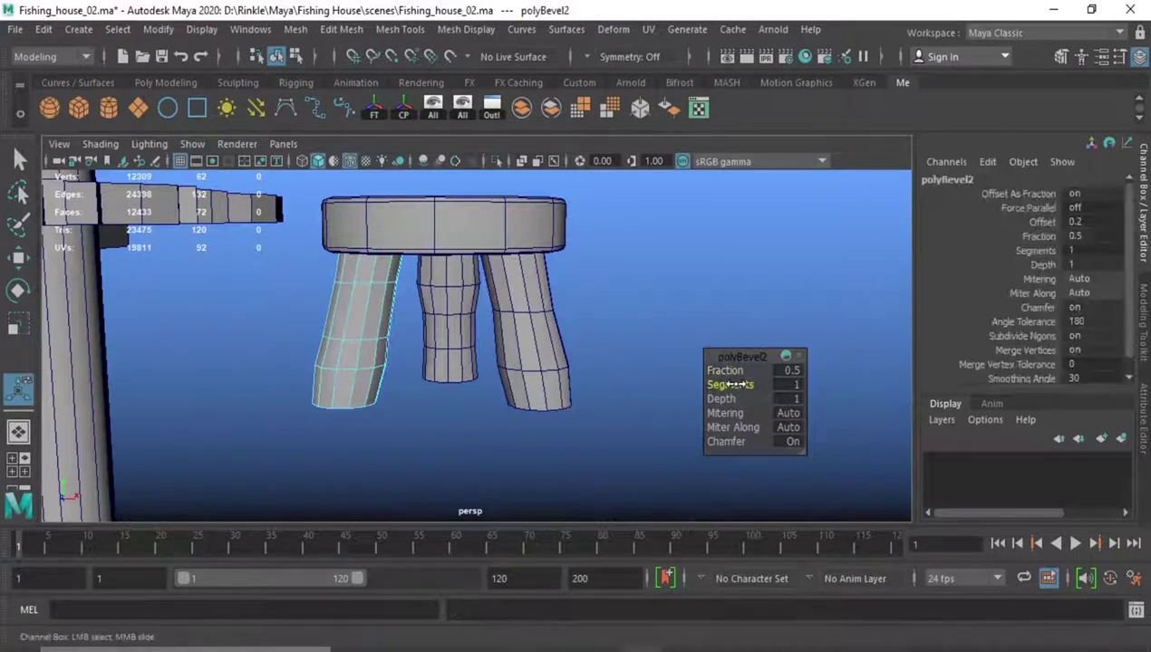
click(401, 371)
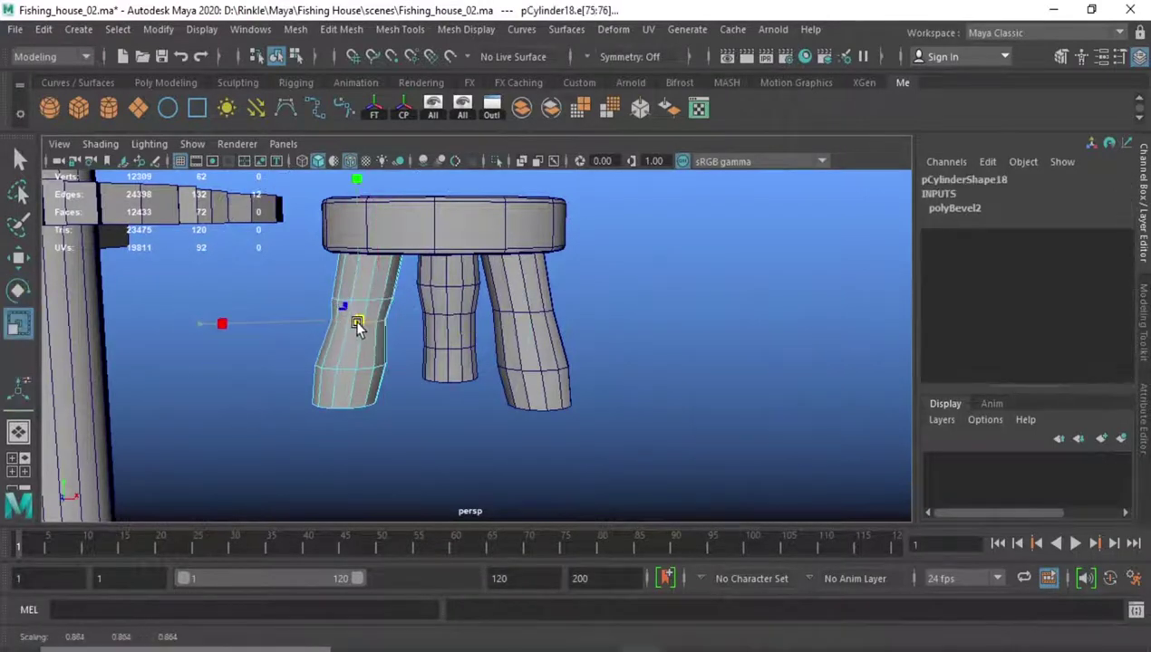
- Select the left leg's edge loops and curve its bend with Edit Edge Flow
key(F8)
click(750, 372)
click(470, 424)
key(F9)
mouse_move(427, 423)
mouse_down()
mouse_move(503, 460)
mouse_move(470, 399)
mouse_up()
key(F8)
alt+drag(704, 416, 493, 421)
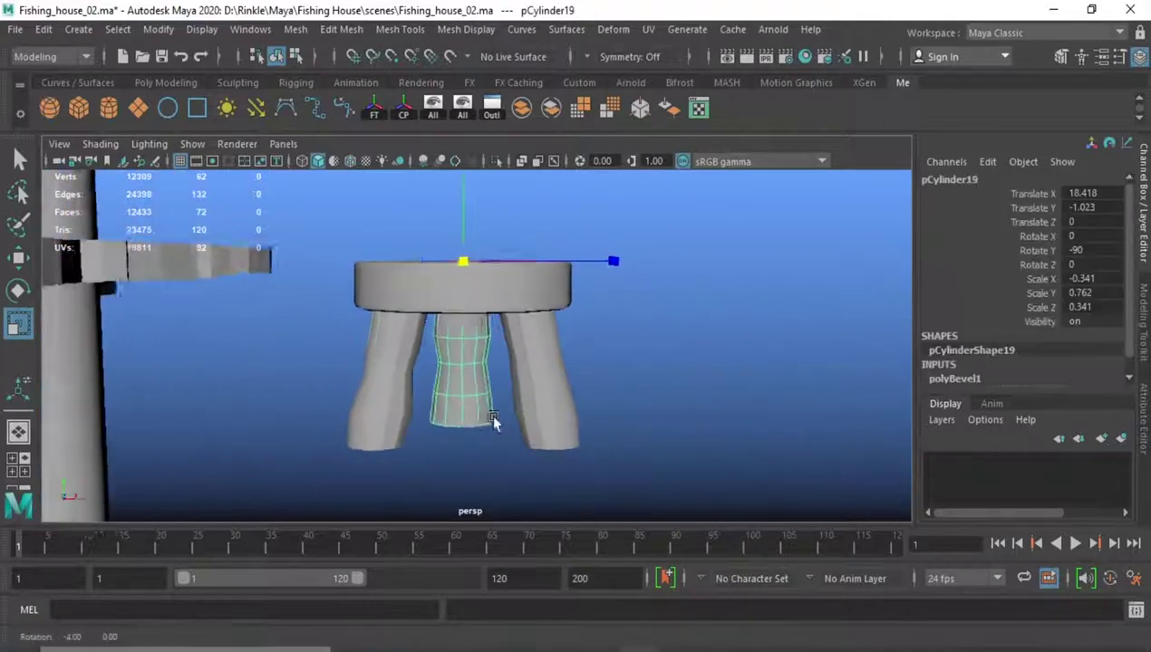
key(ctrl+z)
alt+drag(393, 354, 431, 422)
shift+right_drag(432, 324, 381, 366)
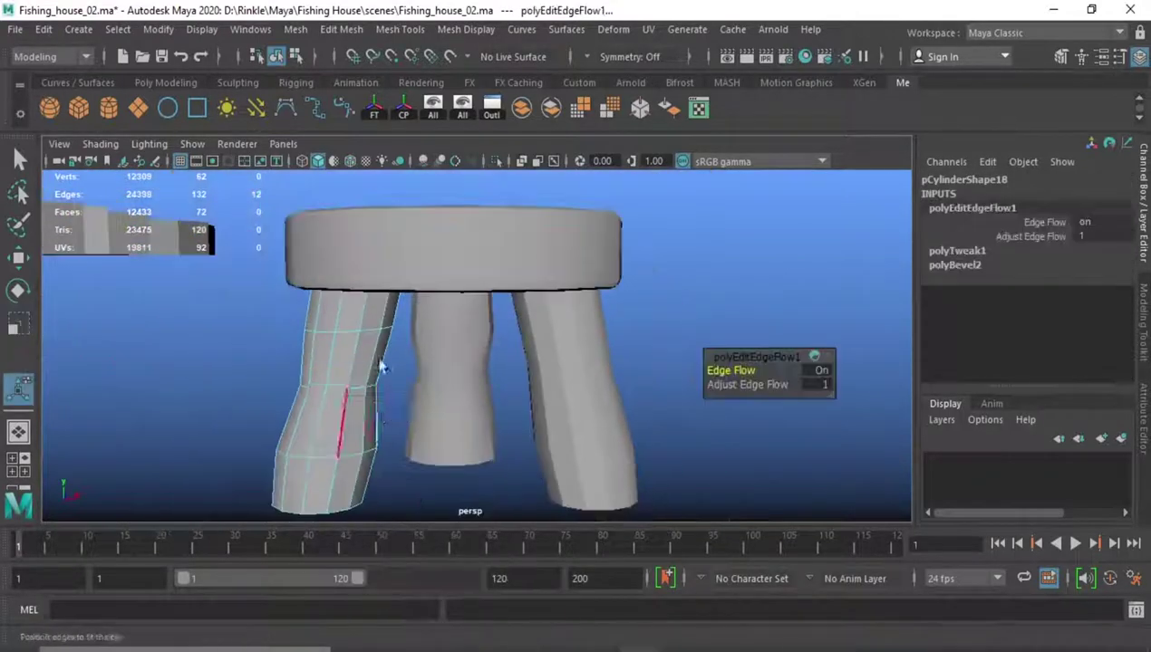
- Apply Edit Edge Flow to the middle leg's edge loops
alt+drag(382, 366, 453, 344)
click(473, 341)
key(F10)
shift+right_drag(473, 341, 507, 326)
key(F8)
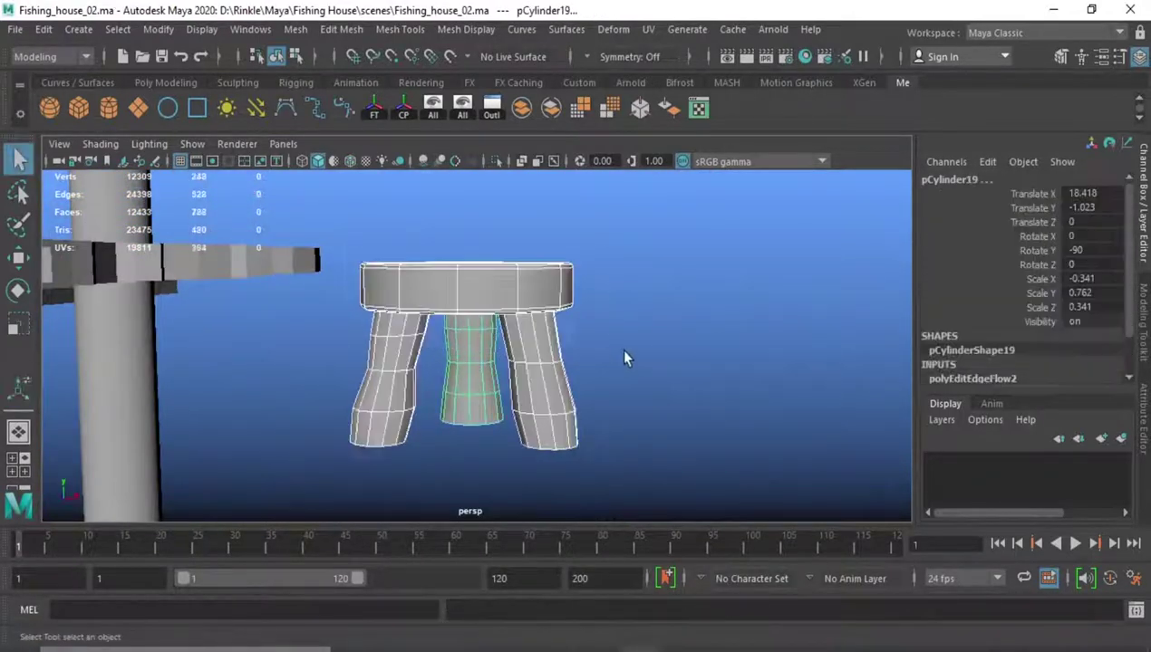
- Select the seat and all three legs and move them onto the deck beside the ladder
shift+right_drag(623, 357, 540, 225)
scroll(540, 225, down, 5)
alt+drag(543, 272, 453, 317)
key(w)
mouse_move(426, 362)
mouse_down()
mouse_move(362, 361)
mouse_move(515, 328)
mouse_up()
- Combine the stool into a single mesh, polySurface78, and save the scene
key(f)
key(ctrl+space)
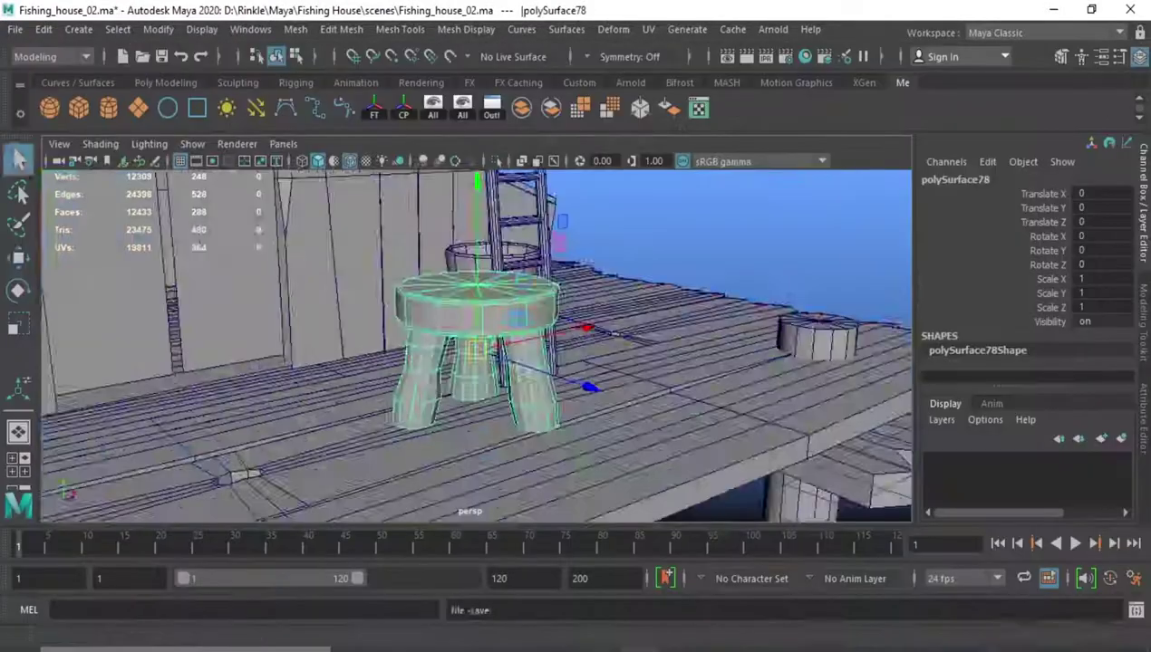
key(ctrl+space)
alt+drag(546, 389, 470, 444)
key(ctrl+s)
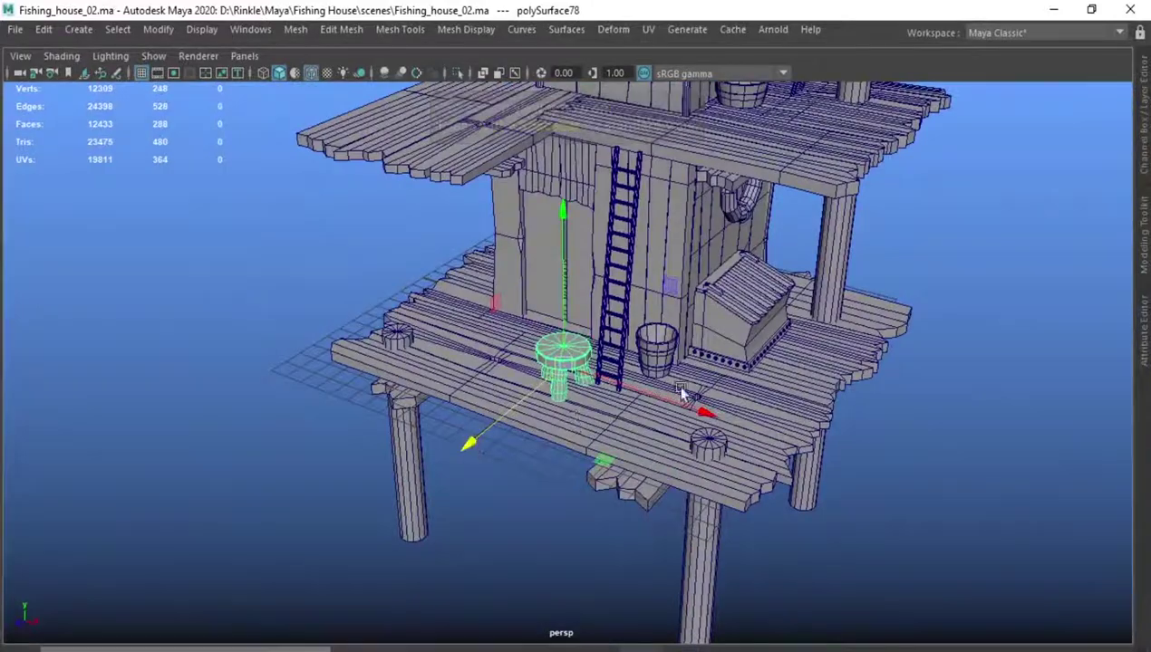